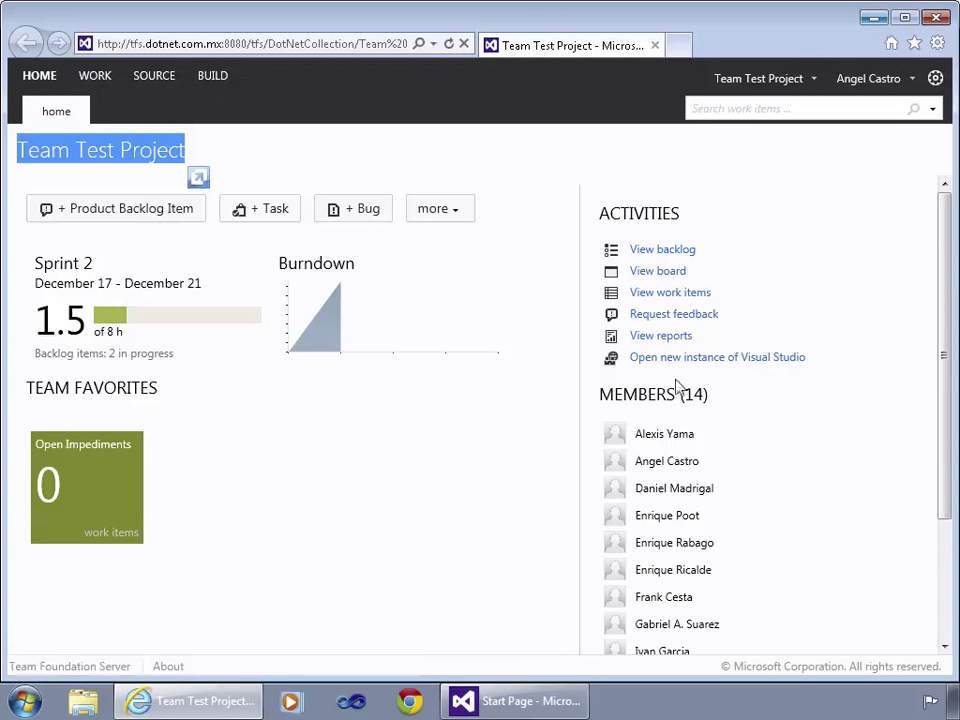
# - Switch to the PowerPoint presentation, review the slide on creating a Team Project, and advance to the Demo slide
pyautogui.hotkey('ctrl', 'Left')
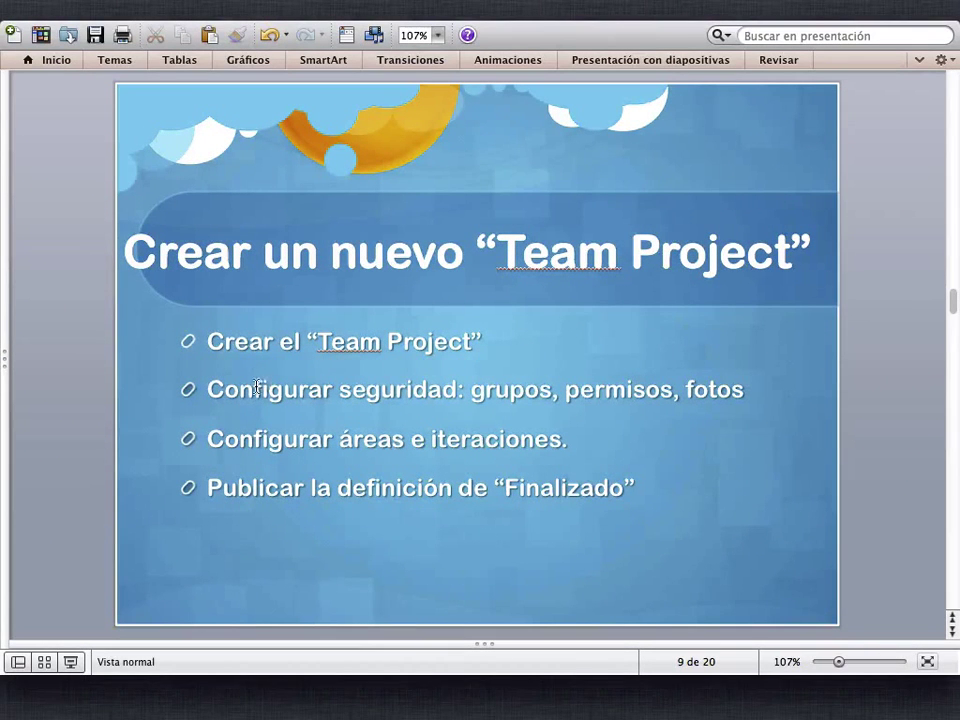
pyautogui.click(257, 390)
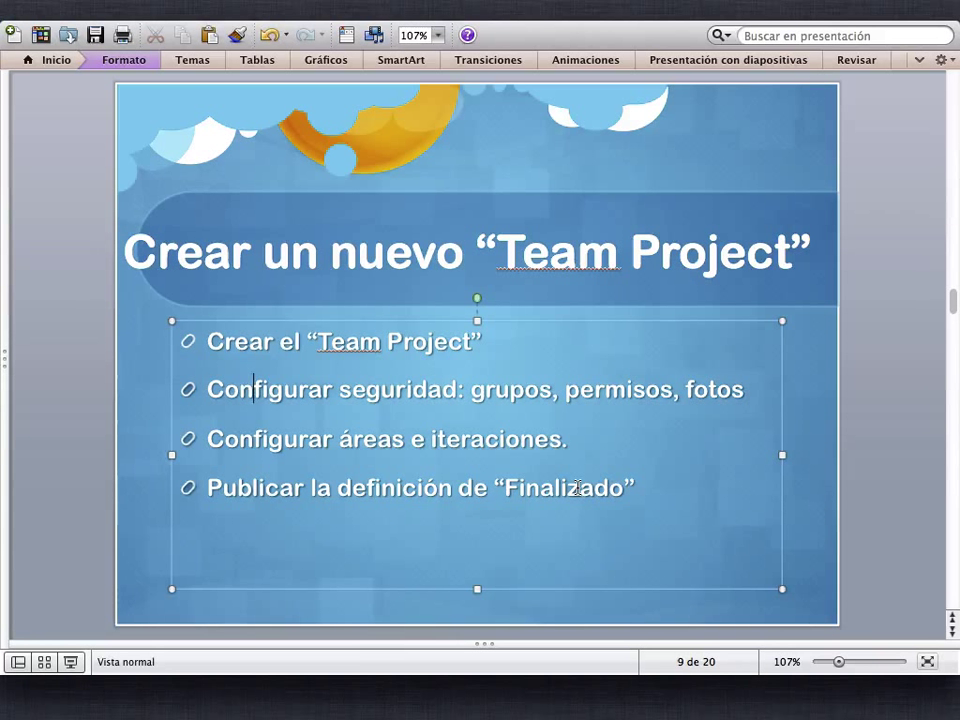
pyautogui.click(951, 632)
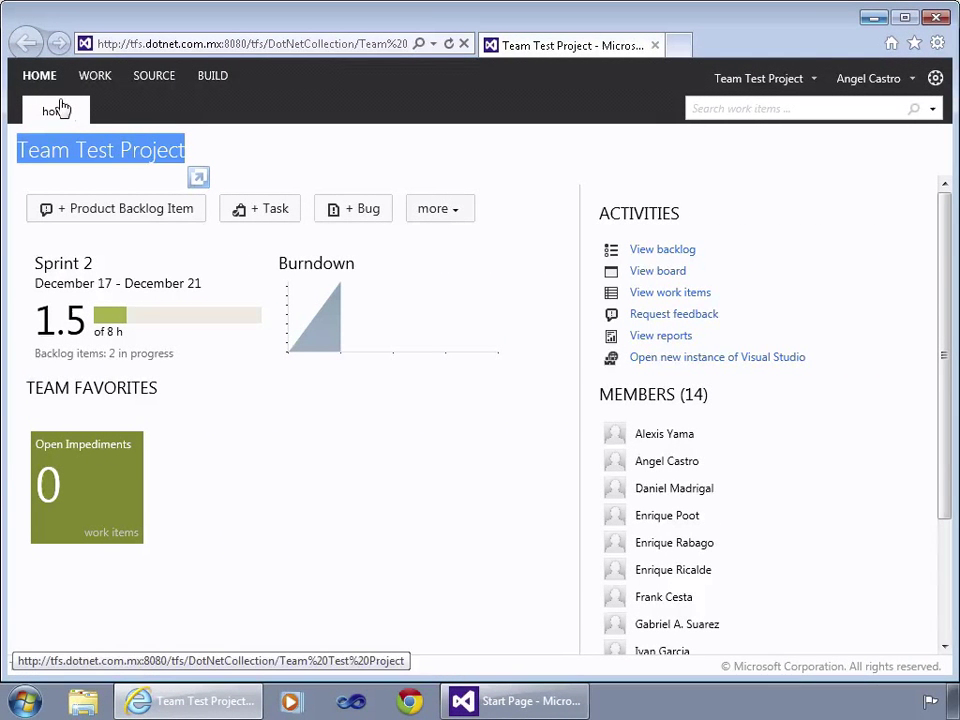
# - Review the Team Test Project home page in the browser, including the enlarged Sprint 2 burndown chart and the members and administration sections
pyautogui.click(298, 148)
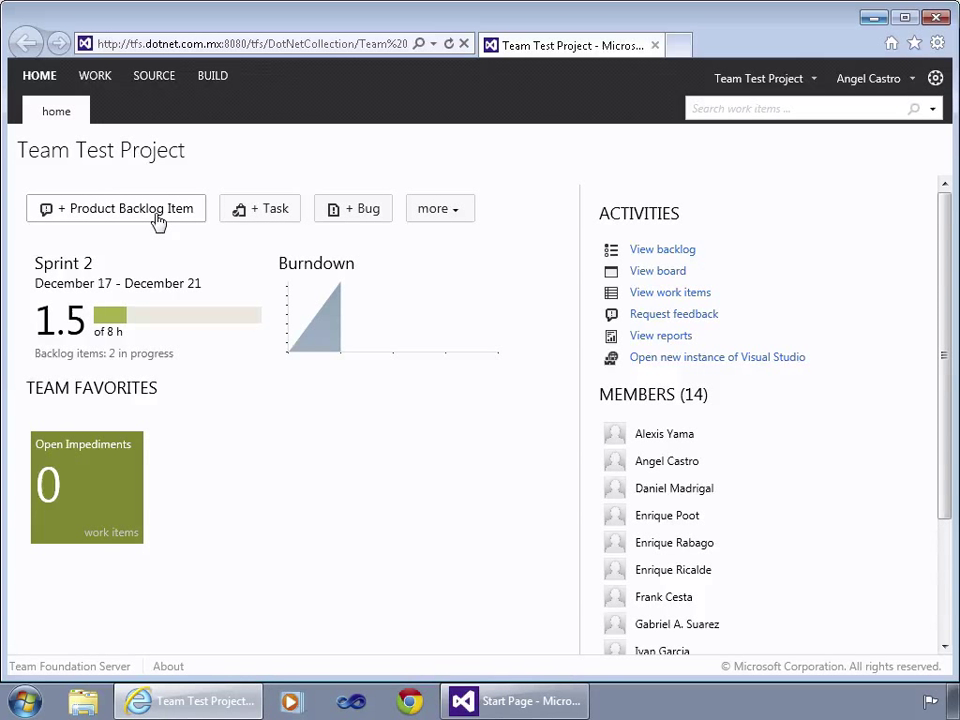
pyautogui.click(457, 217)
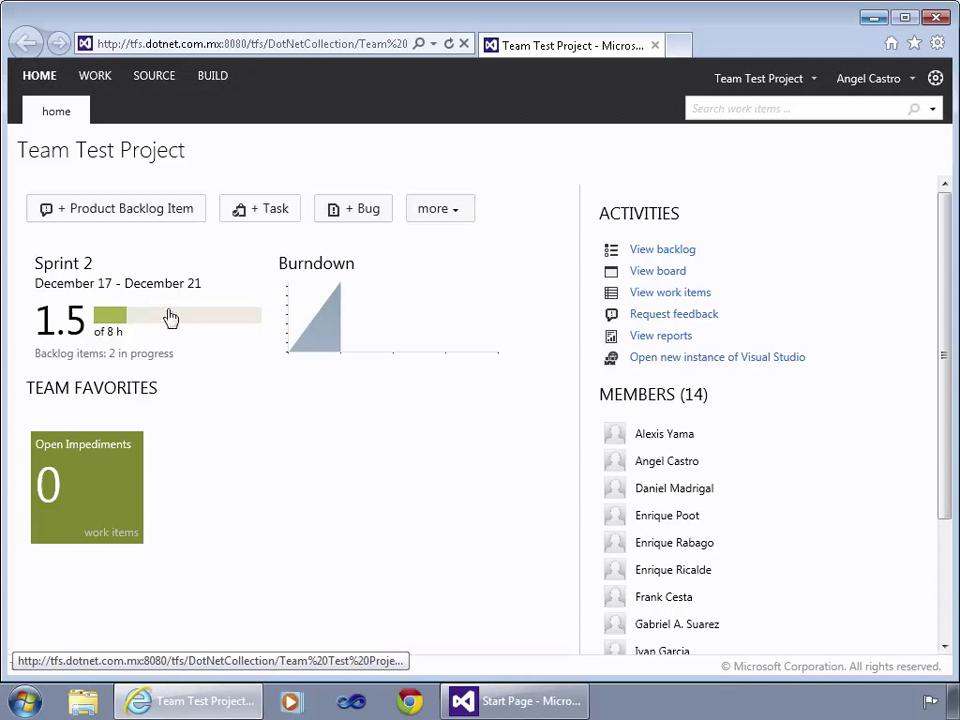
pyautogui.moveTo(145, 325)
pyautogui.click(341, 323)
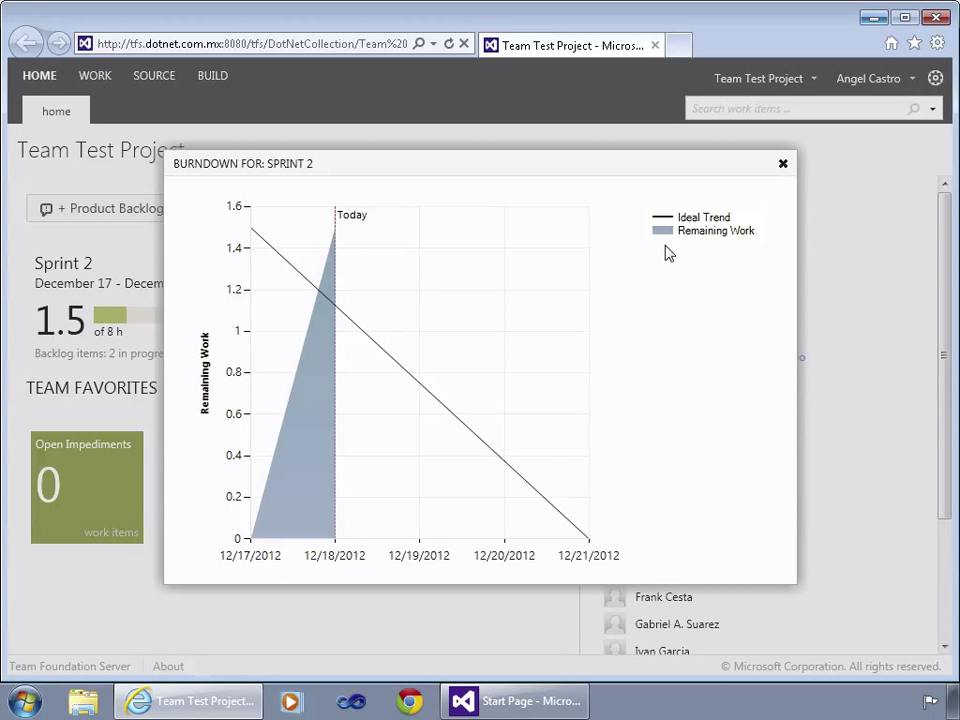
pyautogui.click(783, 163)
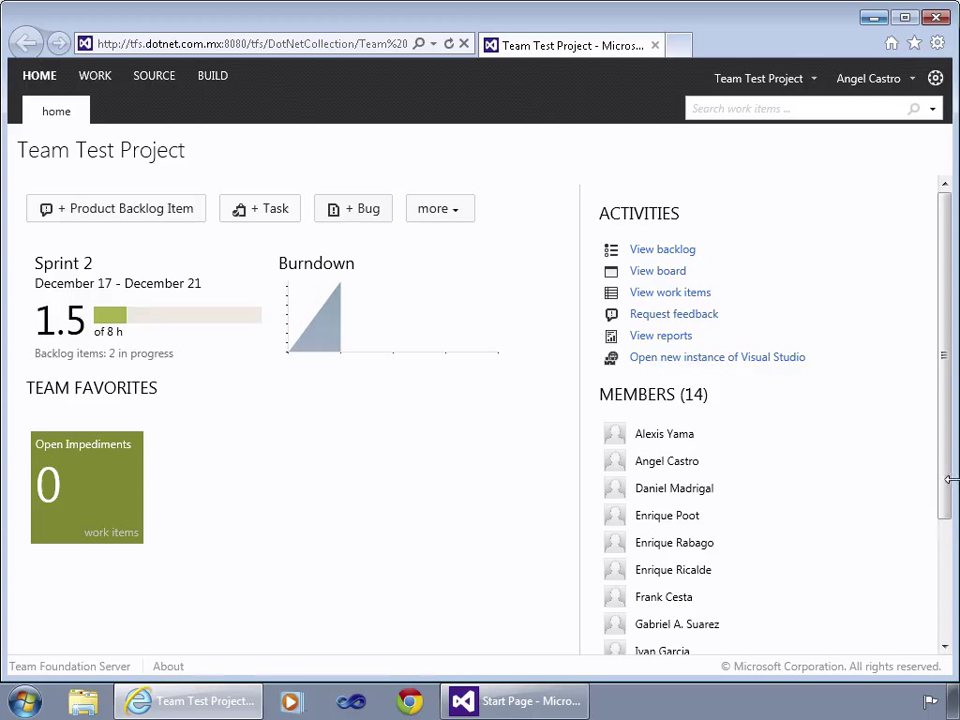
pyautogui.scroll(-3, 943, 480)
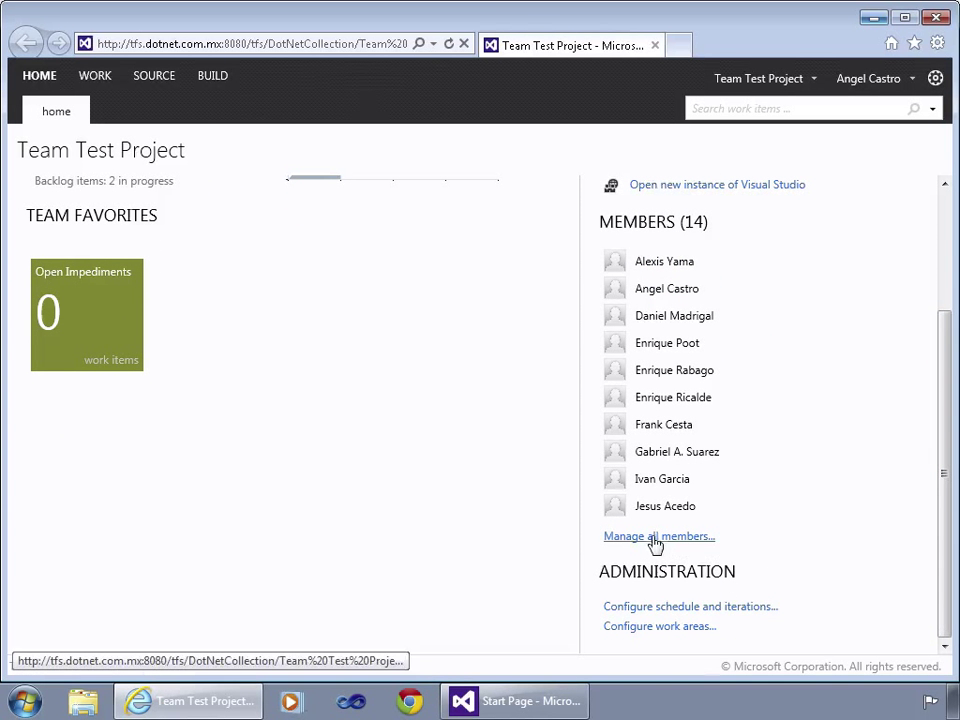
pyautogui.scroll(3, 947, 467)
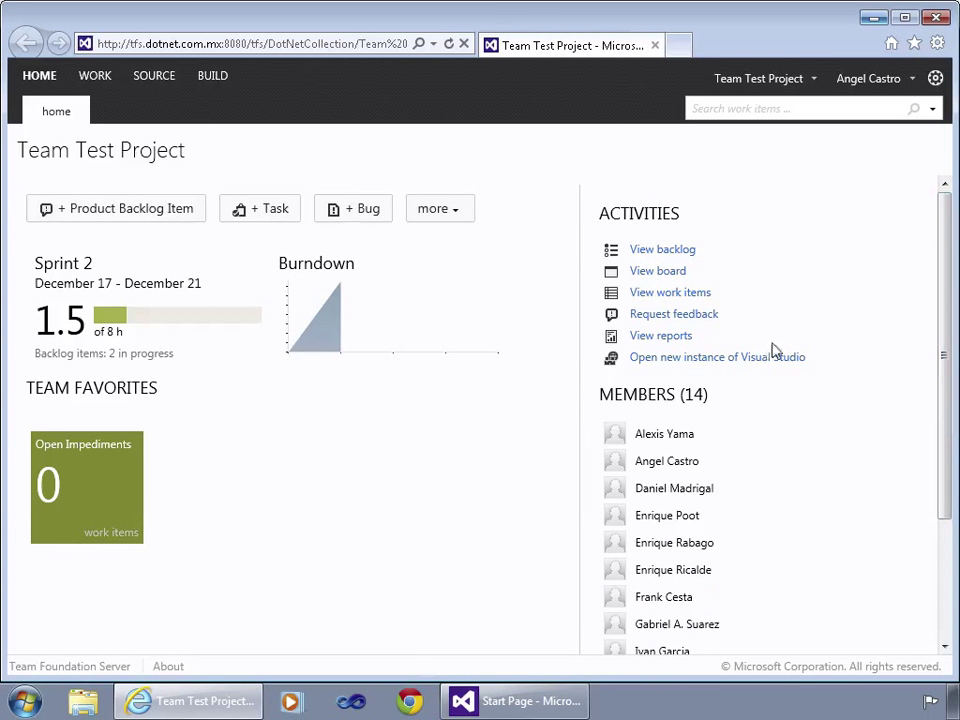
# - View the project's product backlog with past sprints expanded, the Sprint 2 board by backlog items and team members, and the assigned work items
pyautogui.click(95, 80)
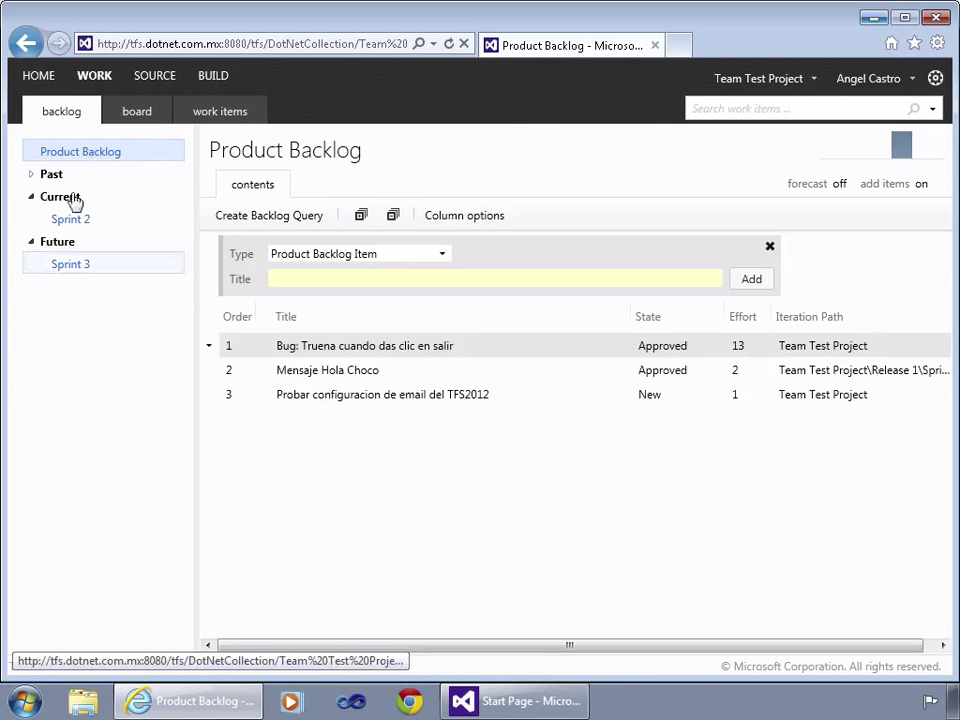
pyautogui.click(32, 175)
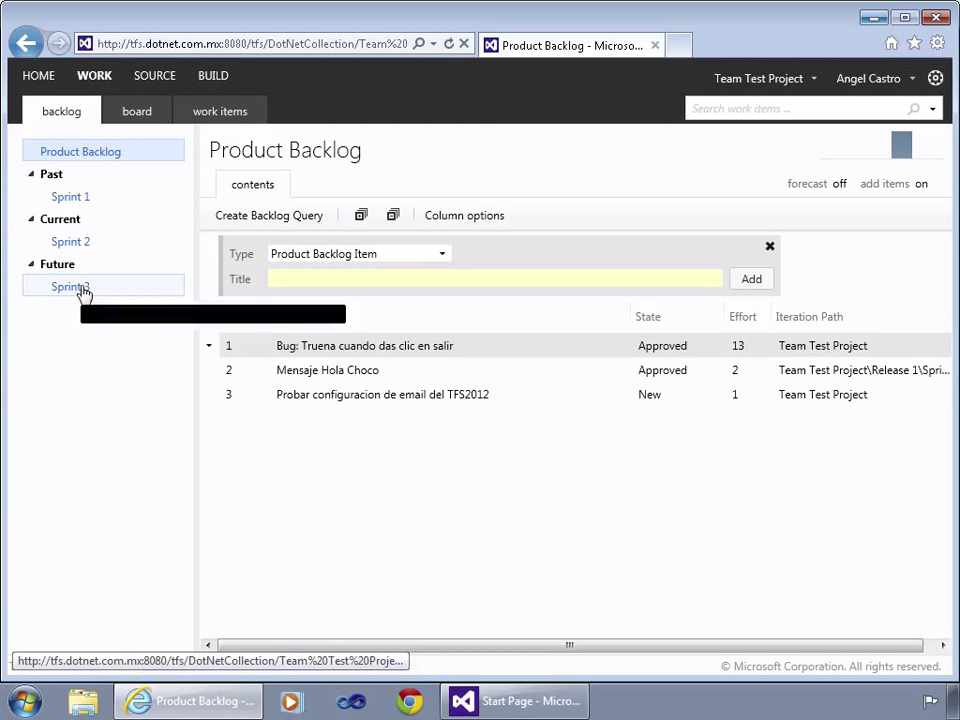
pyautogui.click(147, 121)
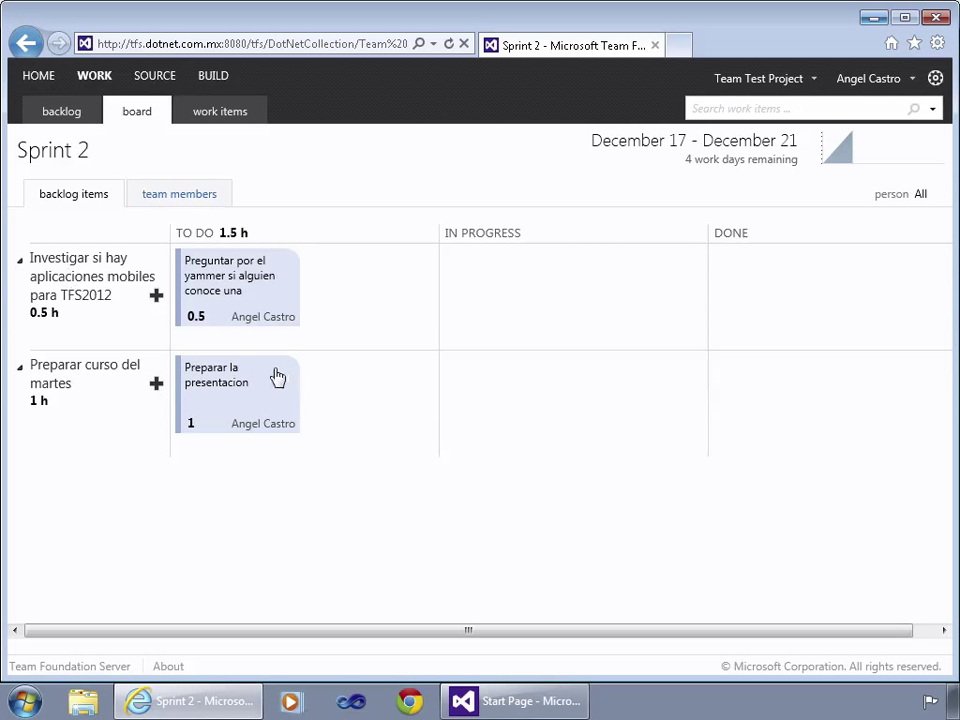
pyautogui.moveTo(253, 300); pyautogui.dragTo(279, 297)
pyautogui.click(202, 203)
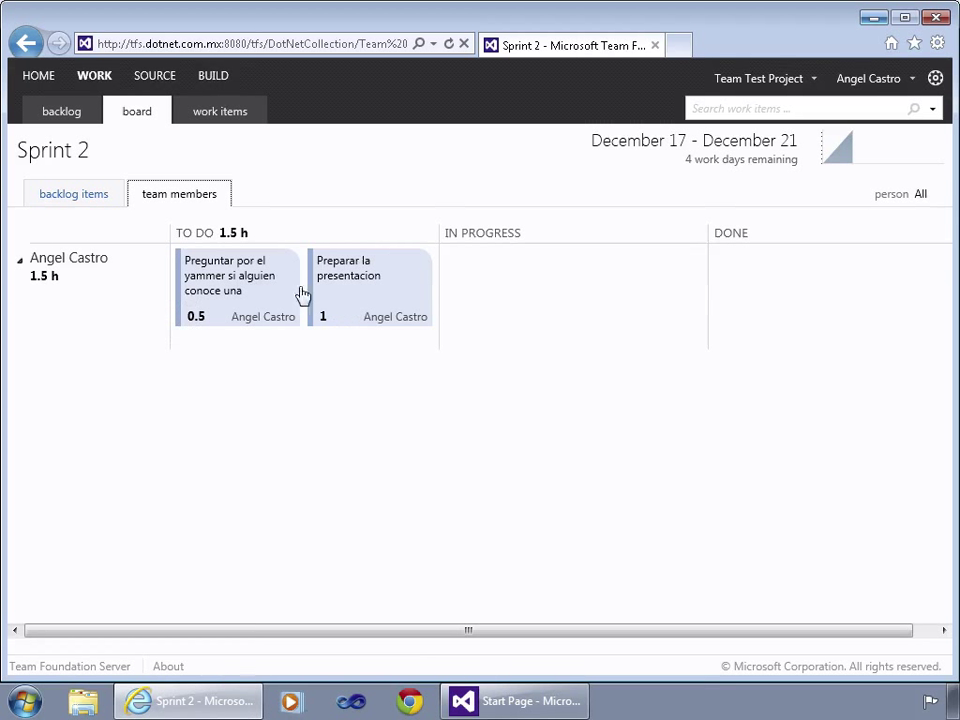
pyautogui.click(213, 116)
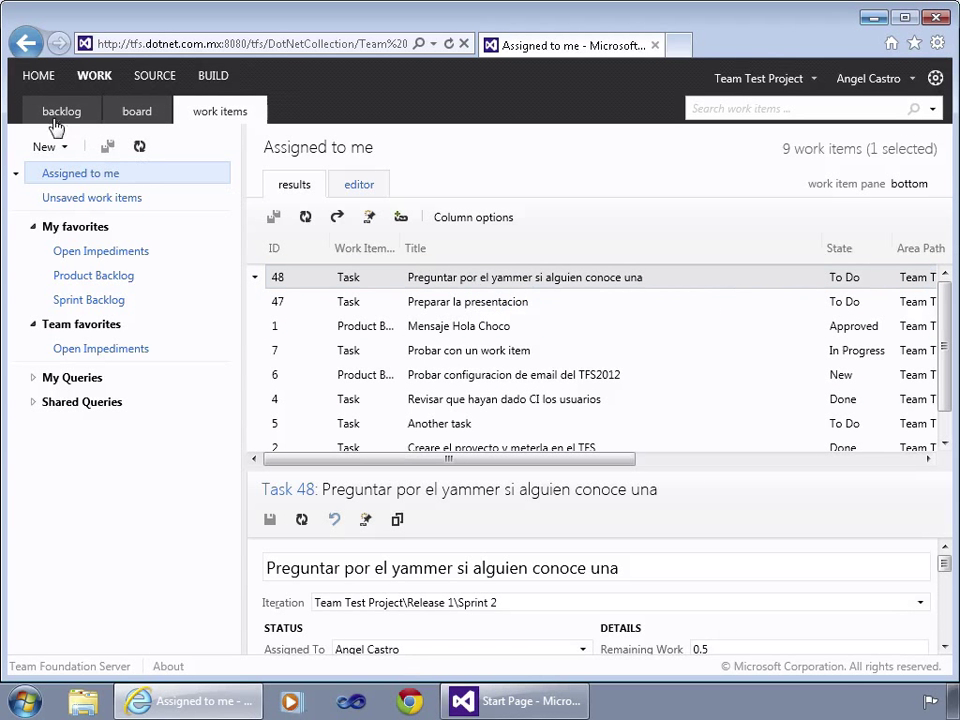
# - View the project's source explorer and build definitions, and return to the project home page
pyautogui.click(146, 79)
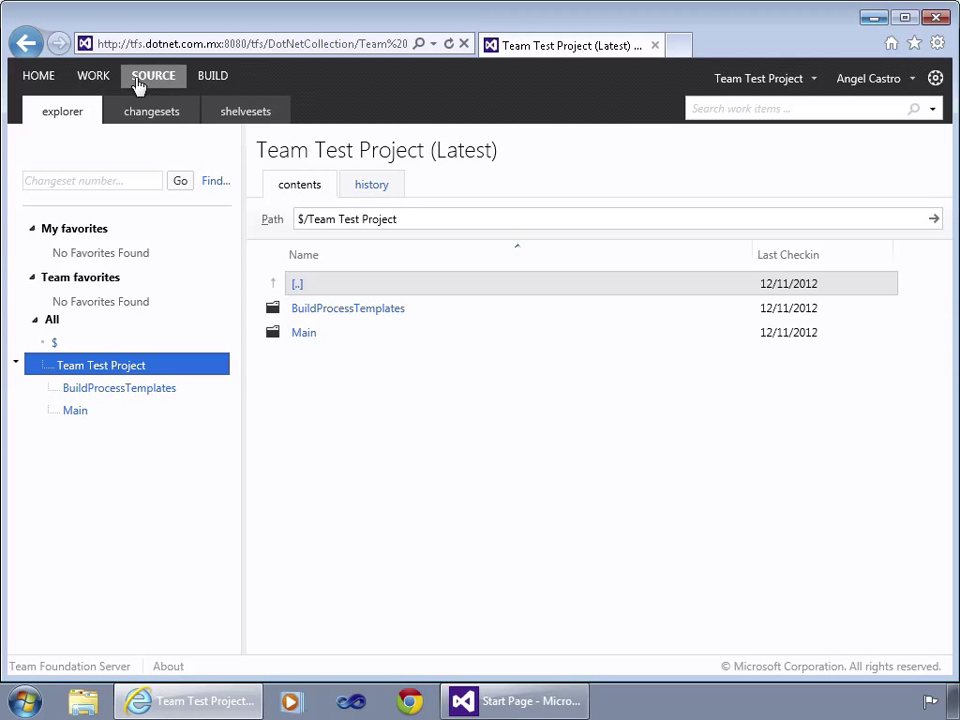
pyautogui.click(212, 80)
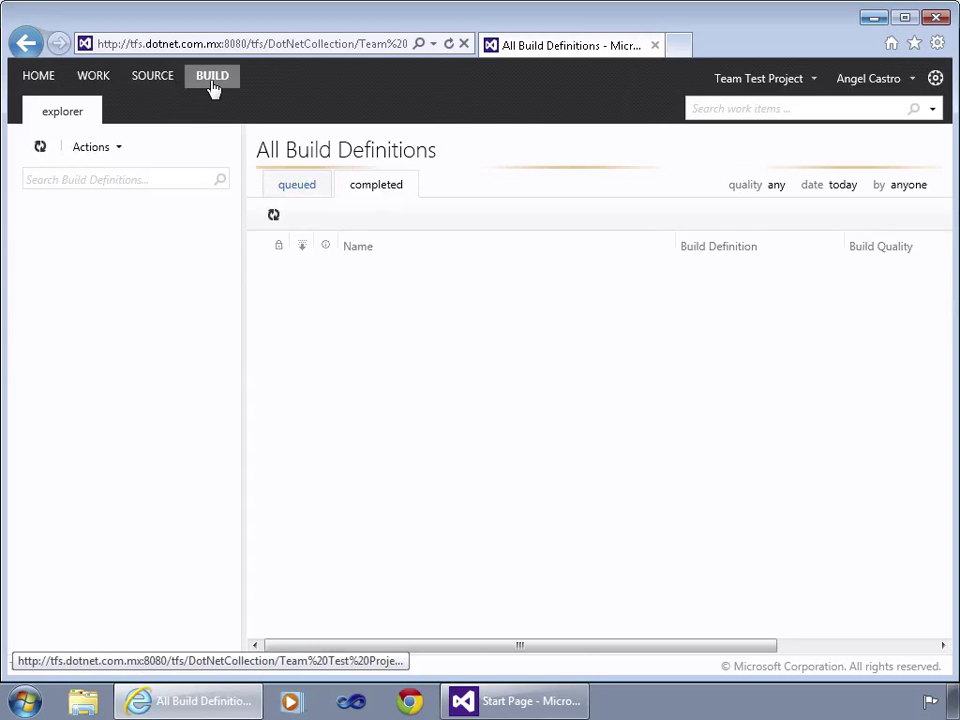
pyautogui.click(62, 84)
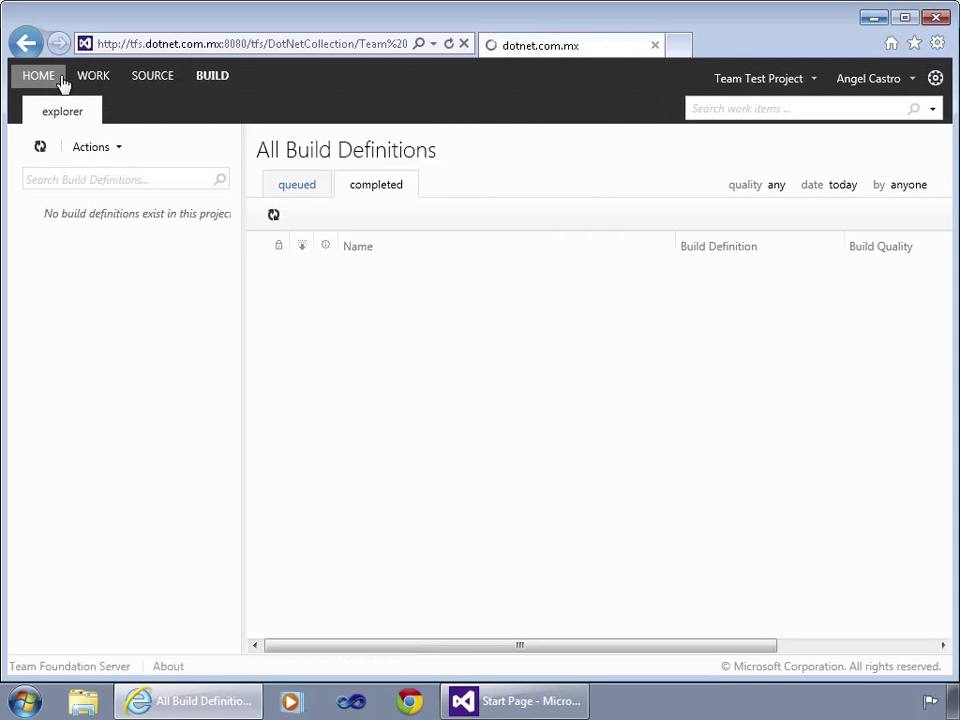
# - Check the Demo slide in PowerPoint and the Web Access entry in Visual Studio's Team Explorer, and return to the browser
pyautogui.hotkey('ctrl', 'Left')
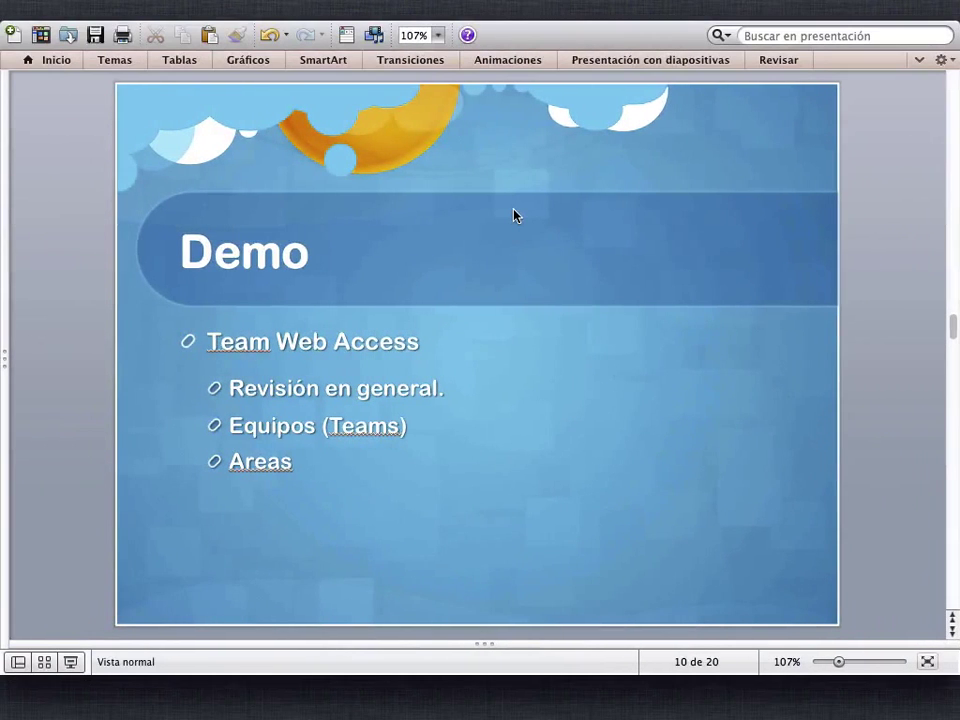
pyautogui.hotkey('ctrl', 'Right')
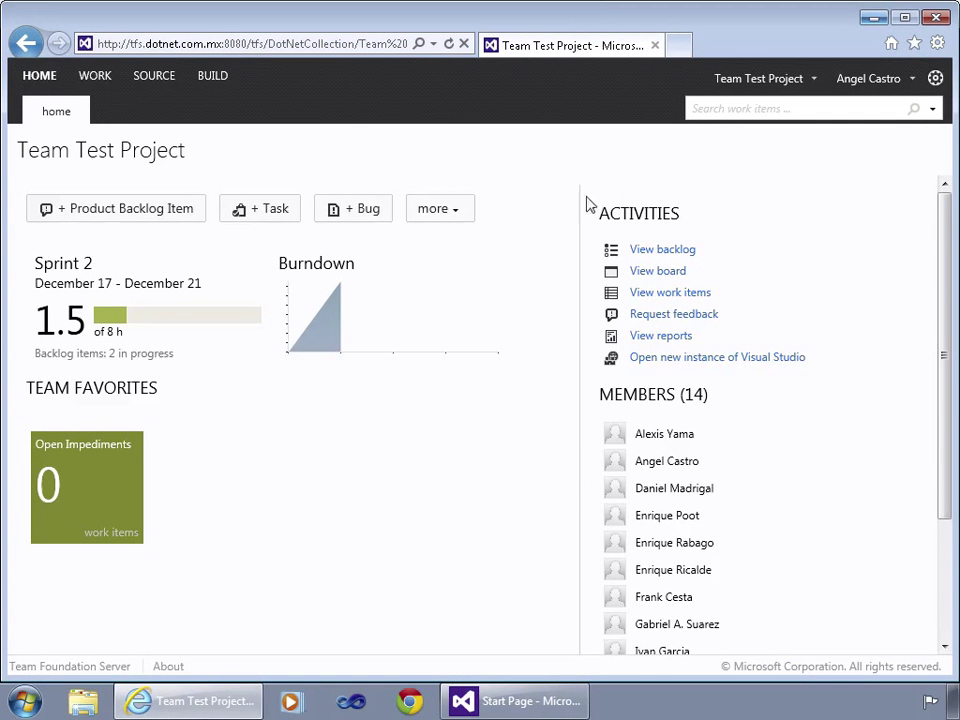
pyautogui.click(632, 359)
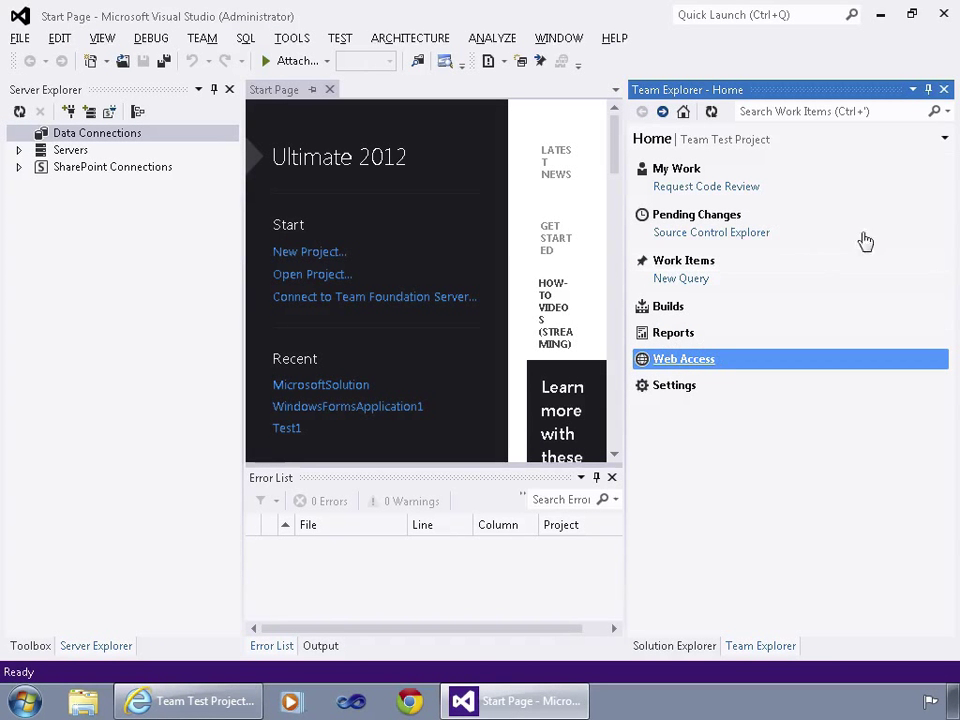
pyautogui.hotkey('alt', 'Tab')
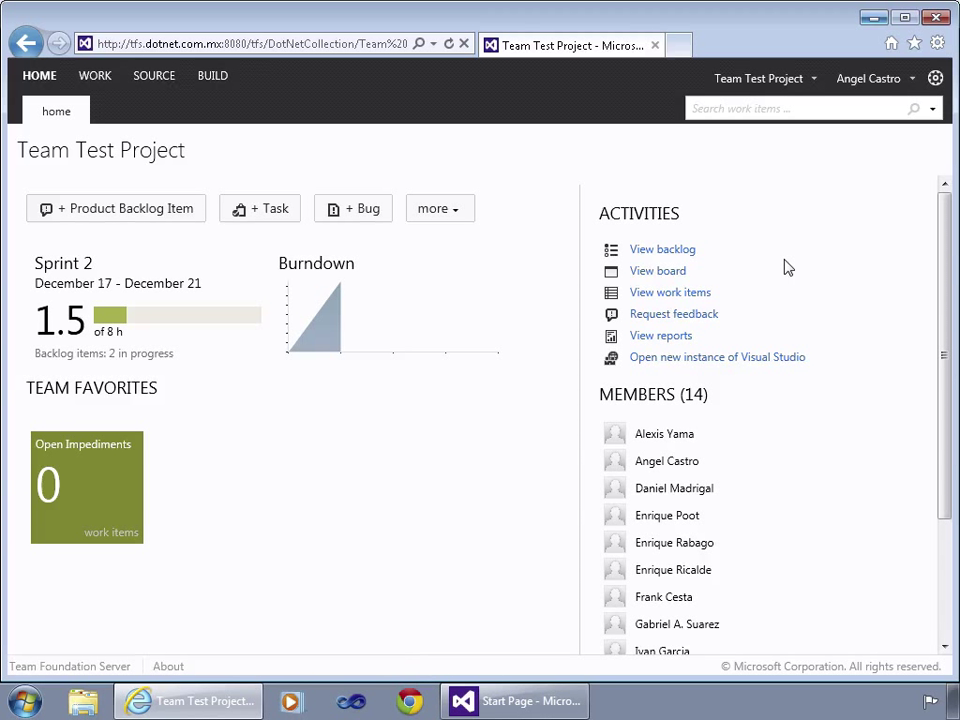
# - Open the administration page of Team Test Project and start creating a new team
pyautogui.click(934, 80)
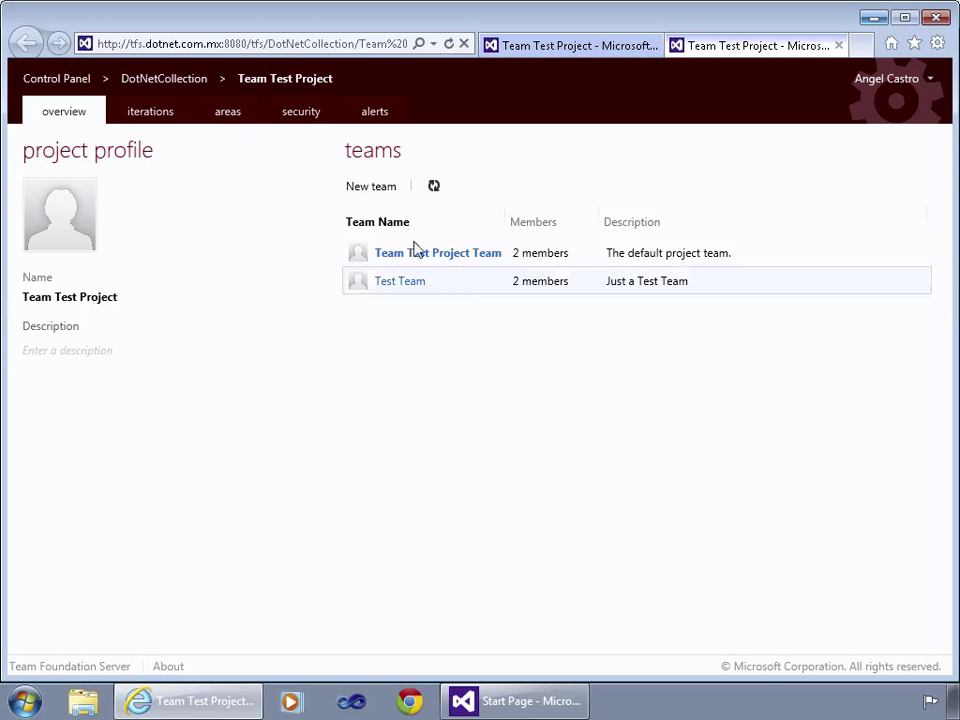
pyautogui.click(381, 188)
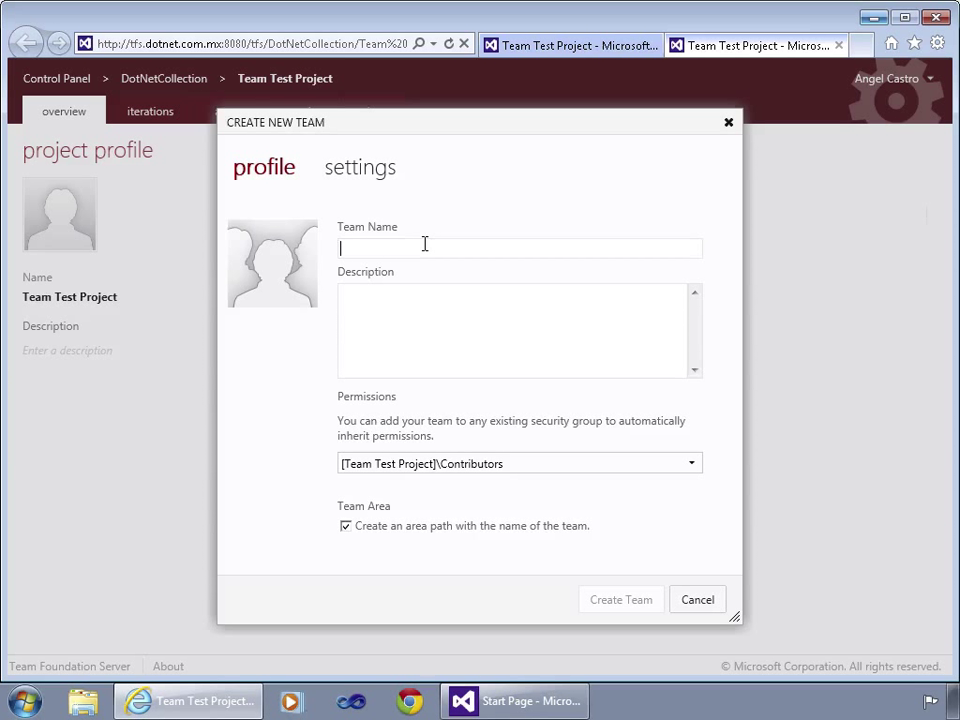
pyautogui.write('DevF')
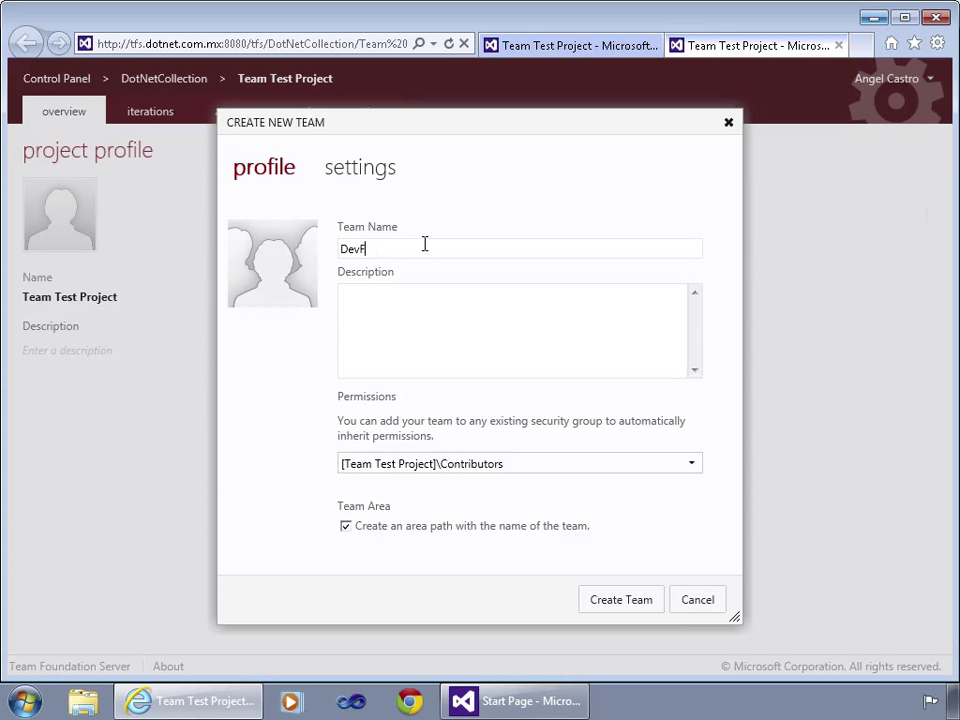
pyautogui.press('BackSpace')
pyautogui.press('BackSpace')
pyautogui.press('BackSpace')
pyautogui.press('BackSpace')
# - Name the new team Mobile Team, leave its description empty, and create it
pyautogui.write('Mo')
pyautogui.click(476, 337)
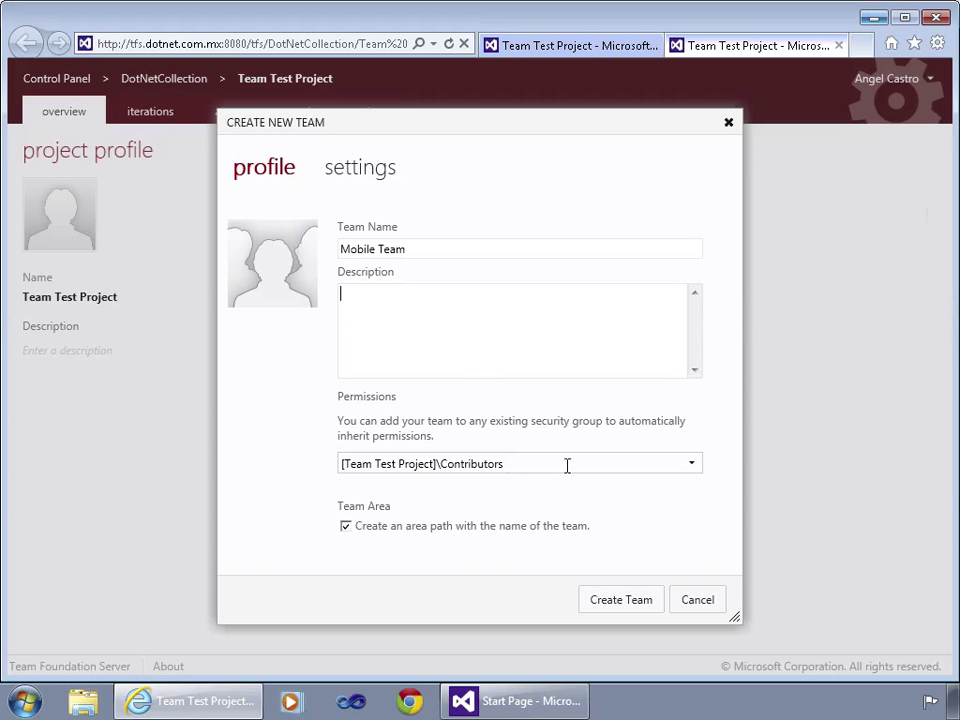
pyautogui.click(610, 603)
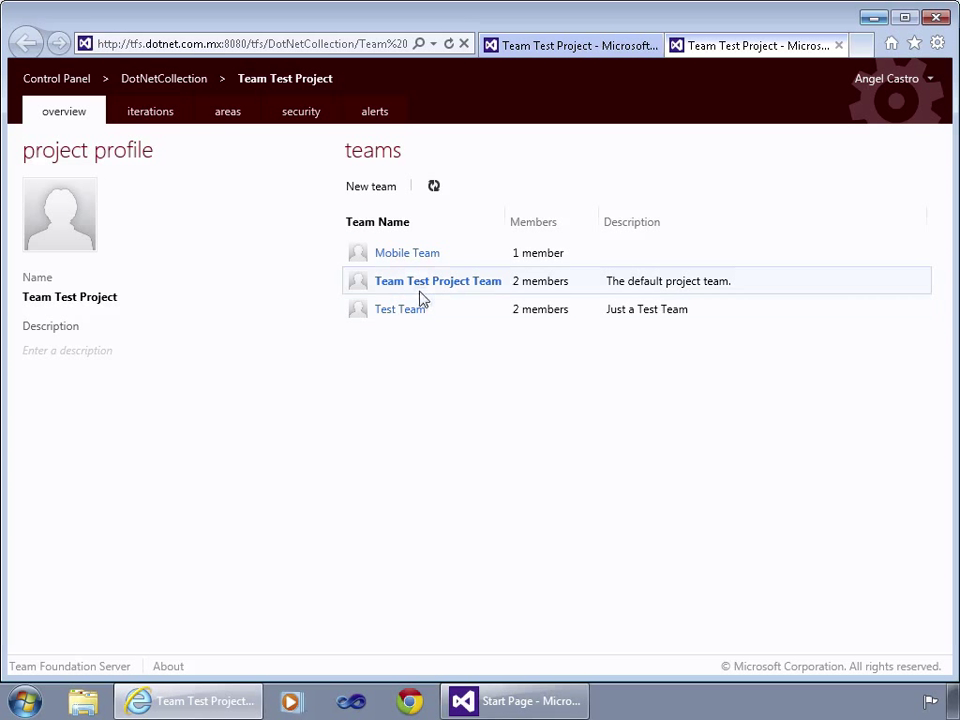
# - Open the Mobile Team page and start adding a Windows user or group to its members
pyautogui.click(416, 256)
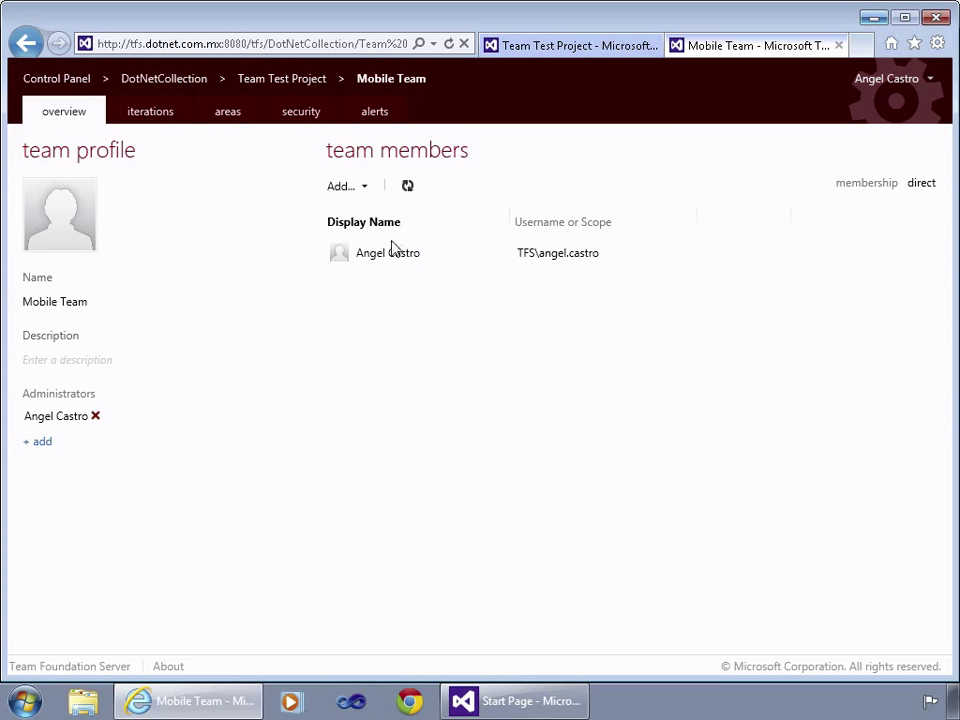
pyautogui.click(355, 189)
pyautogui.click(376, 226)
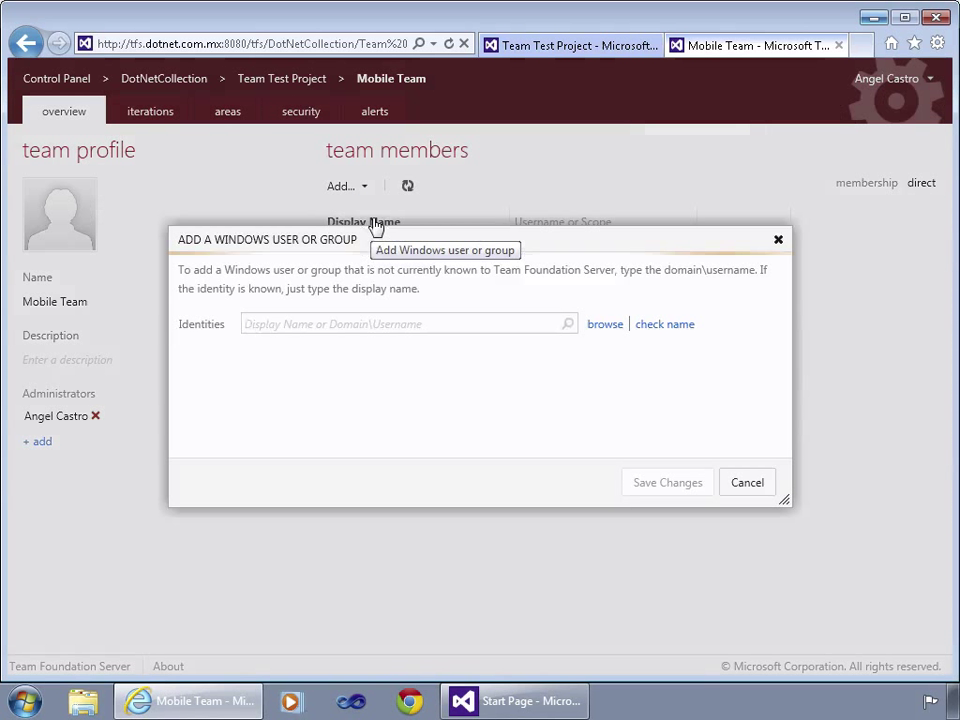
pyautogui.click(567, 323)
pyautogui.write('k')
pyautogui.press('BackSpace')
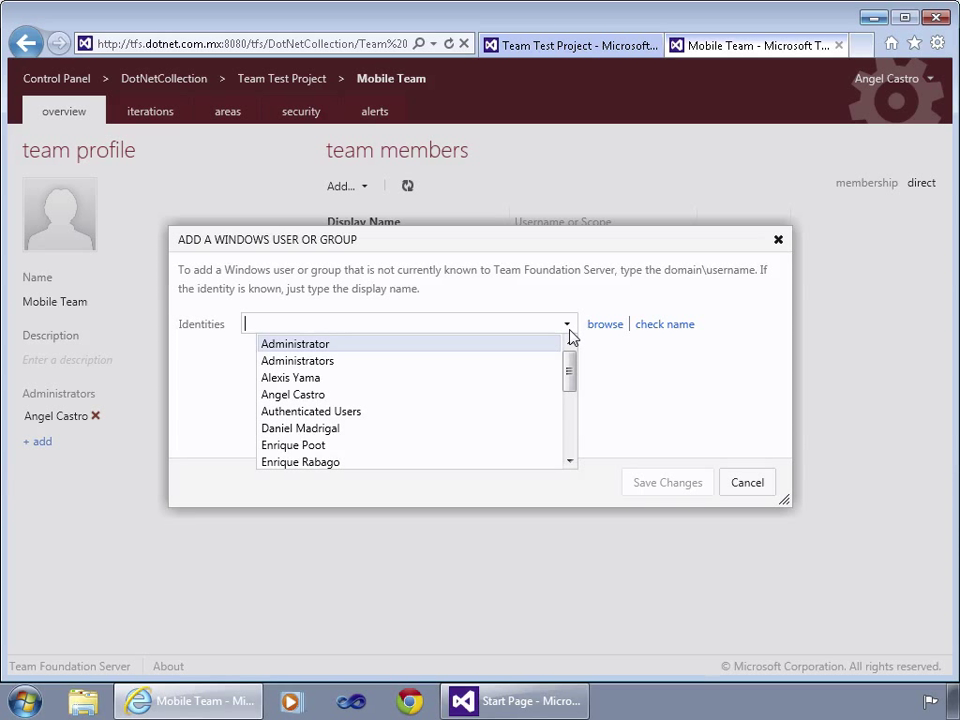
pyautogui.write('f')
pyautogui.press('BackSpace')
pyautogui.write('luis')
pyautogui.press('BackSpace')
pyautogui.press('BackSpace')
pyautogui.press('BackSpace')
pyautogui.press('BackSpace')
# - Find a known user by first name and select that person as the first identity to add to the team
pyautogui.write('joge')
pyautogui.press('BackSpace')
pyautogui.press('BackSpace')
pyautogui.write('rge')
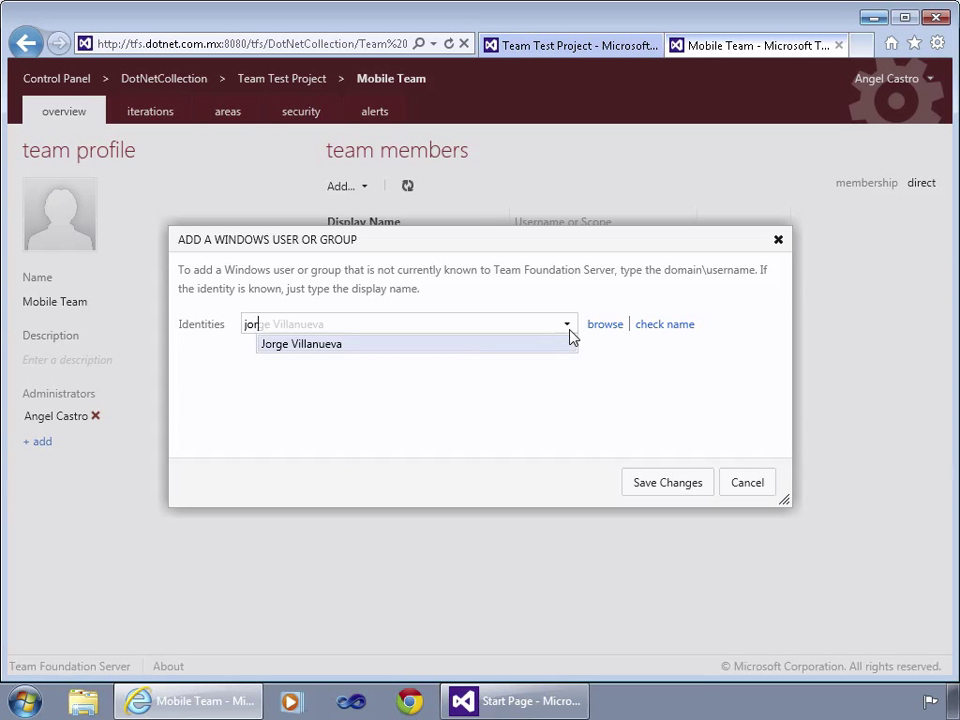
pyautogui.click(456, 343)
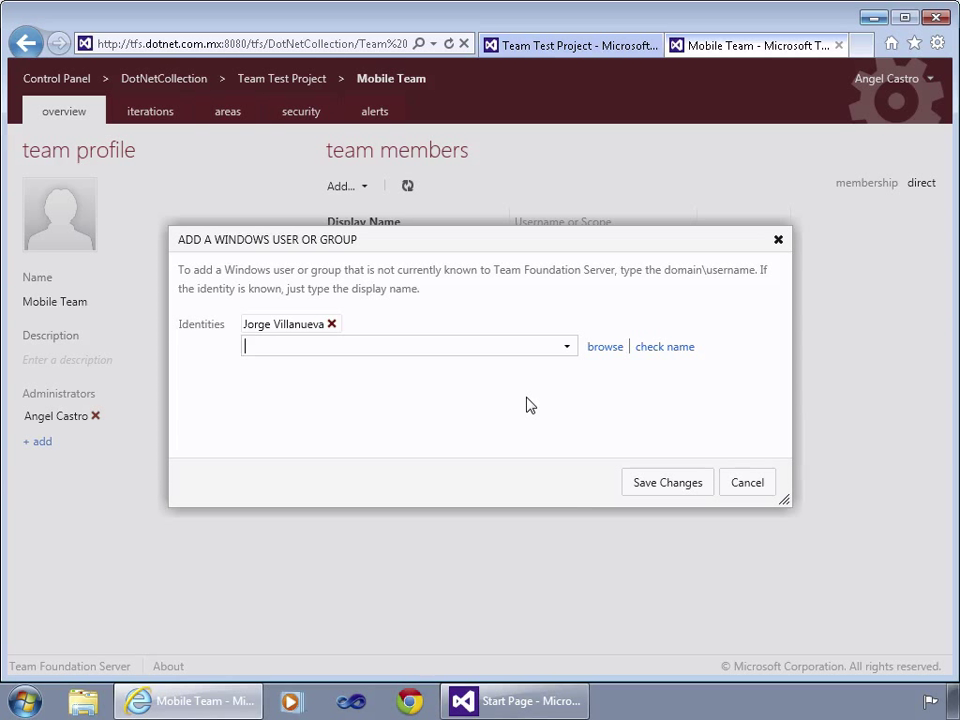
# - Select a second known user by first name and save both identities as Mobile Team members
pyautogui.write('ivan')
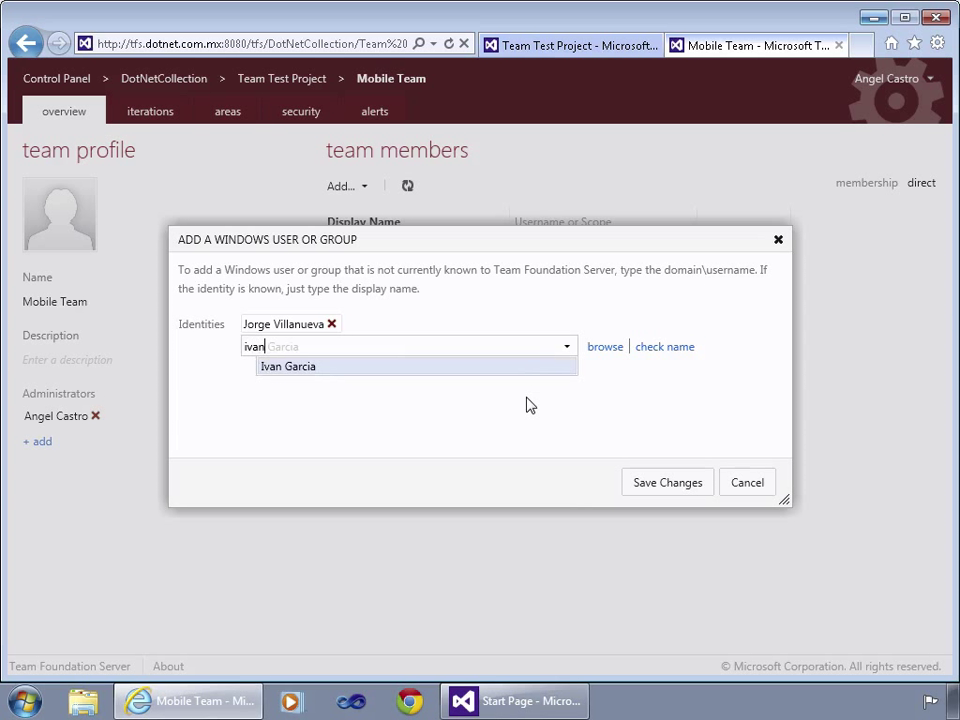
pyautogui.click(386, 368)
pyautogui.click(673, 486)
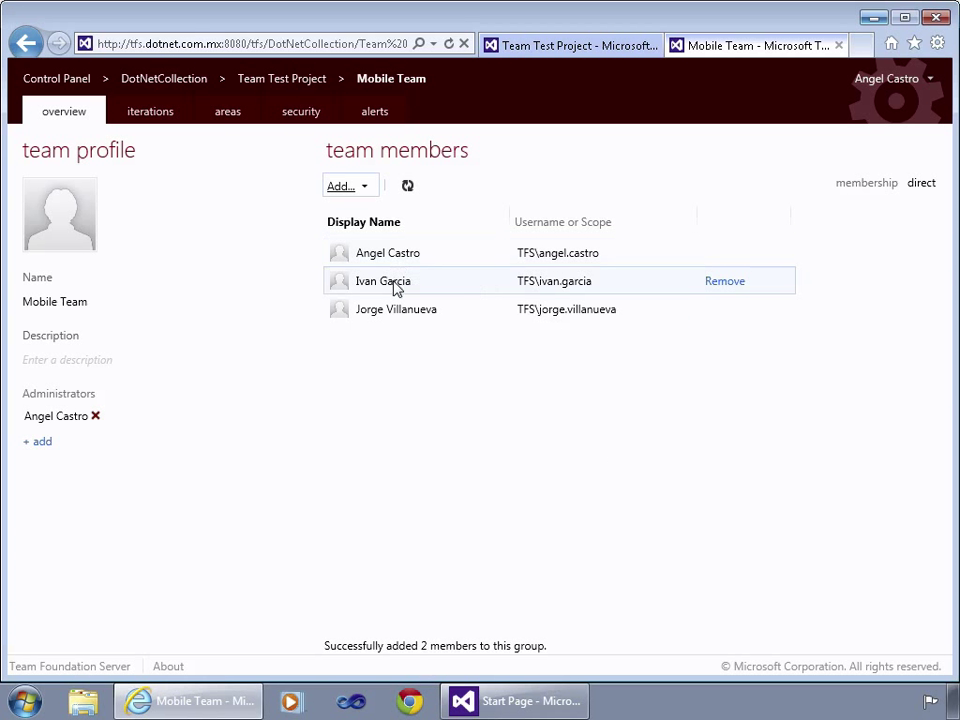
pyautogui.click(61, 213)
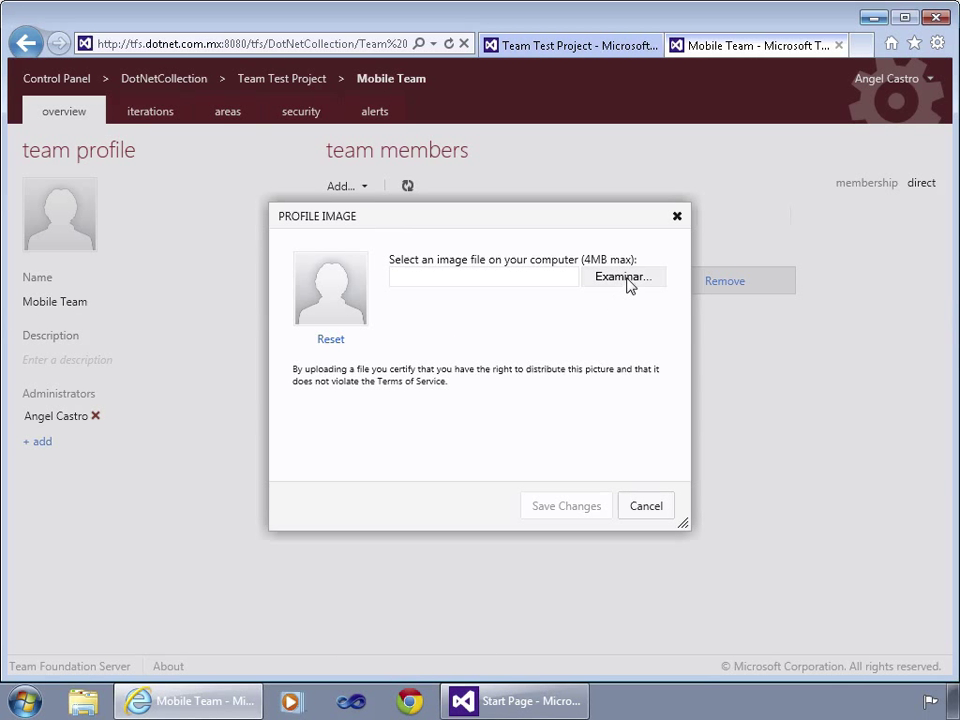
pyautogui.click(632, 280)
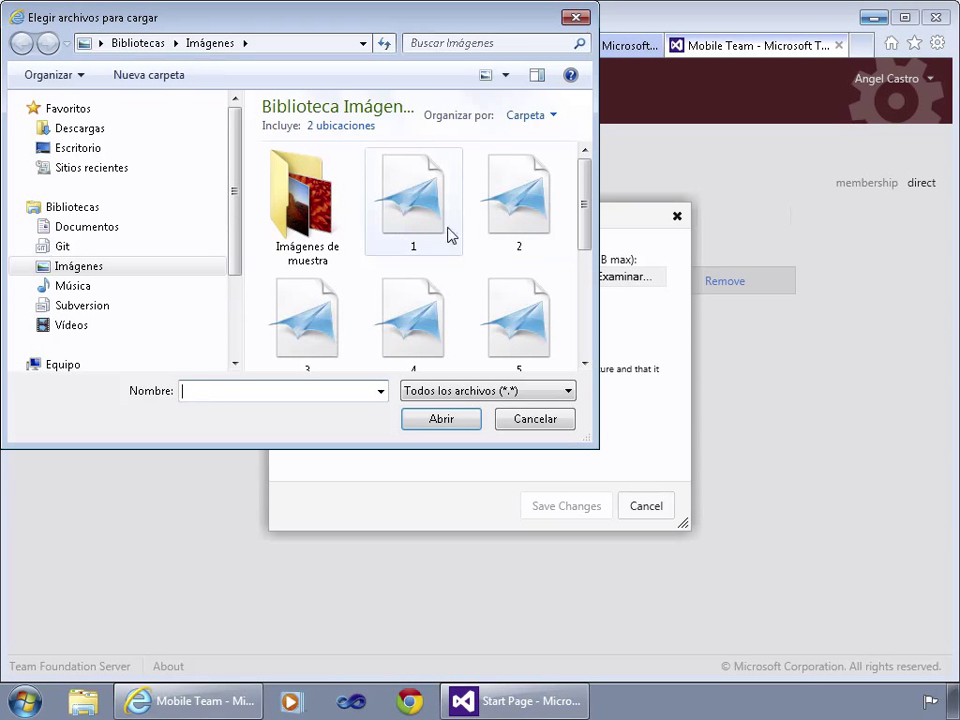
pyautogui.scroll(-2, 587, 280)
pyautogui.moveTo(587, 298); pyautogui.dragTo(587, 343)
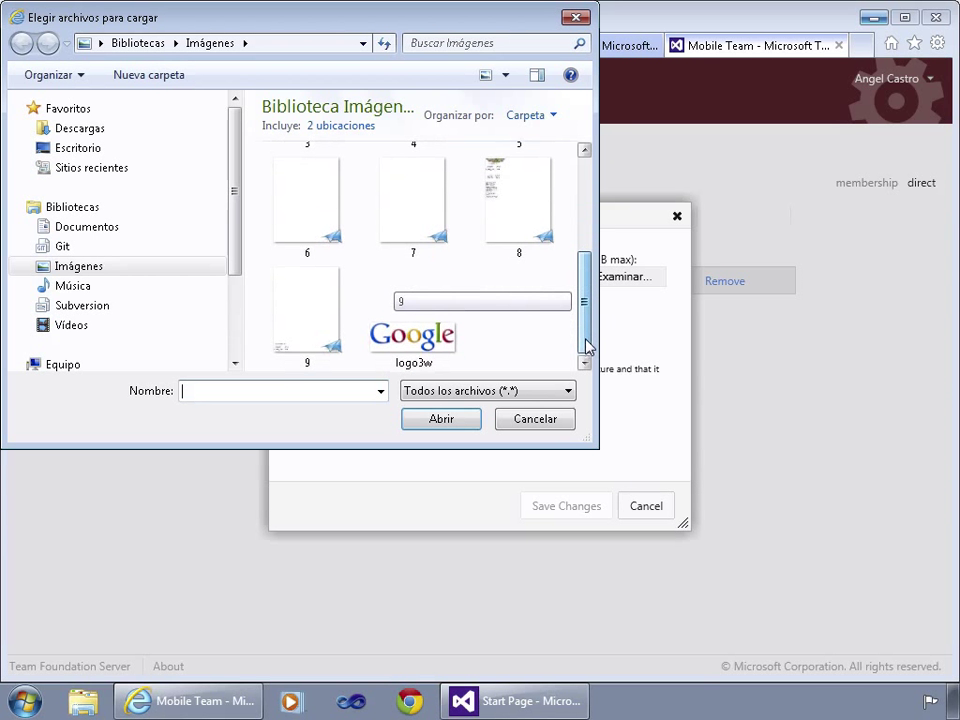
pyautogui.doubleClick(426, 352)
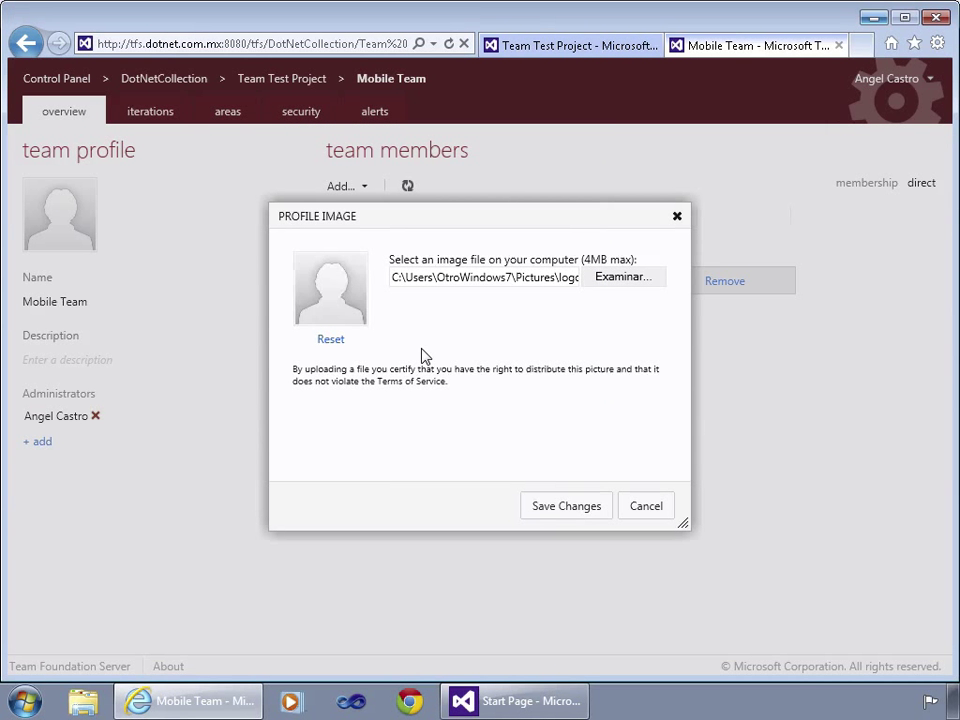
pyautogui.click(598, 506)
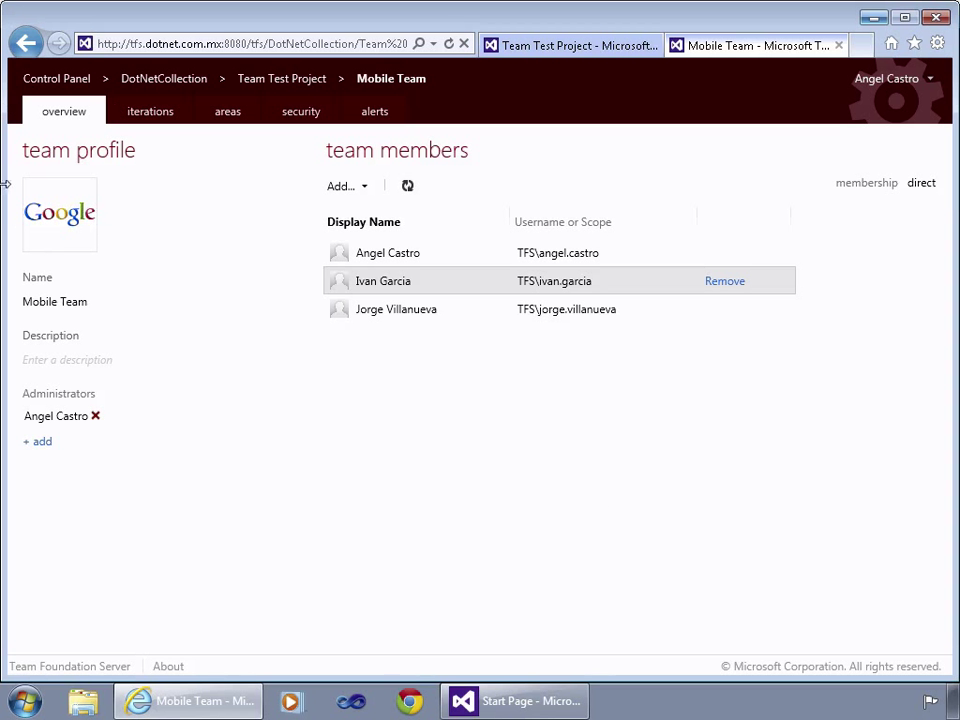
pyautogui.click(52, 116)
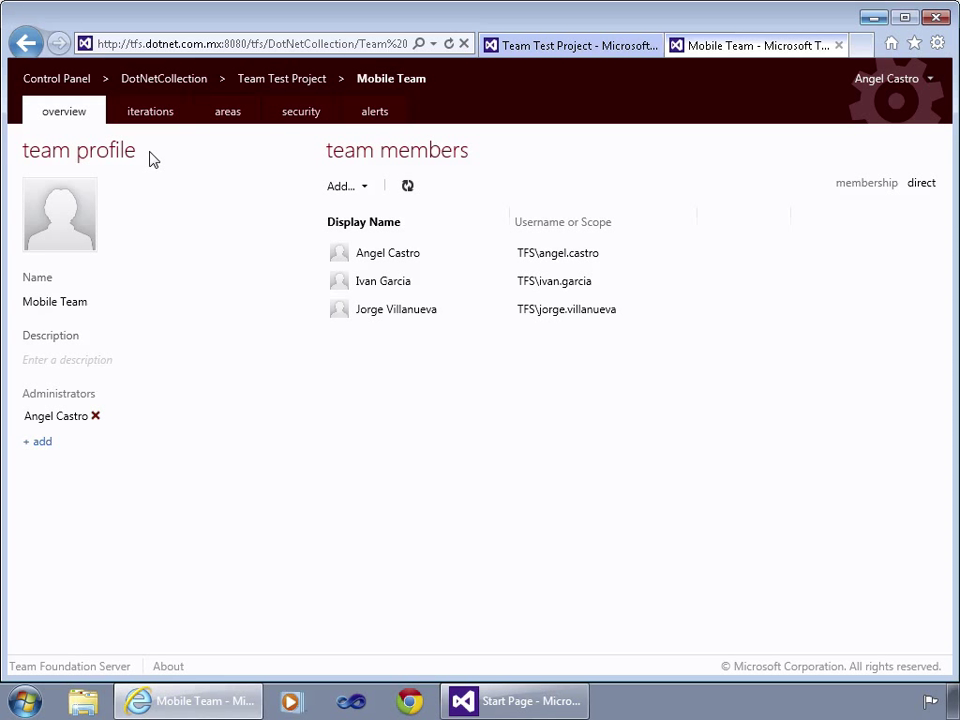
# - Look through the known identities available when adding a Windows user or group, and close the dialog without saving
pyautogui.click(366, 187)
pyautogui.click(356, 210)
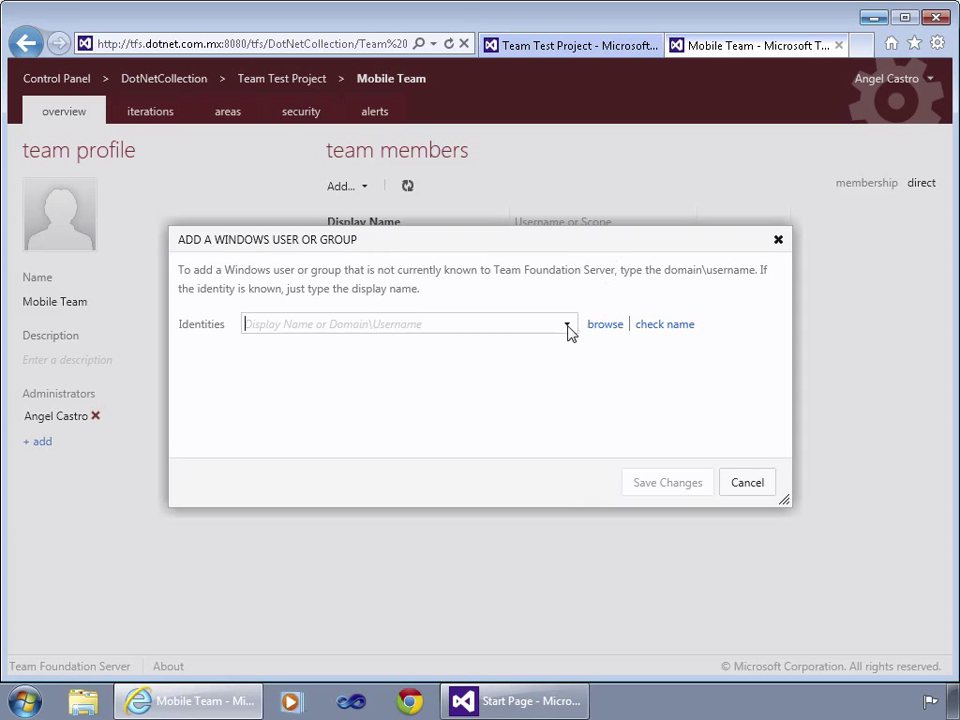
pyautogui.click(567, 331)
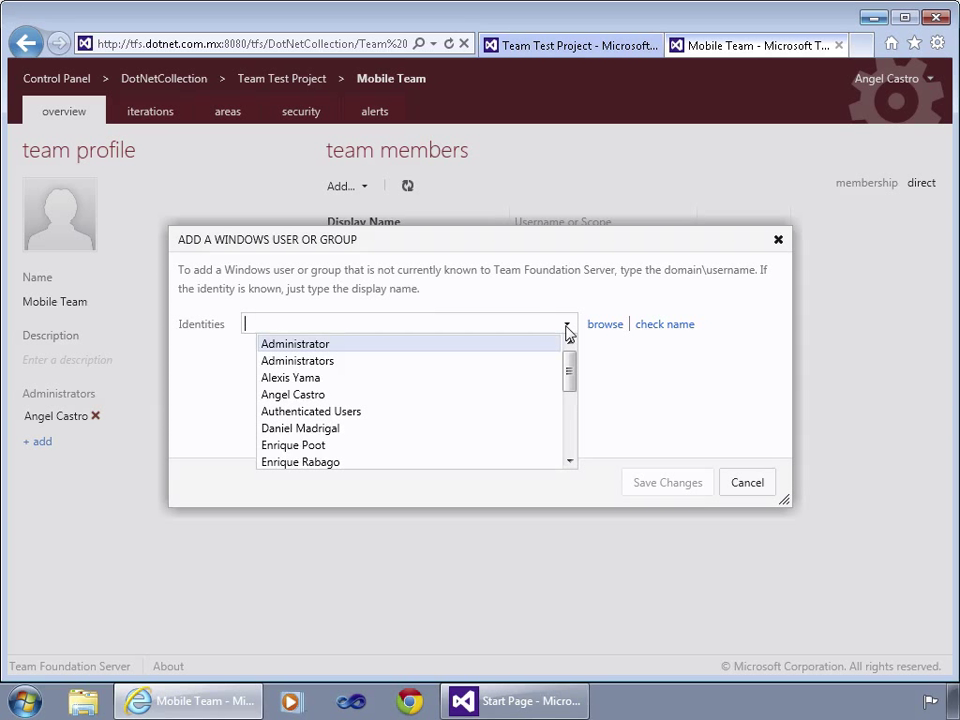
pyautogui.moveTo(570, 386); pyautogui.dragTo(571, 429)
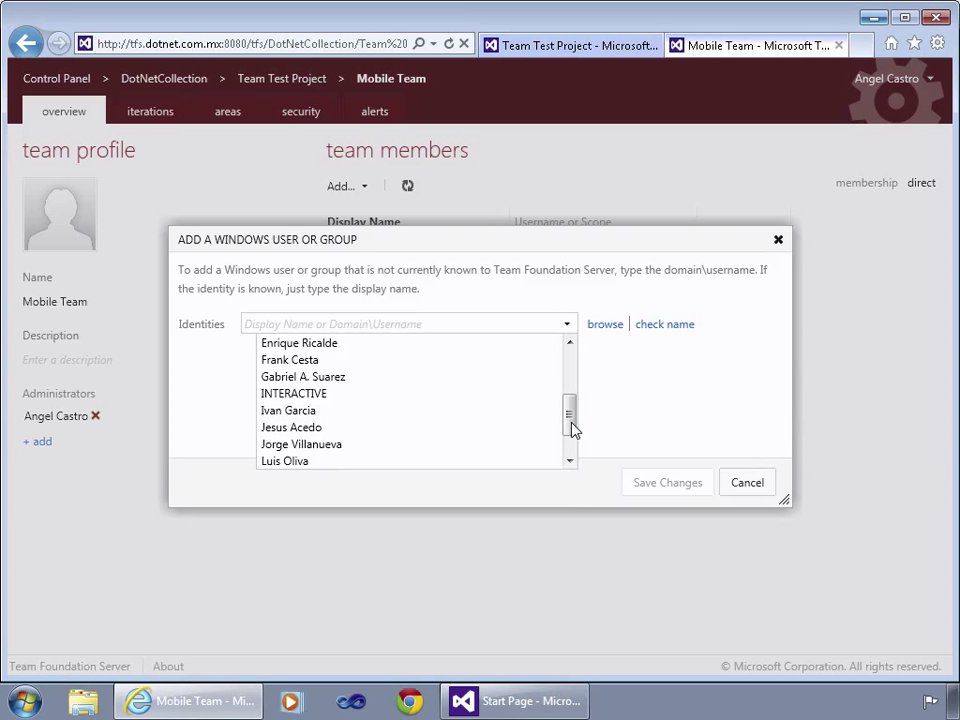
pyautogui.click(651, 411)
pyautogui.click(735, 481)
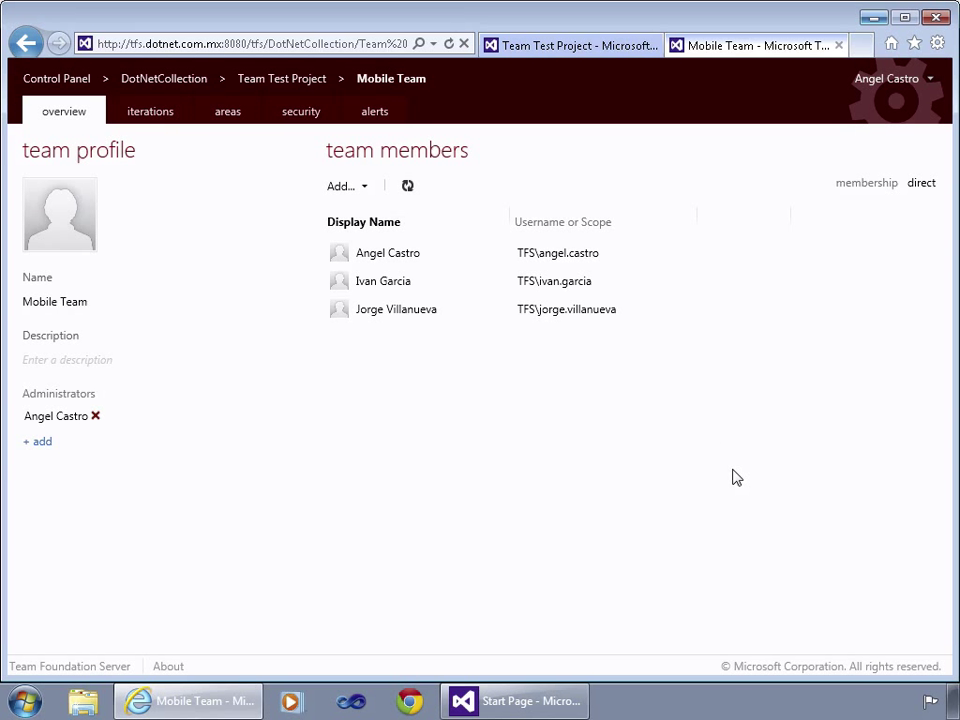
# - In the team's iterations, set Sprint 4's start date to 12/31/2012 with end date 1/4/2013 and save
pyautogui.click(152, 116)
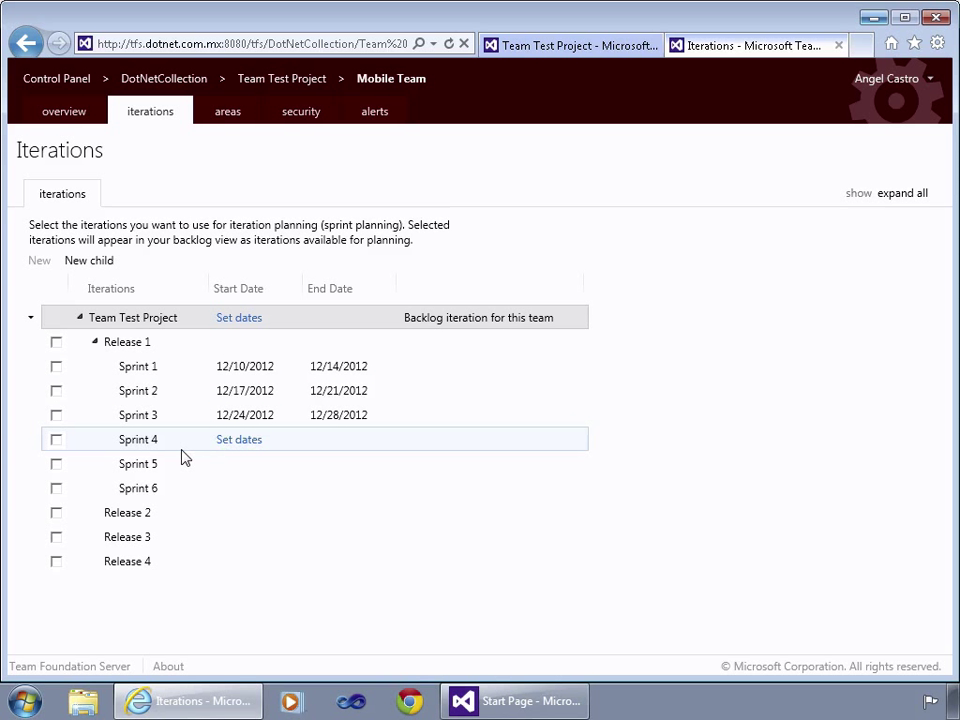
pyautogui.click(239, 441)
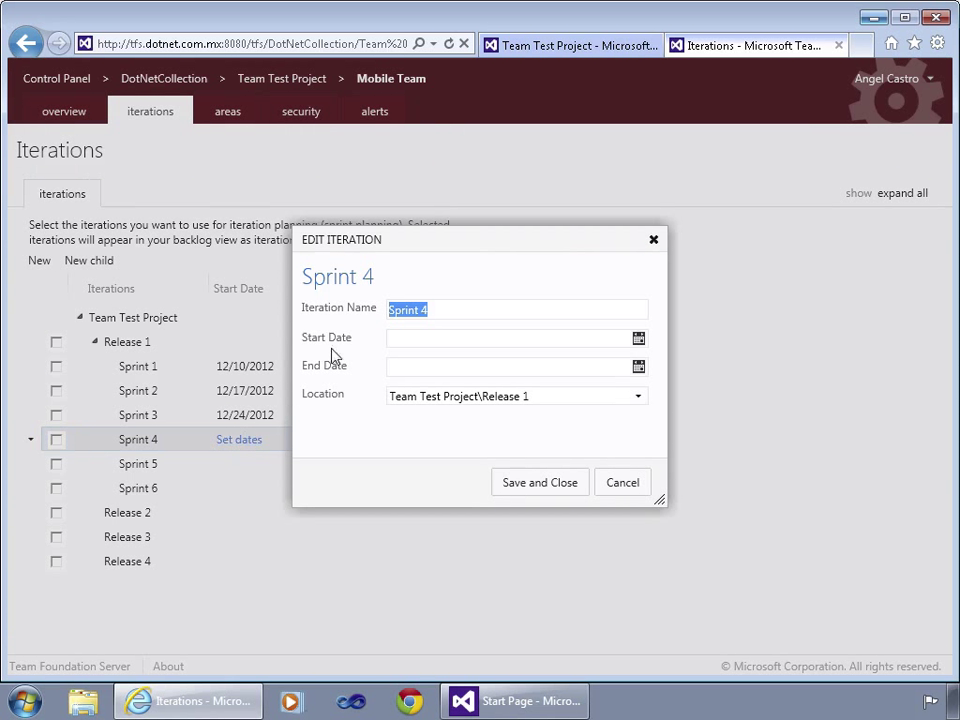
pyautogui.moveTo(448, 247); pyautogui.dragTo(594, 242)
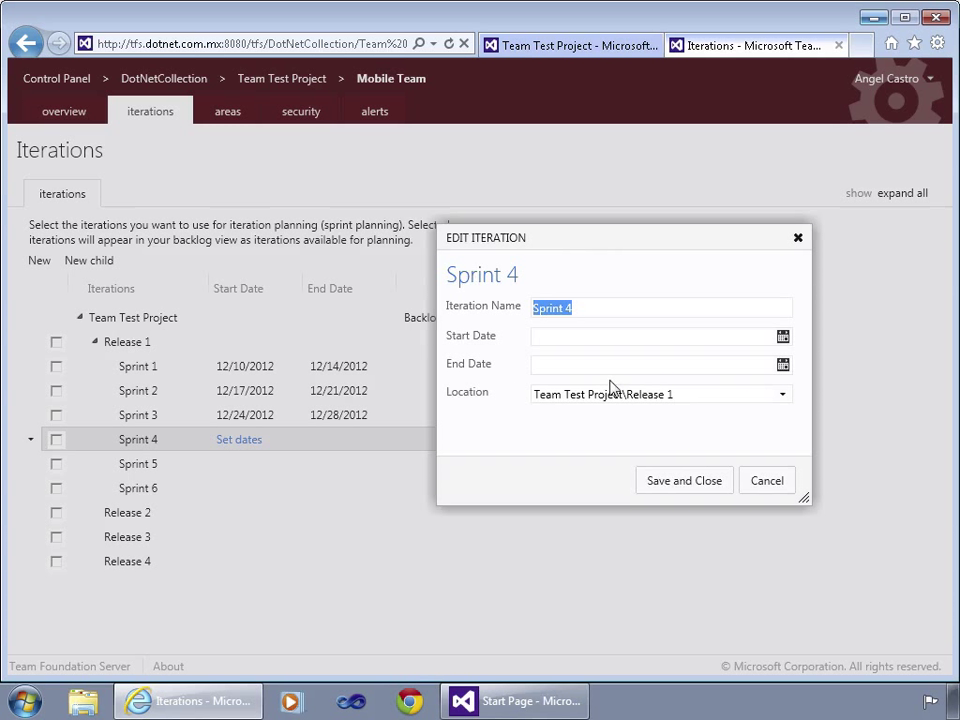
pyautogui.click(781, 339)
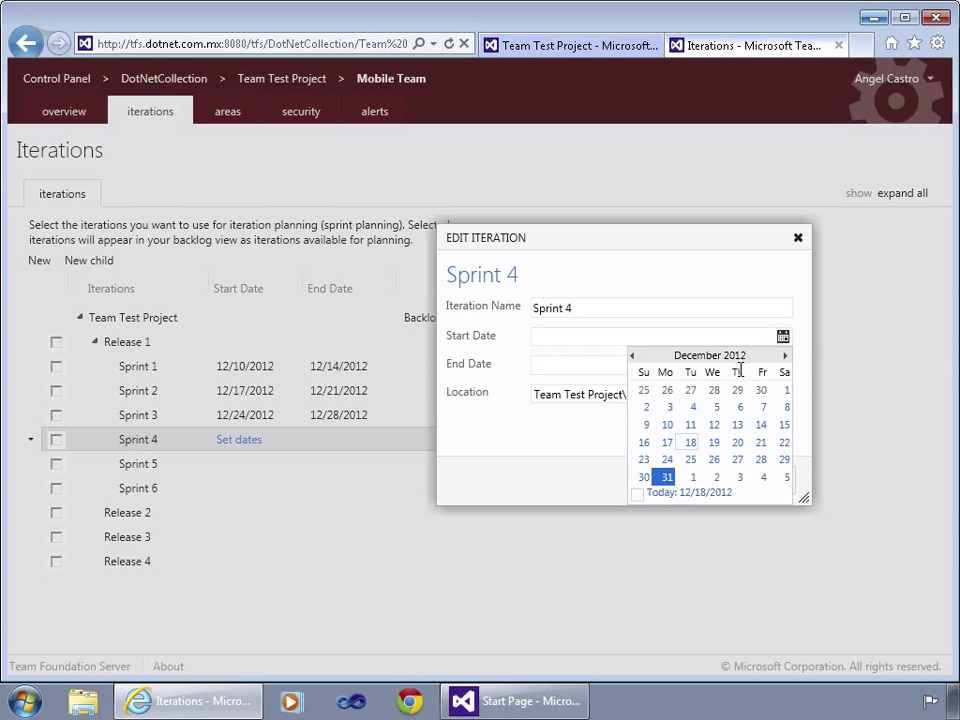
pyautogui.click(665, 478)
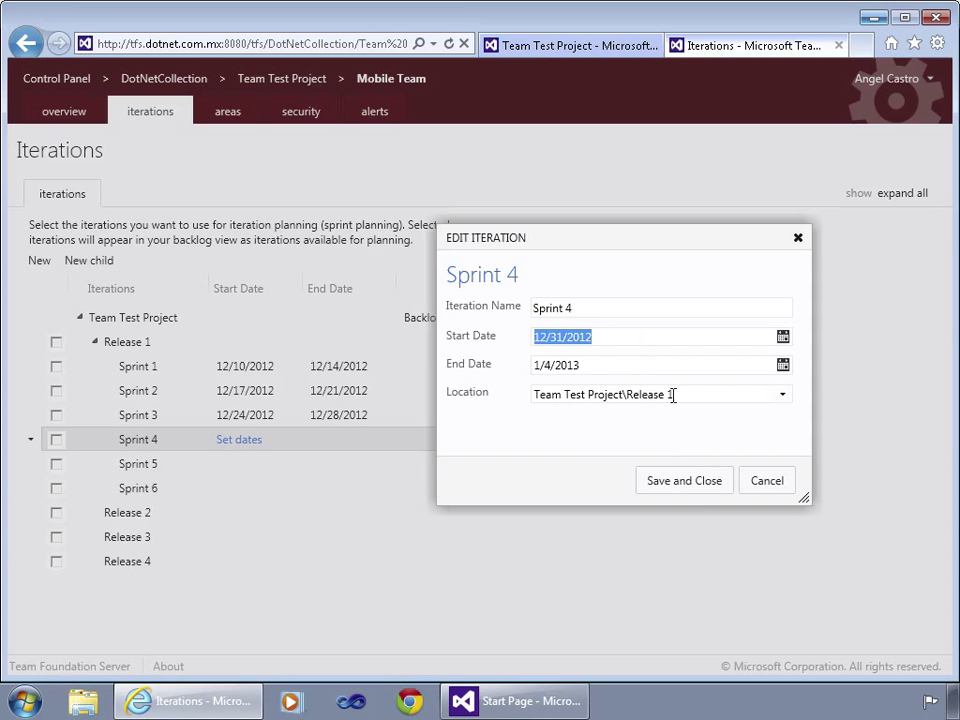
pyautogui.click(703, 481)
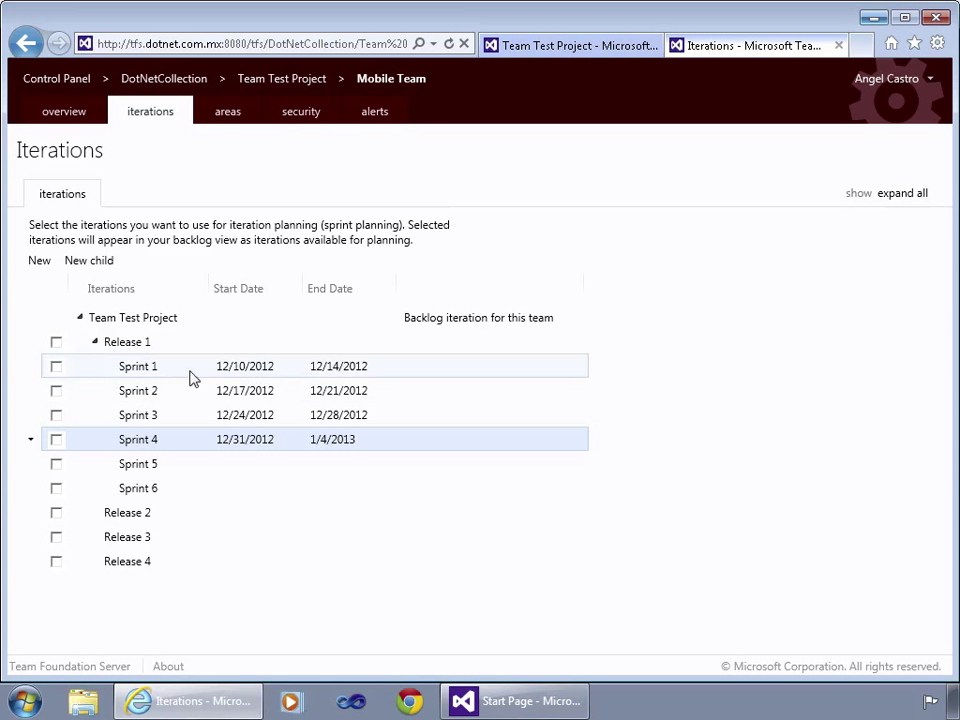
# - Select Sprint 1, Sprint 2, Sprint 3 and Sprint 4 as the iterations Mobile Team uses for planning
pyautogui.click(56, 366)
pyautogui.click(56, 391)
pyautogui.click(56, 415)
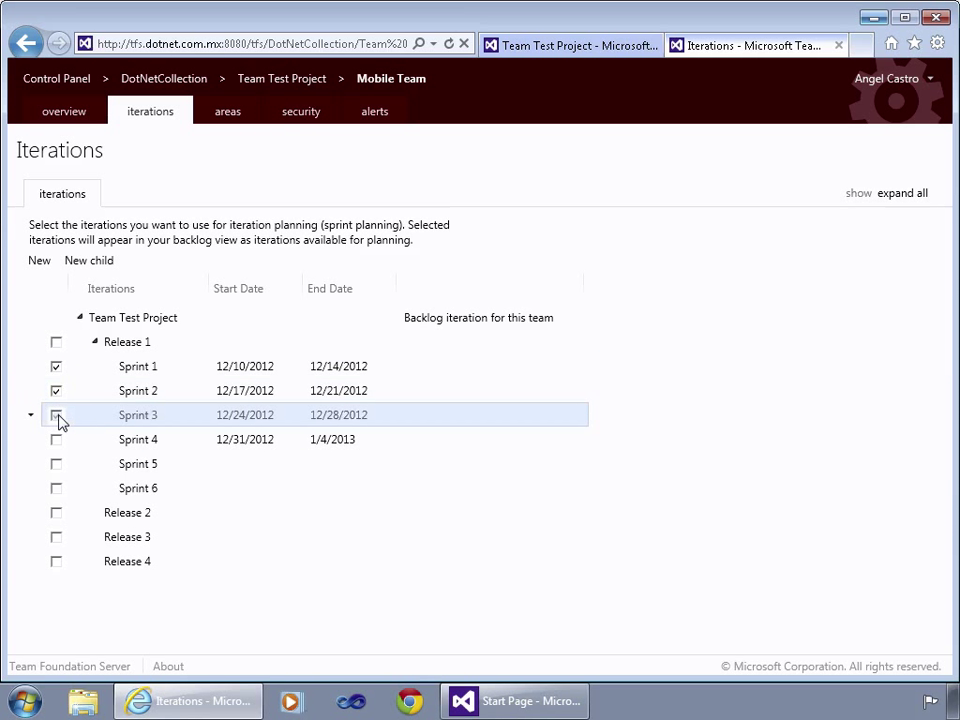
pyautogui.click(56, 439)
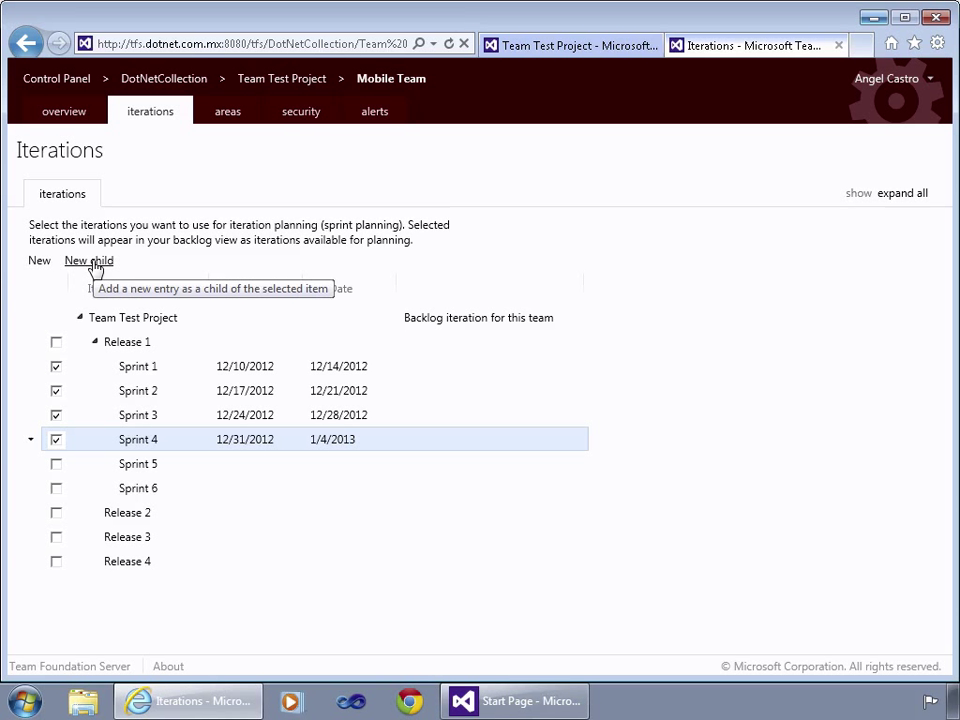
# - Review the areas Mobile Team owns, recheck its iterations, and return to the areas
pyautogui.click(224, 113)
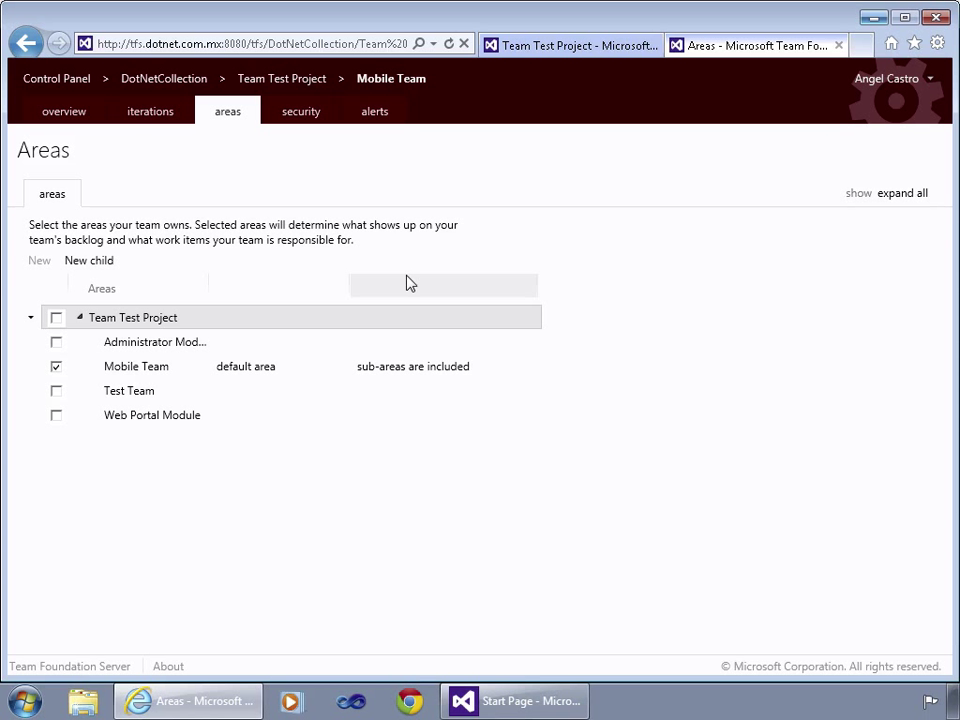
pyautogui.click(158, 115)
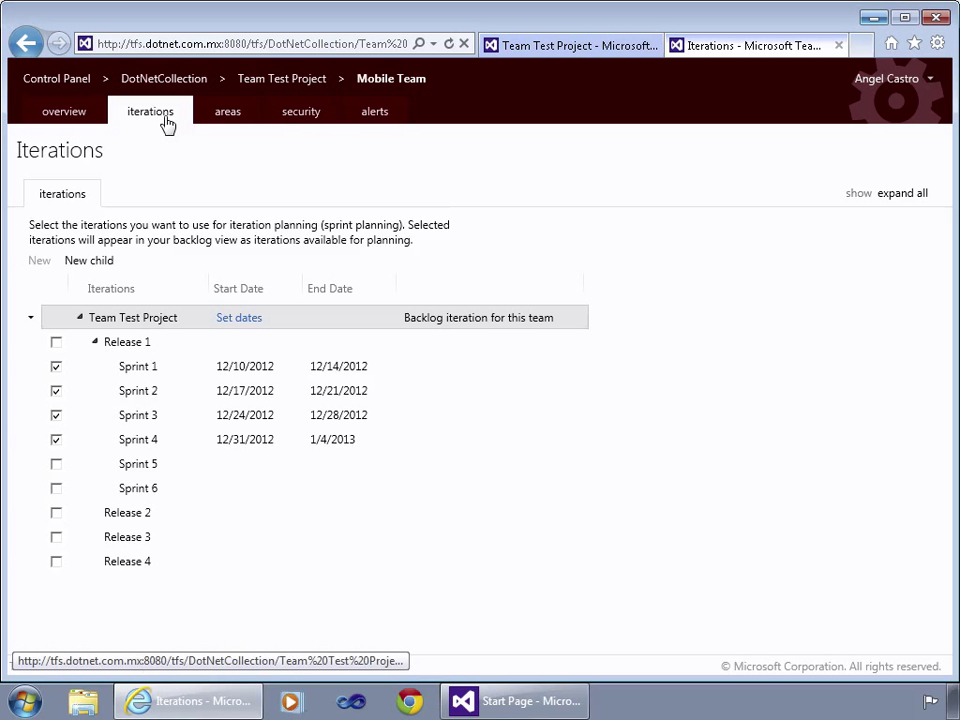
pyautogui.click(225, 114)
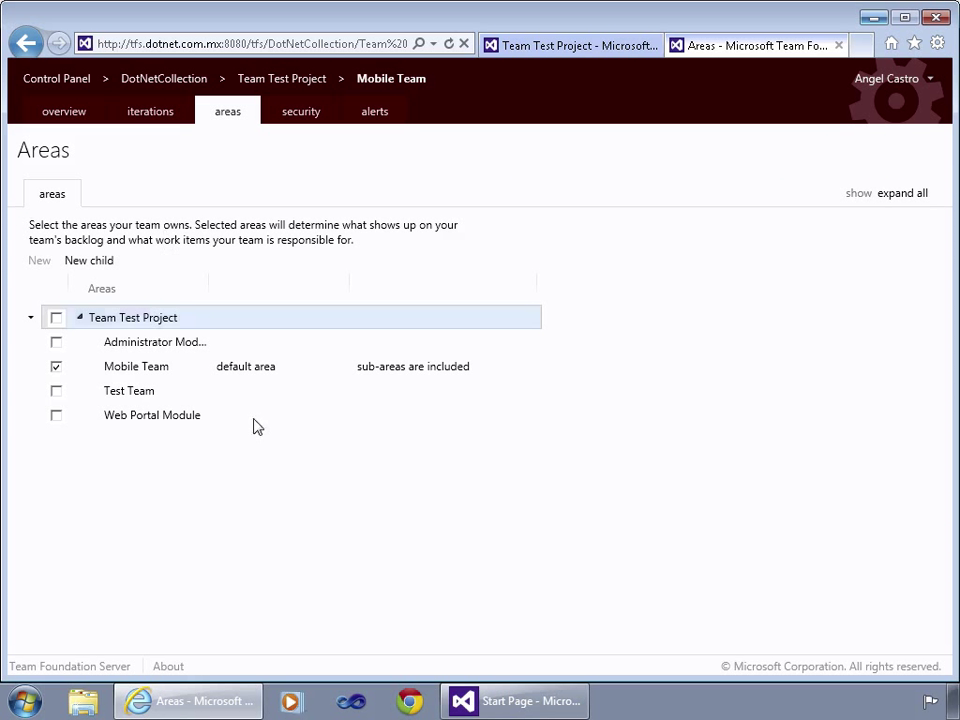
# - Create a child area named WebAPIS under Team Test Project and save it
pyautogui.click(70, 262)
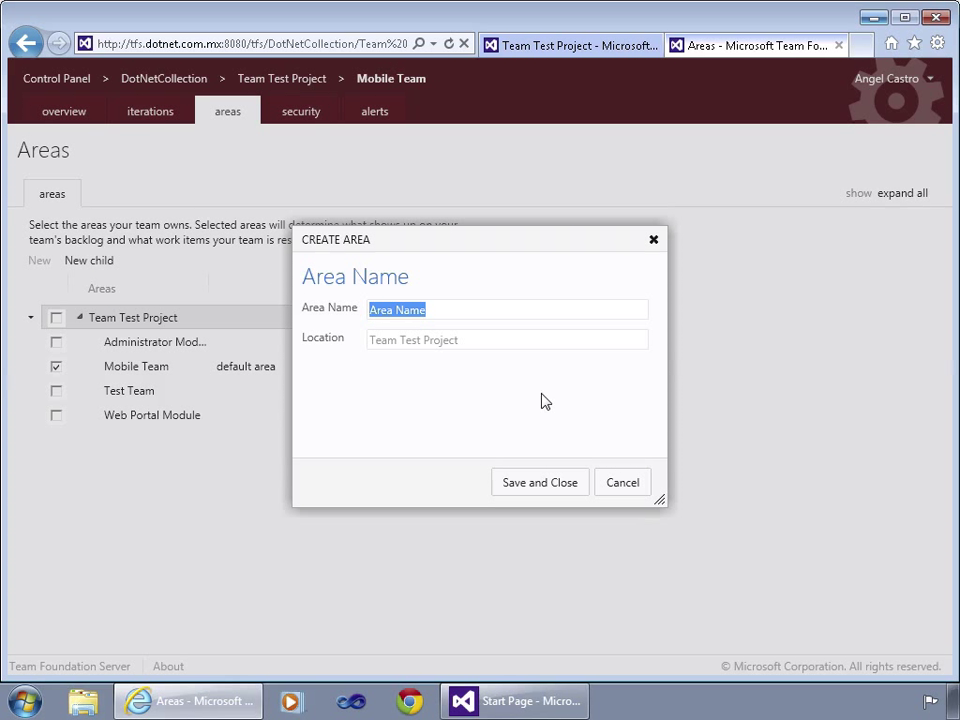
pyautogui.write('Mobile')
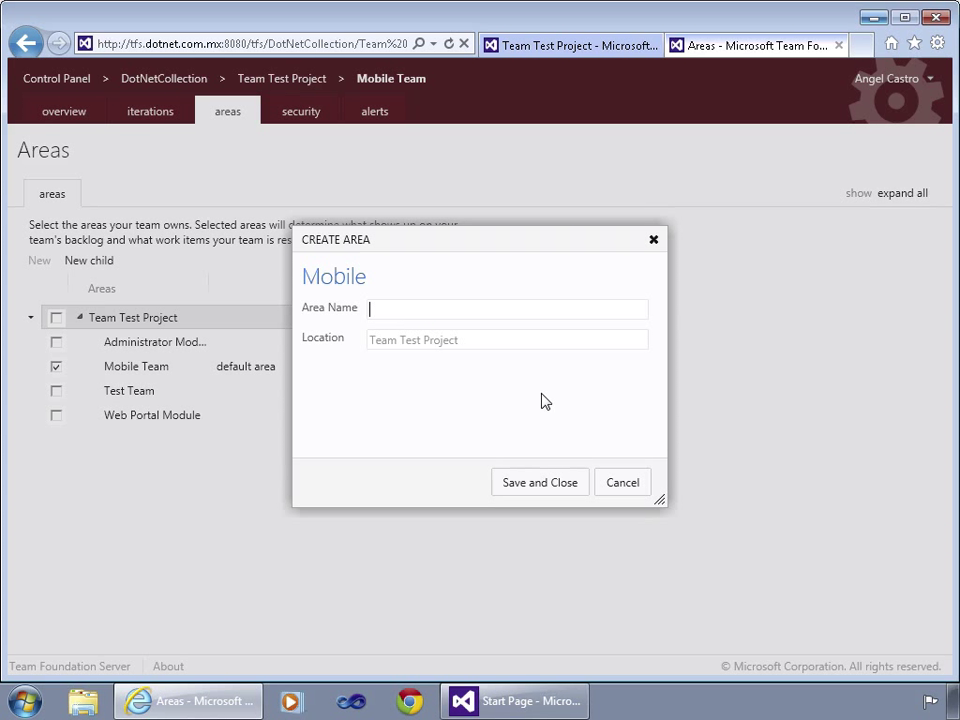
pyautogui.write('Webservices Modu')
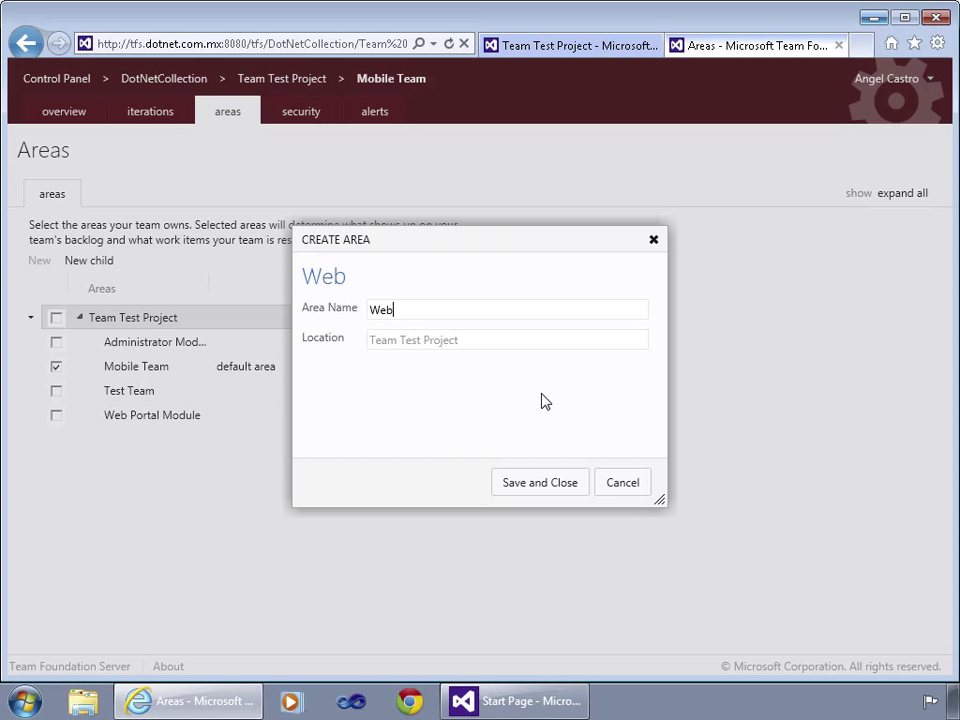
pyautogui.press('BackSpace')
pyautogui.press('BackSpace')
pyautogui.press('BackSpace')
pyautogui.press('BackSpace')
pyautogui.press('BackSpace')
pyautogui.press('BackSpace')
pyautogui.press('BackSpace')
pyautogui.press('BackSpace')
pyautogui.press('BackSpace')
pyautogui.press('BackSpace')
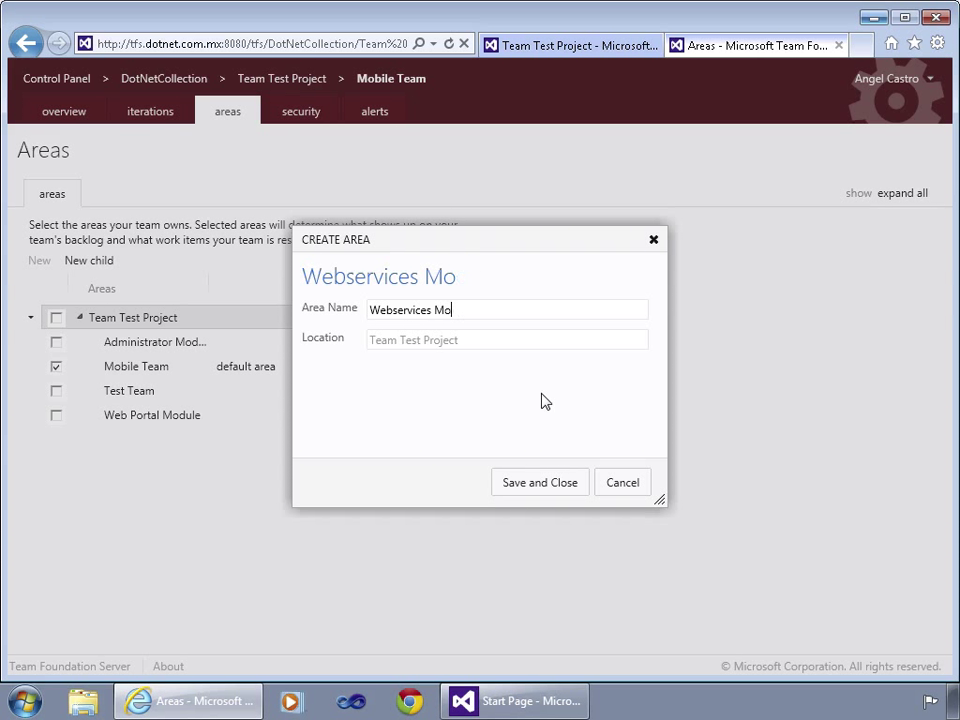
pyautogui.write('APIS')
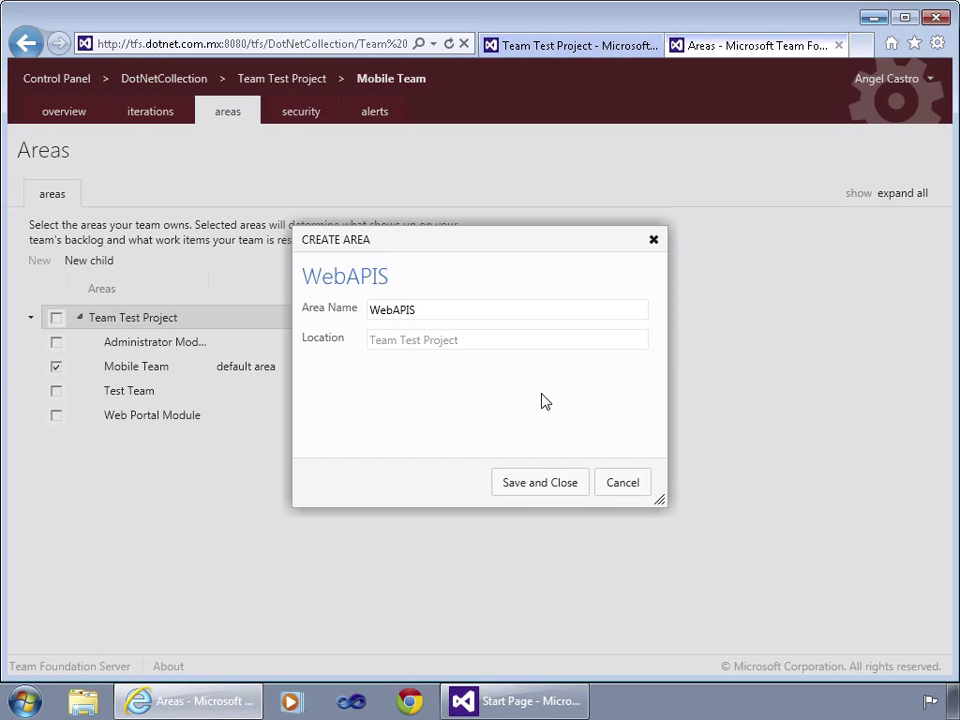
pyautogui.click(561, 481)
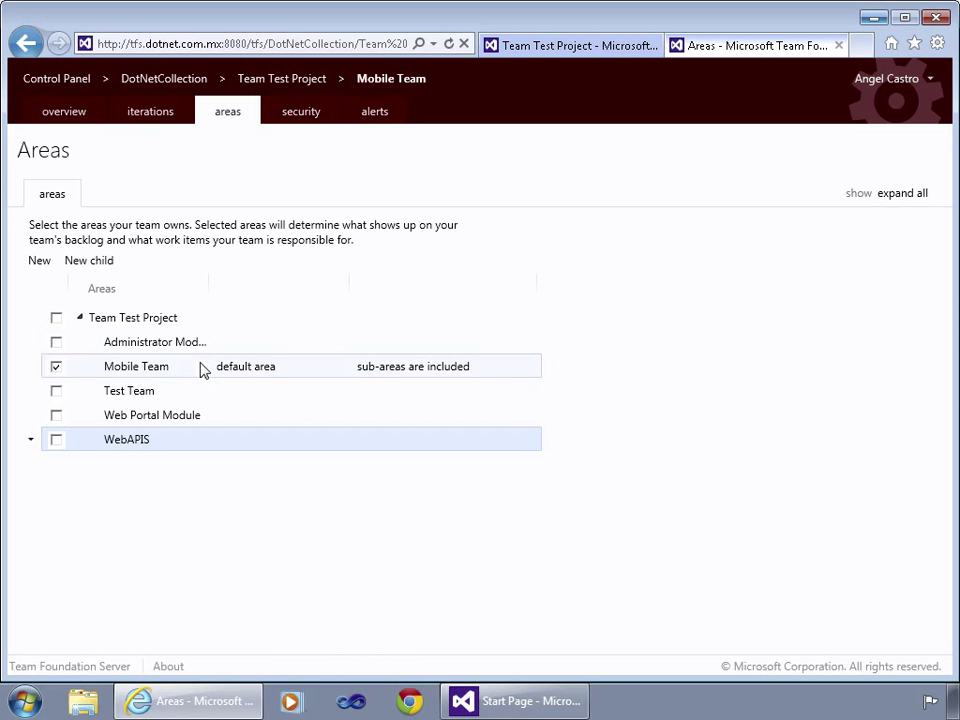
# - Review Mobile Team's security settings, covering its members, group memberships and permissions
pyautogui.click(302, 115)
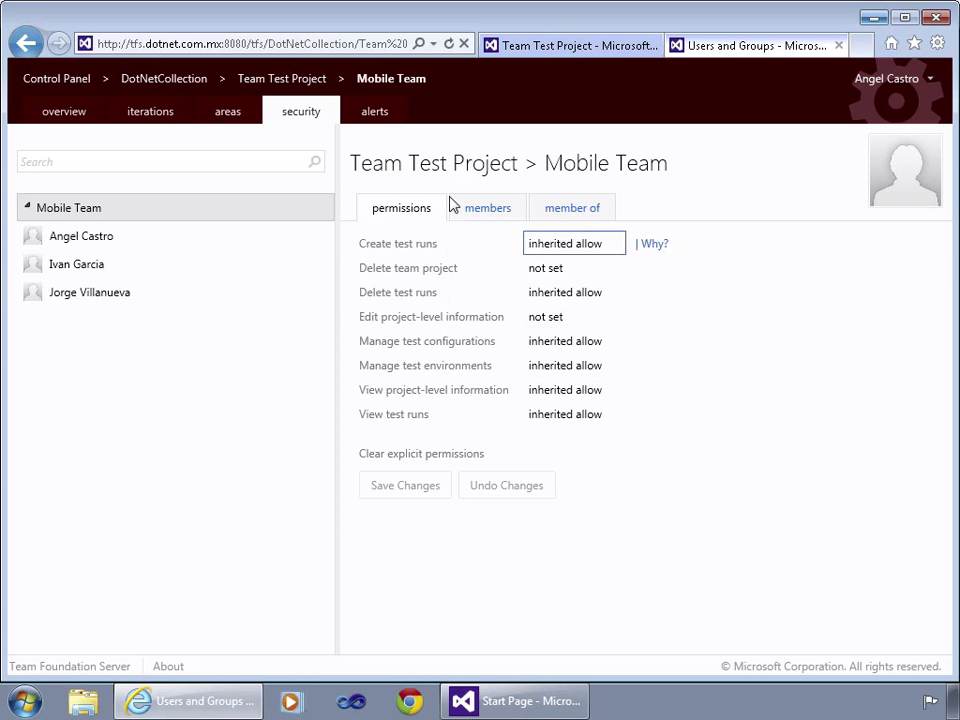
pyautogui.click(503, 218)
pyautogui.click(586, 214)
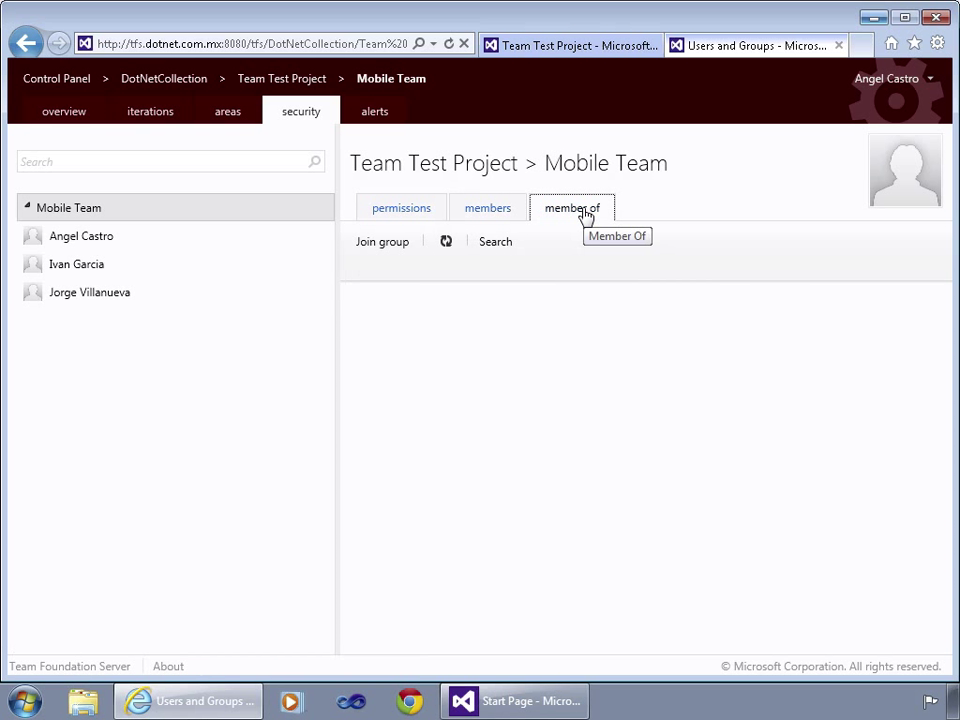
pyautogui.click(409, 220)
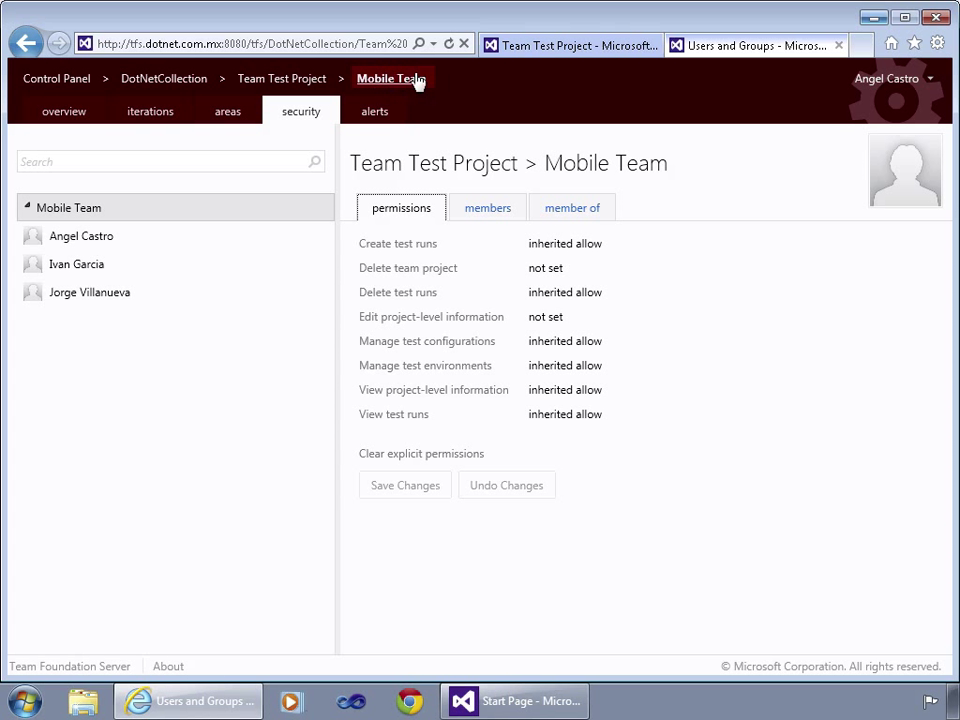
# - Review the Mobile Team alerts and open the personal My Alerts list
pyautogui.click(383, 112)
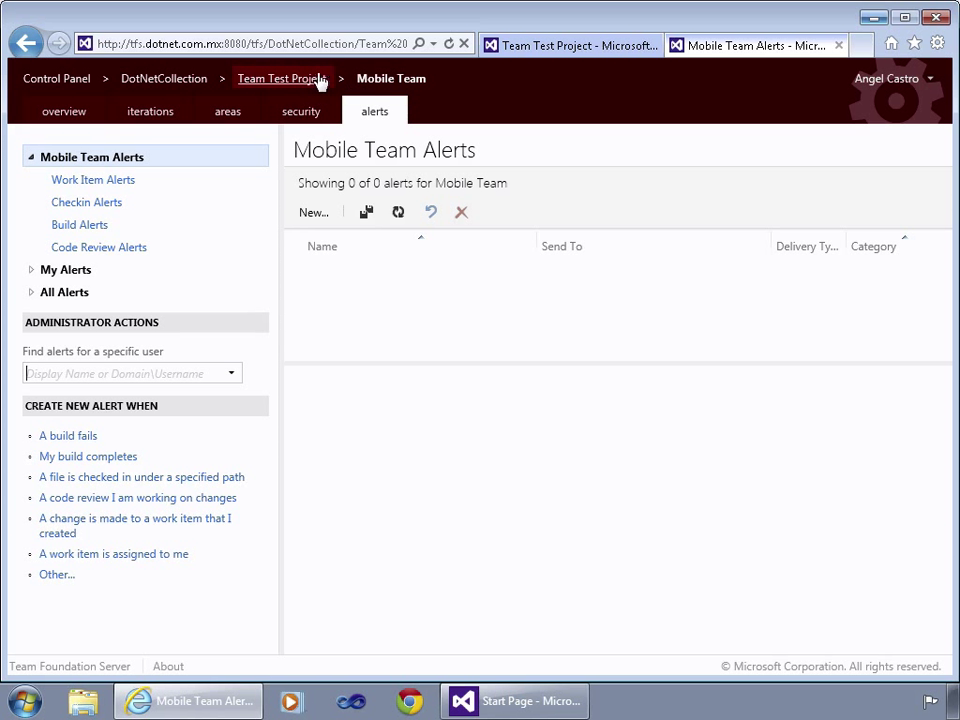
pyautogui.click(86, 371)
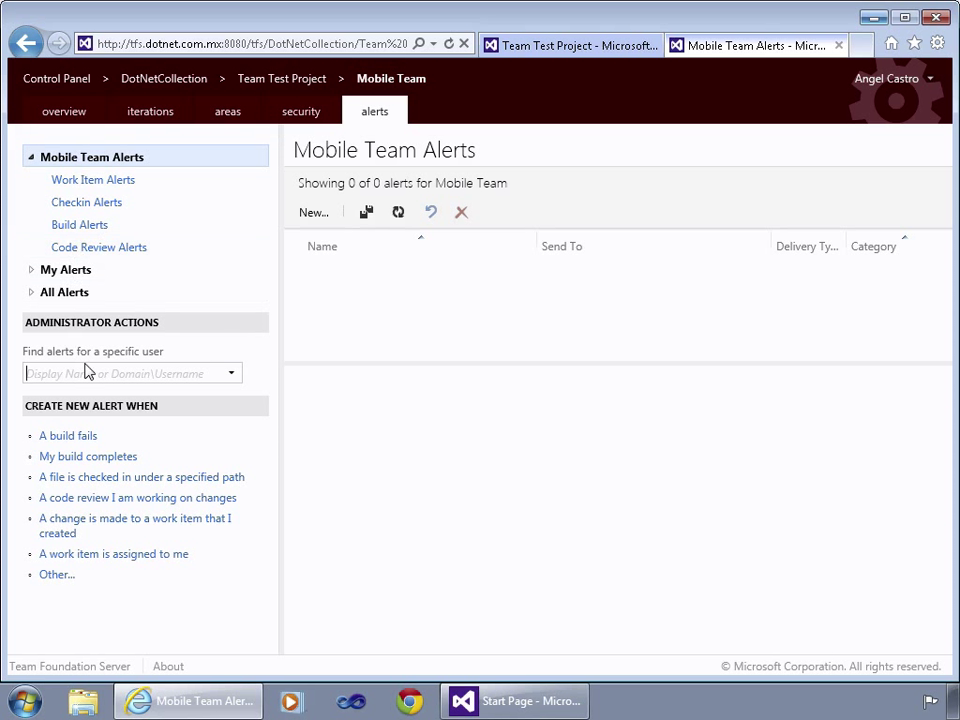
pyautogui.click(50, 273)
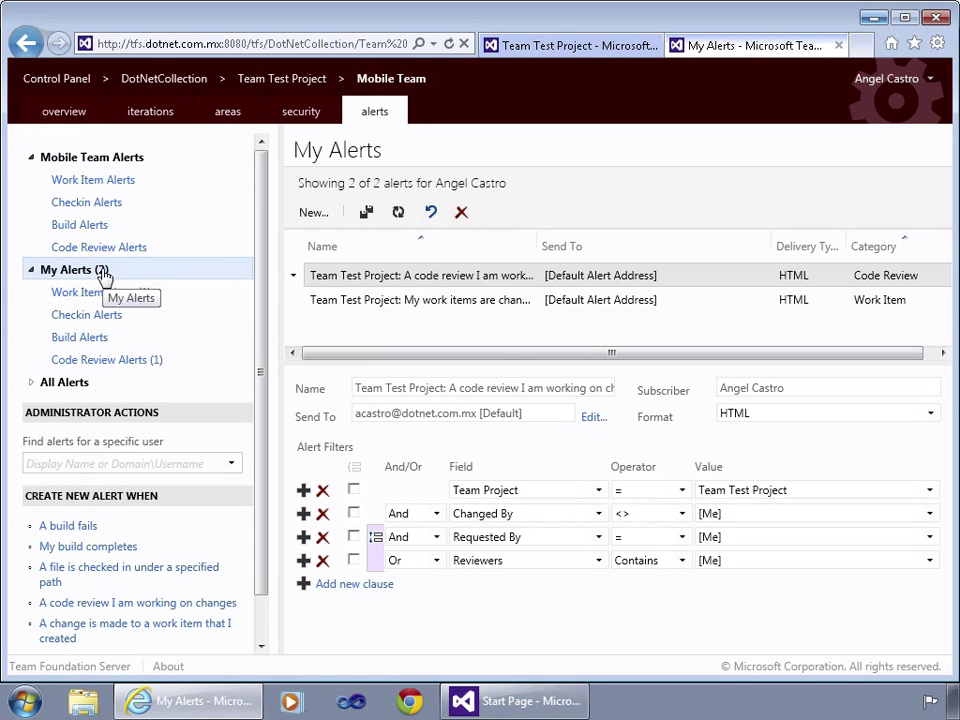
pyautogui.rightClick(102, 272)
pyautogui.click(75, 272)
pyautogui.click(73, 272)
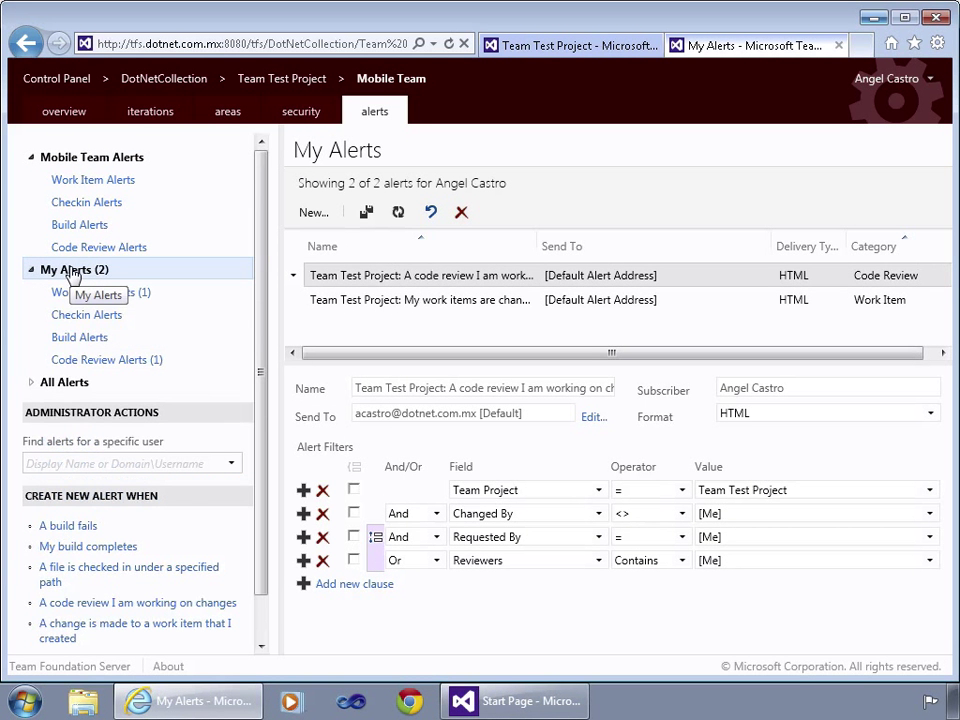
# - Start a new personal alert and look through the build, checkin, code review and work item templates
pyautogui.click(305, 213)
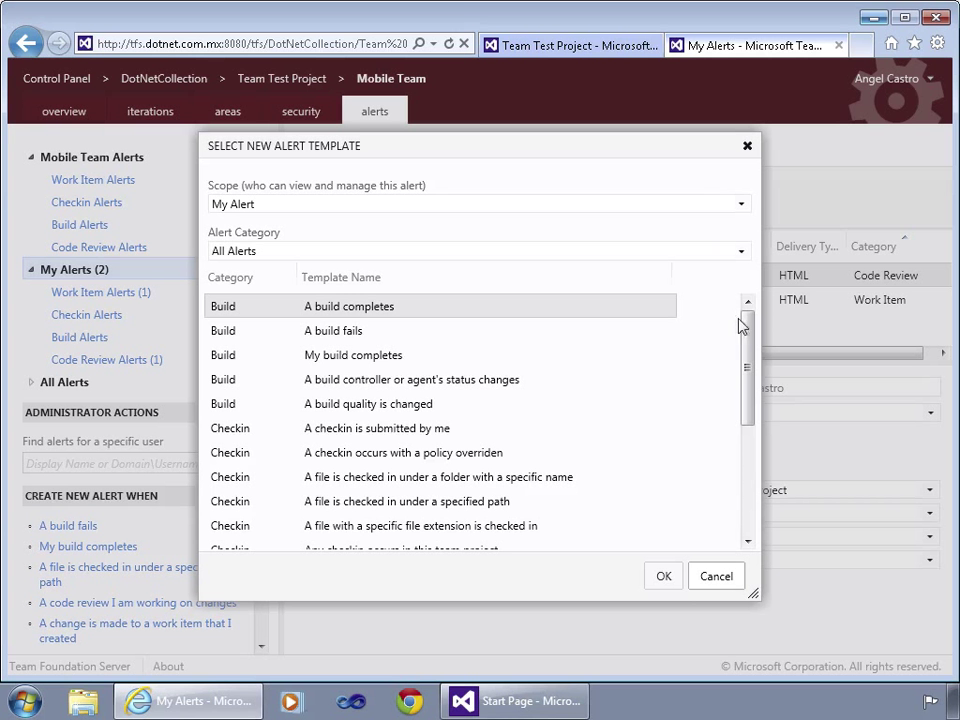
pyautogui.moveTo(753, 342); pyautogui.dragTo(752, 398)
pyautogui.click(430, 346)
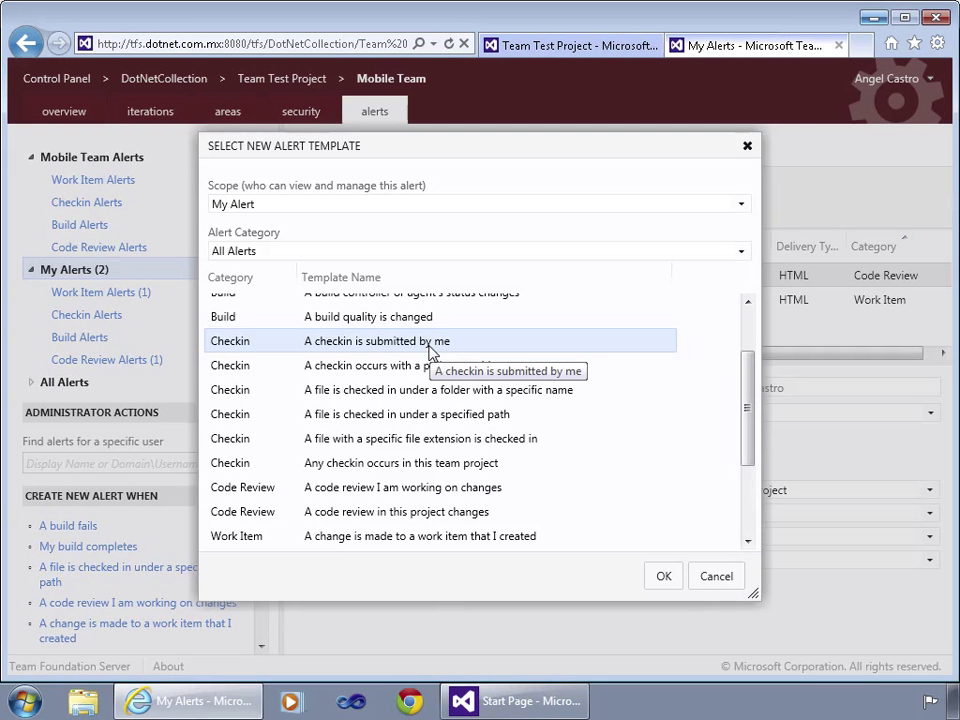
pyautogui.click(430, 367)
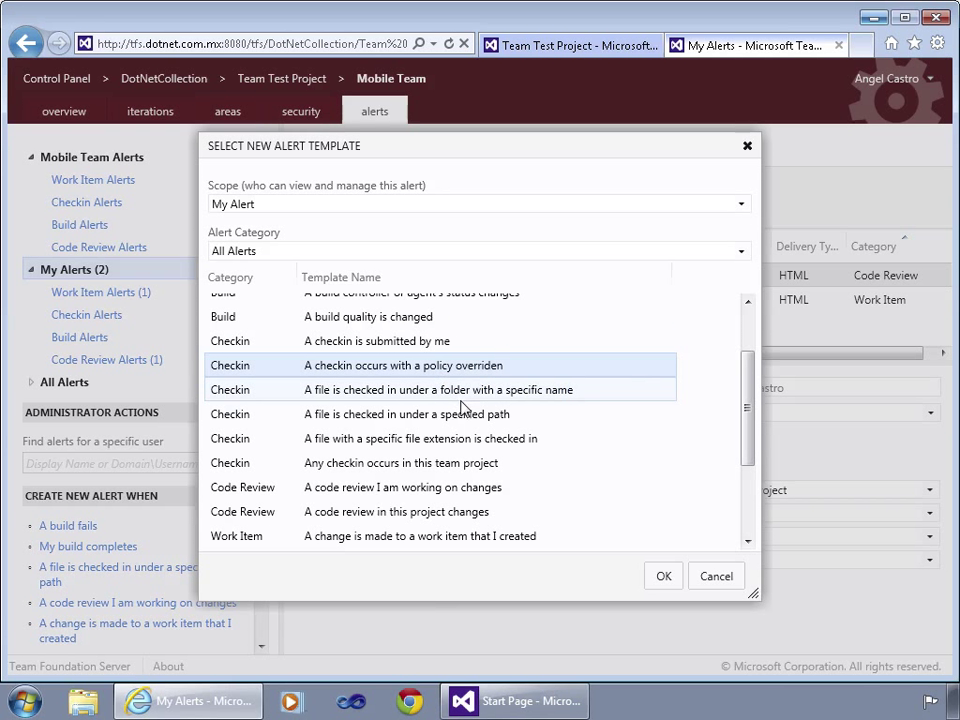
pyautogui.click(495, 461)
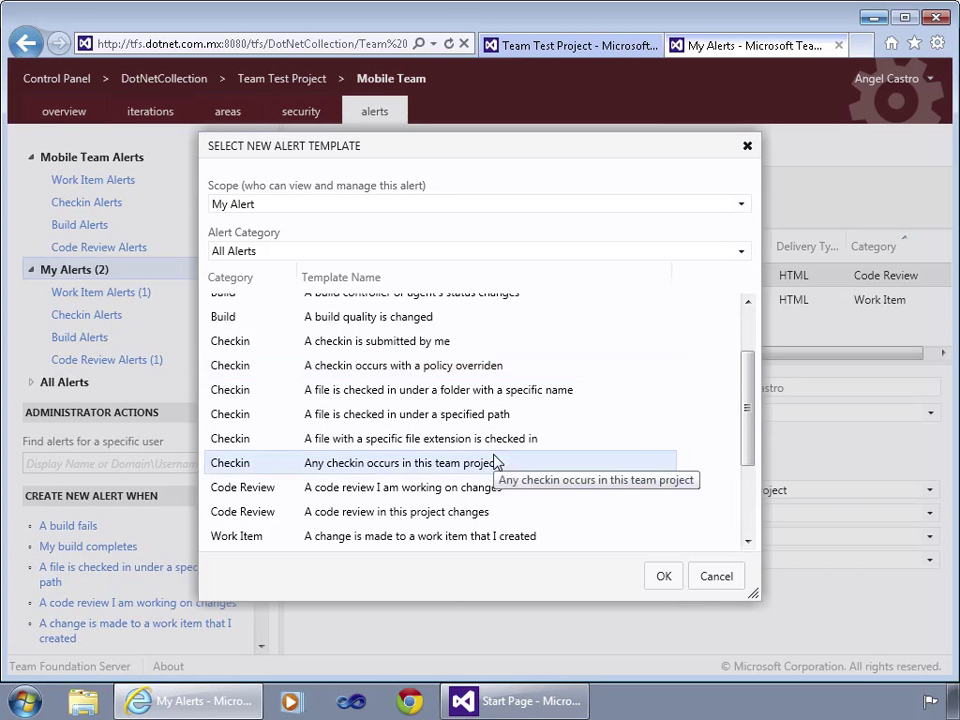
pyautogui.click(746, 542)
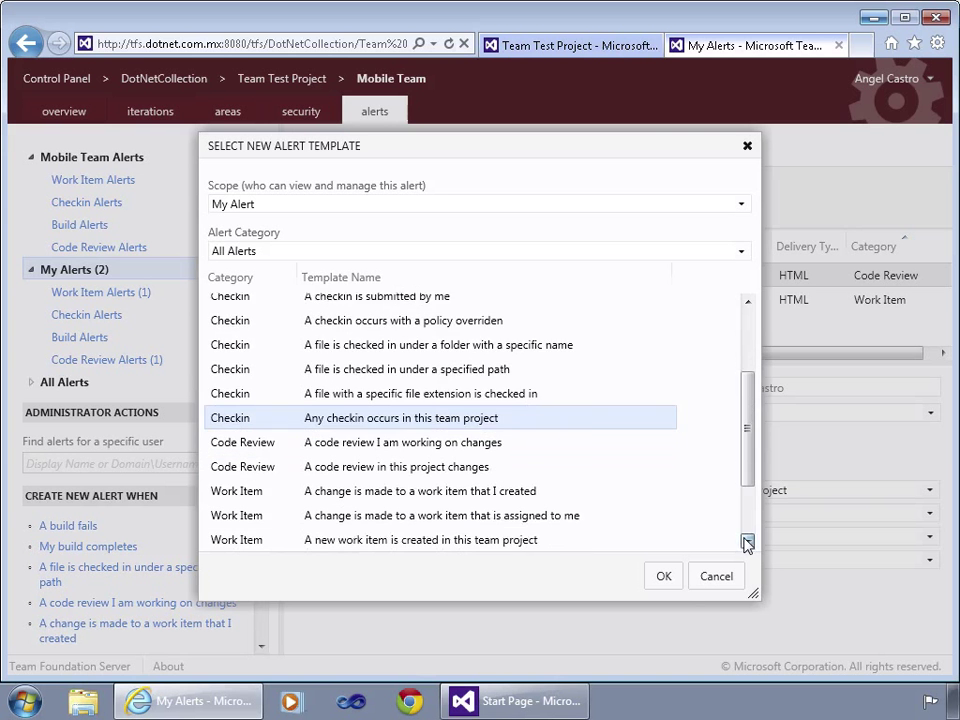
pyautogui.click(471, 393)
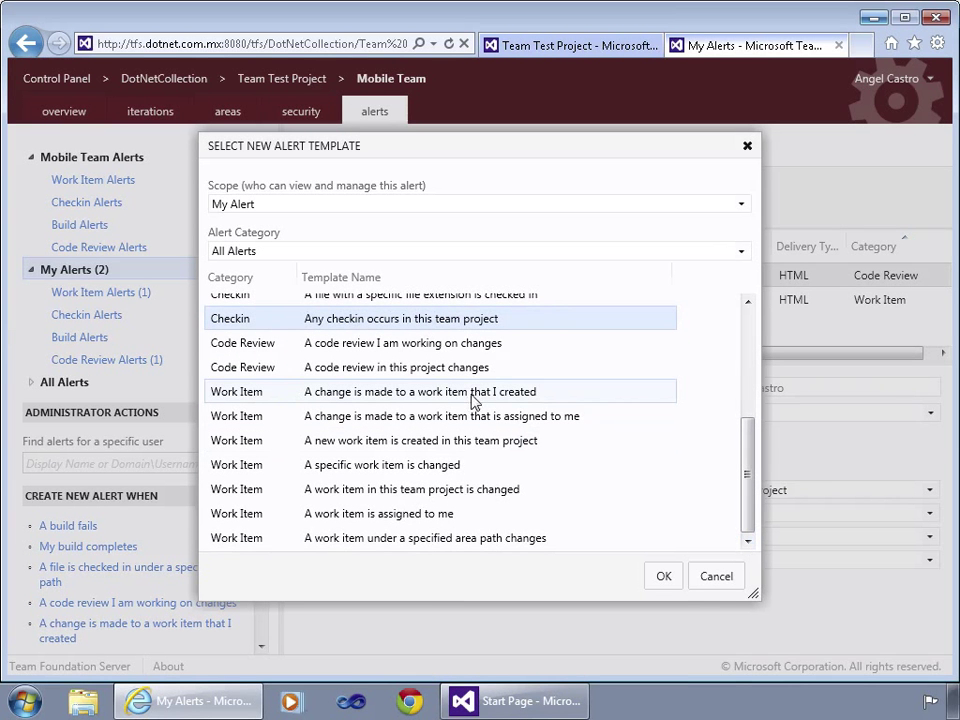
pyautogui.click(589, 421)
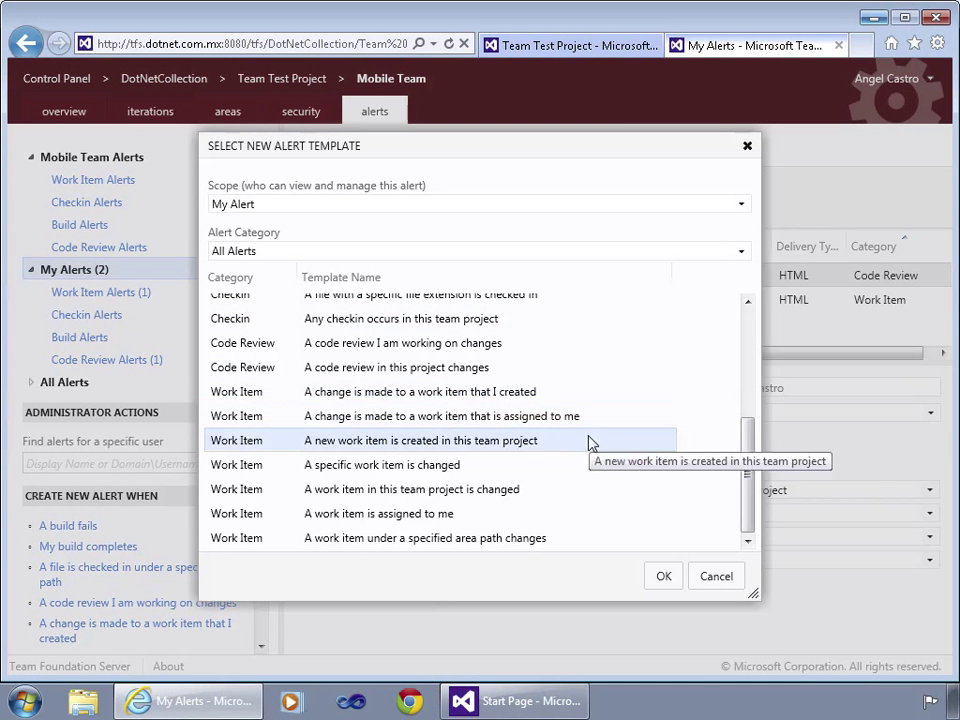
pyautogui.click(594, 465)
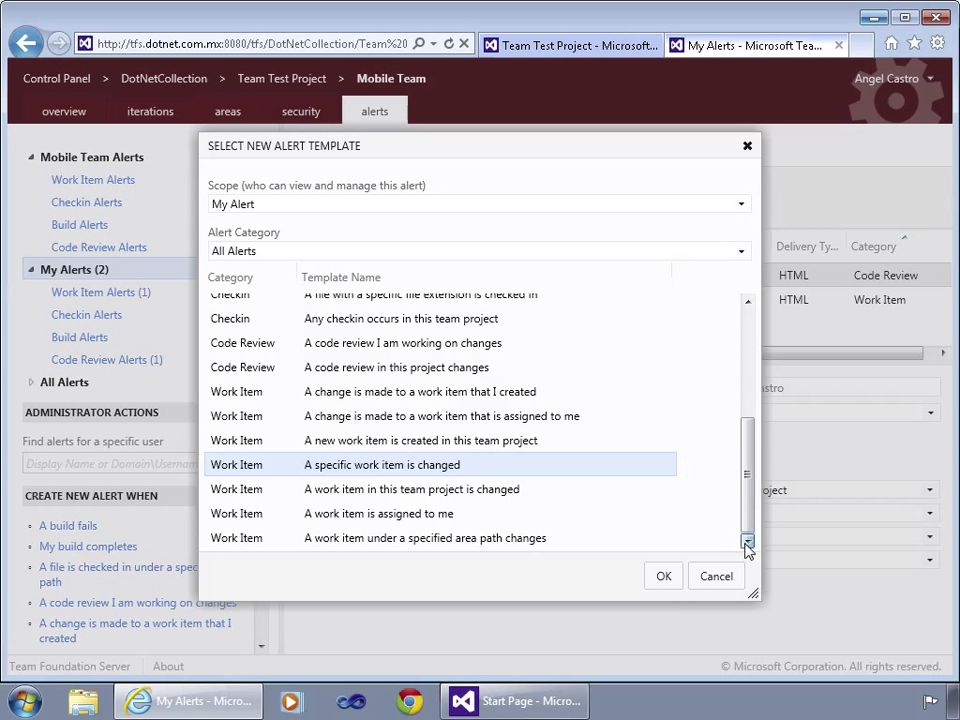
# - Create the personal alert from the work item template "A work item is assigned to me", checking the subscriber choices before accepting it
pyautogui.click(566, 514)
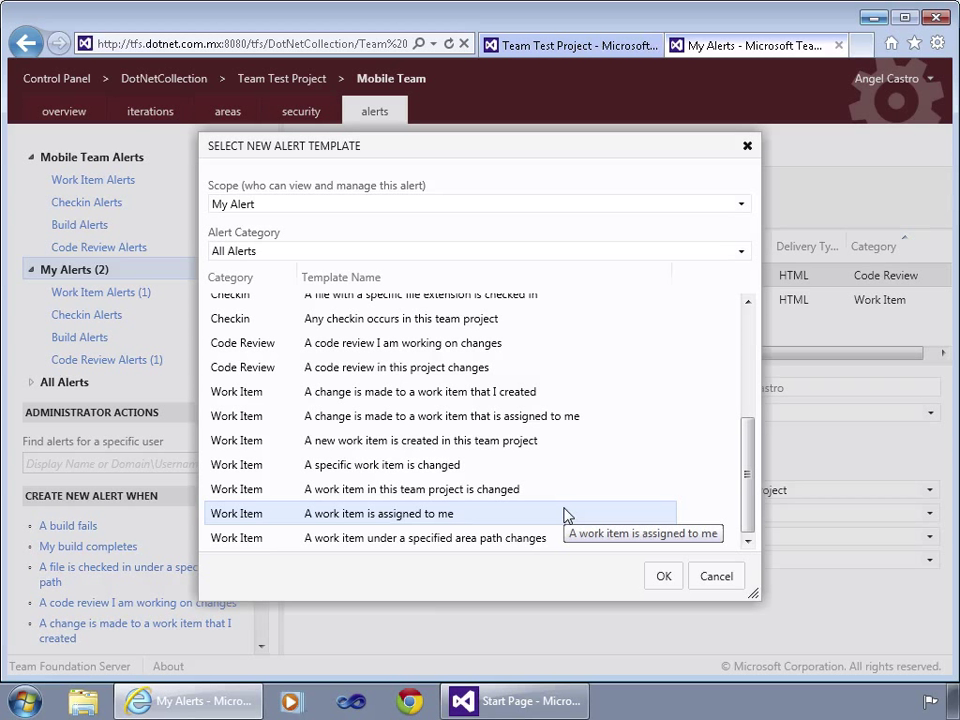
pyautogui.click(566, 515)
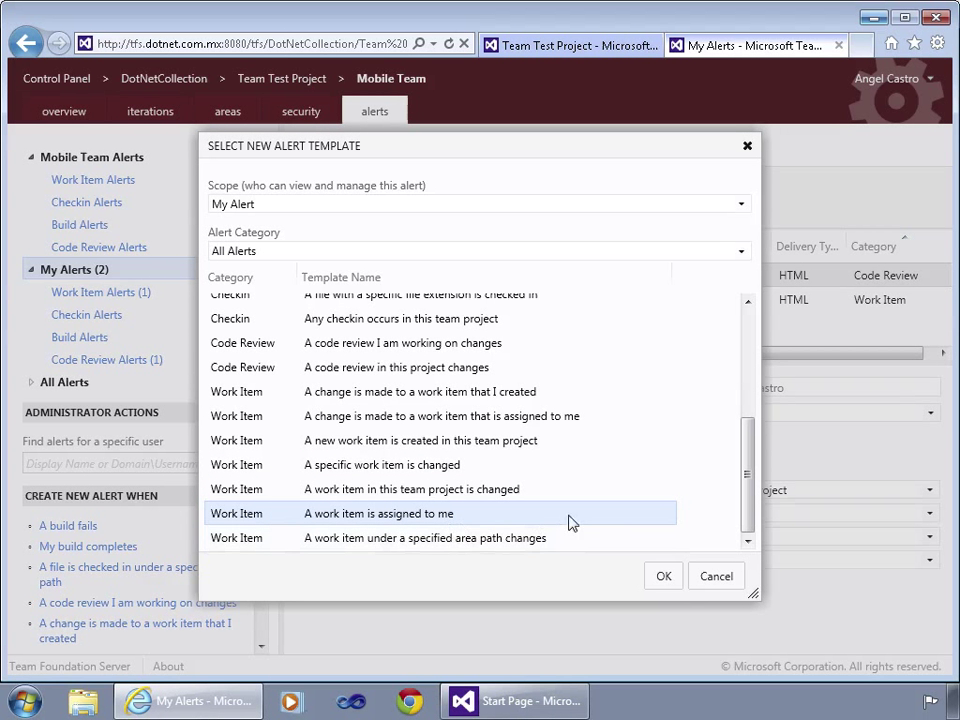
pyautogui.click(661, 574)
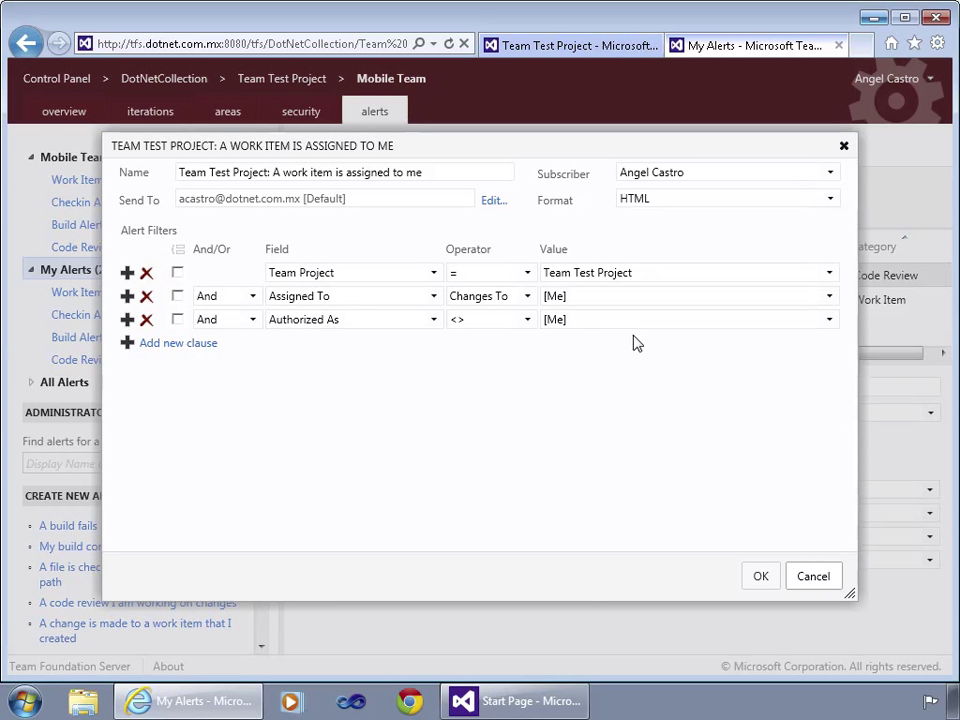
pyautogui.click(829, 176)
pyautogui.click(829, 178)
pyautogui.click(761, 577)
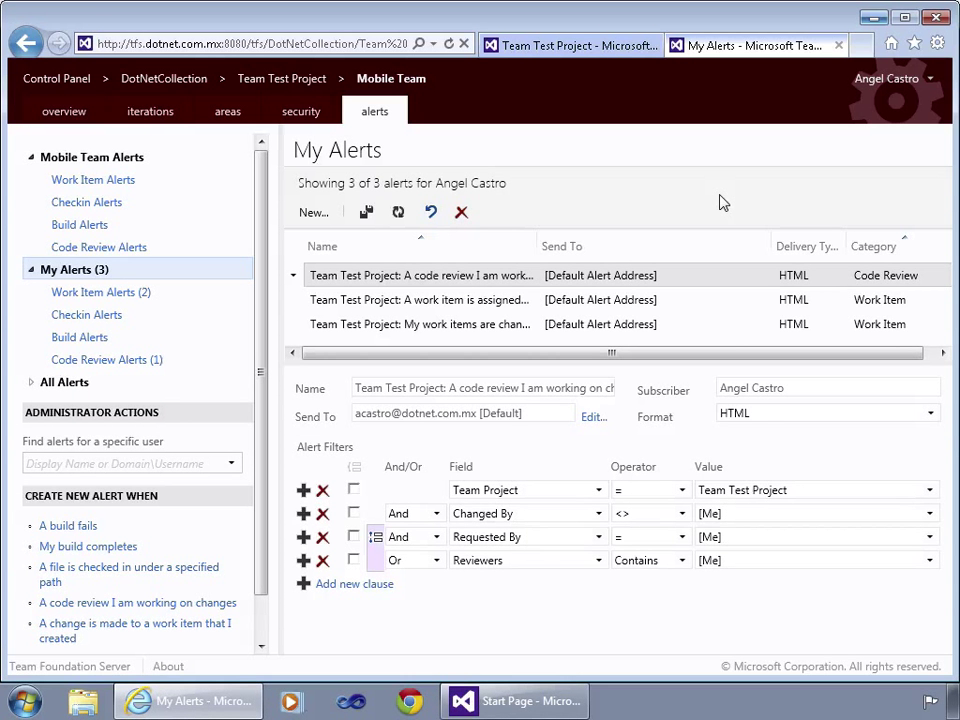
# - Switch to the PowerPoint presentation and review the Product Backlog slides on the sample item table, required content and responsibilities
pyautogui.hotkey('ctrl', 'Left')
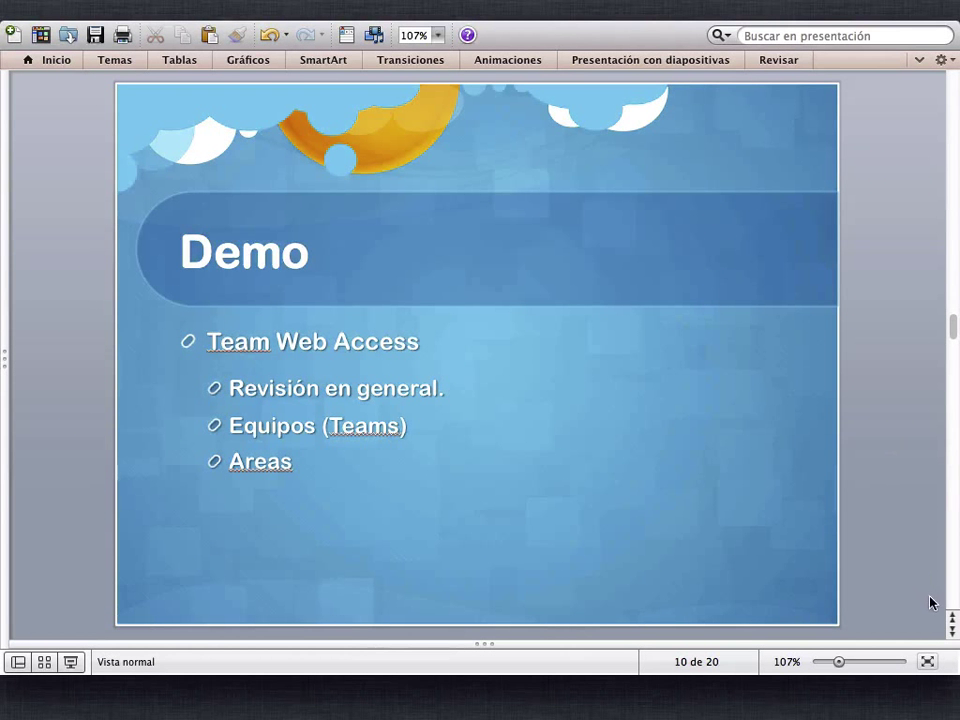
pyautogui.click(952, 632)
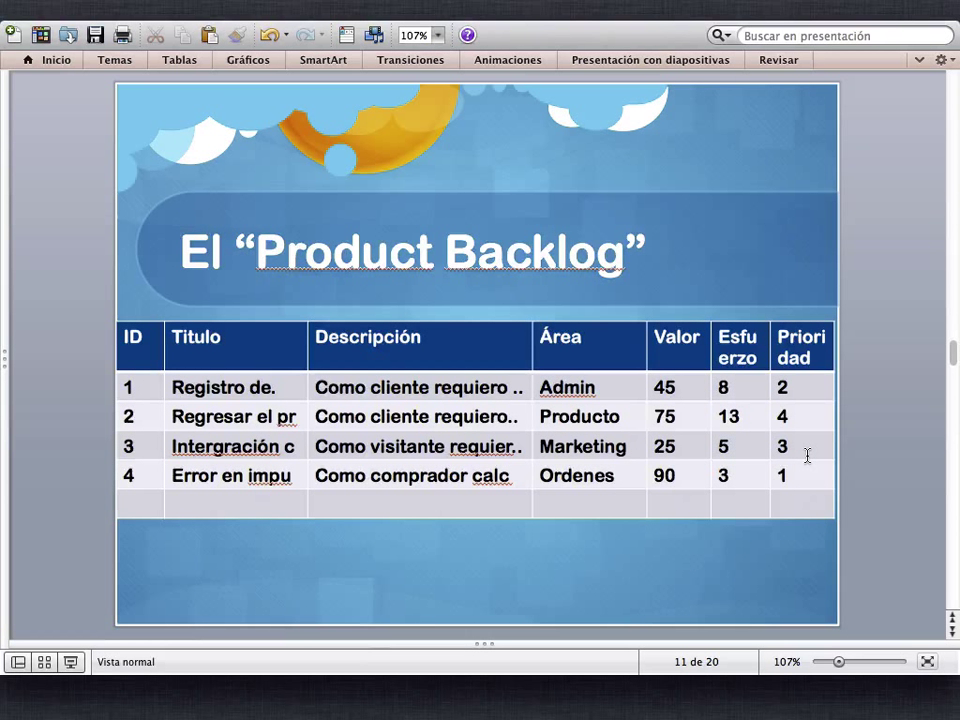
pyautogui.click(953, 637)
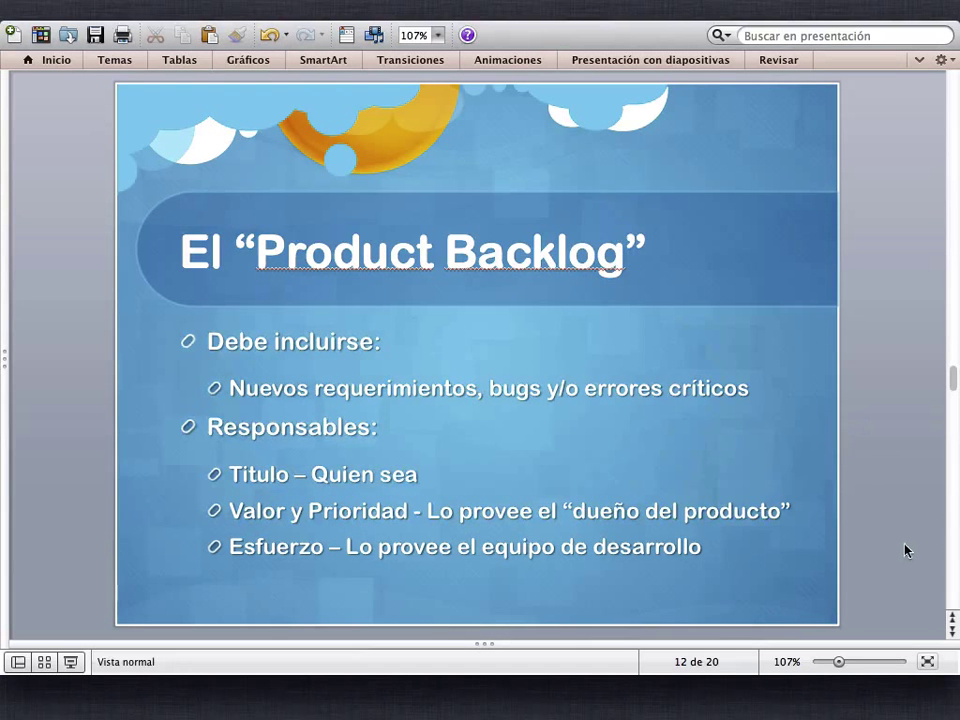
pyautogui.click(952, 620)
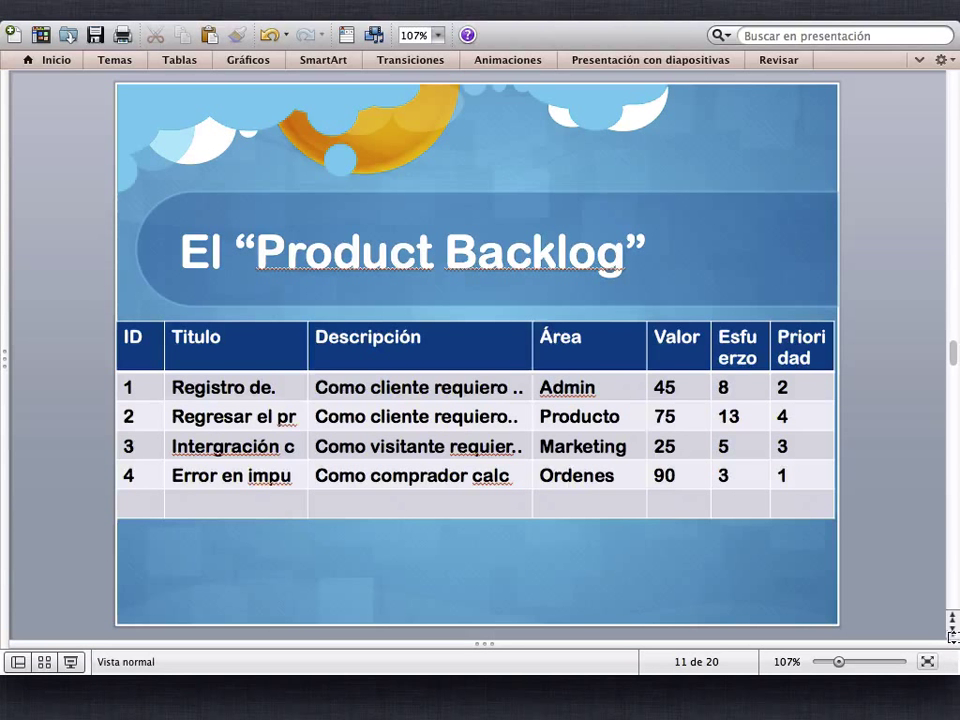
pyautogui.click(952, 626)
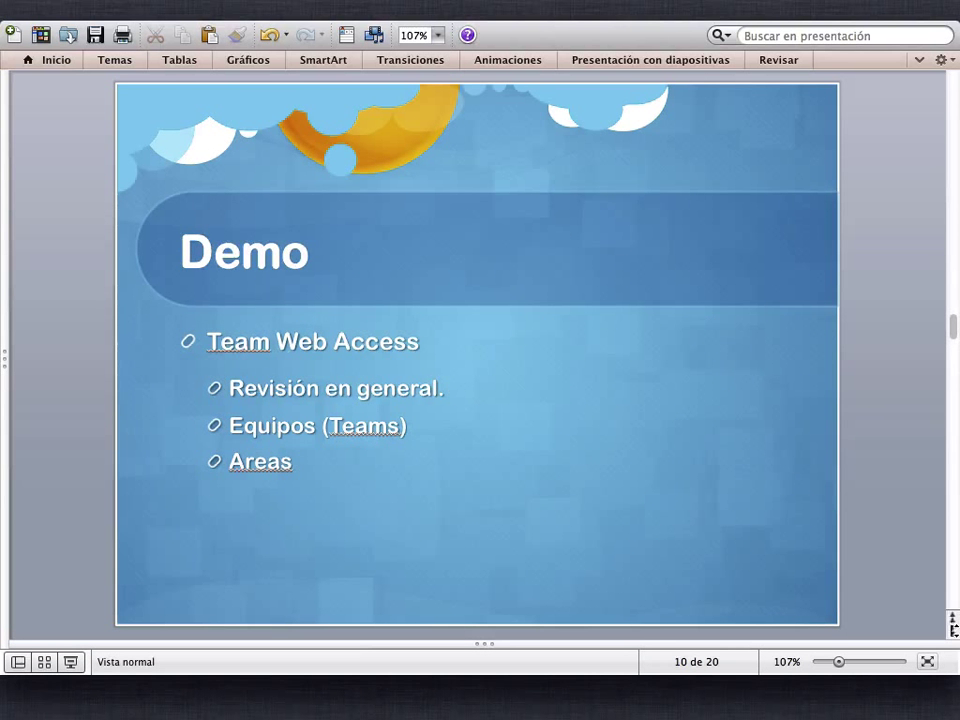
pyautogui.click(952, 632)
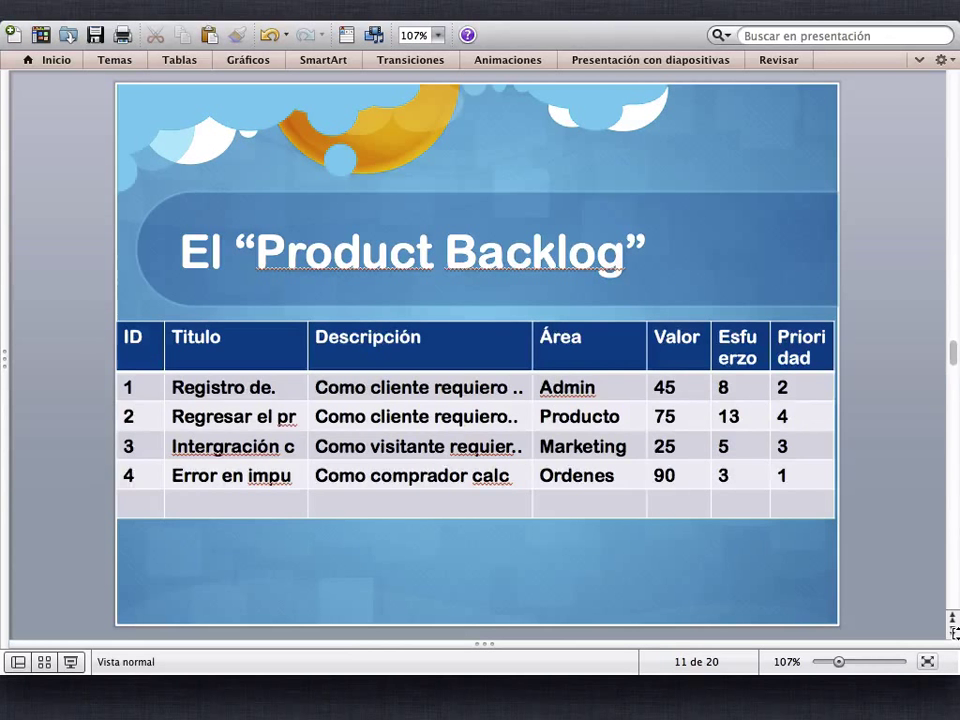
pyautogui.click(954, 632)
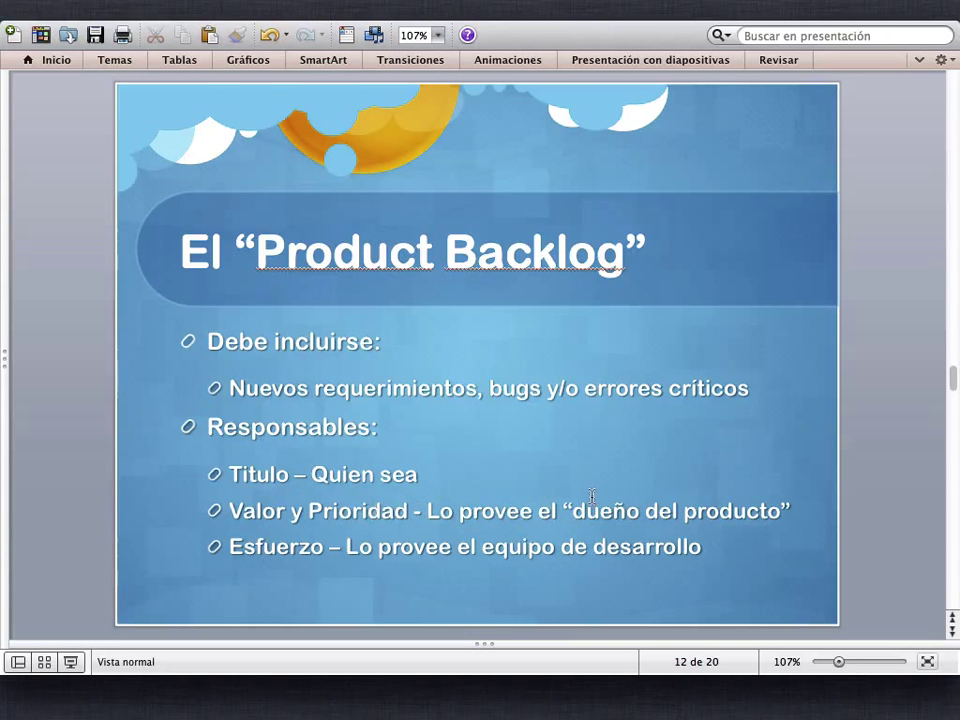
# - Examine the value, effort and priority of the first item in the Product Backlog table slide and advance past the responsibilities slide
pyautogui.click(954, 620)
pyautogui.click(678, 389)
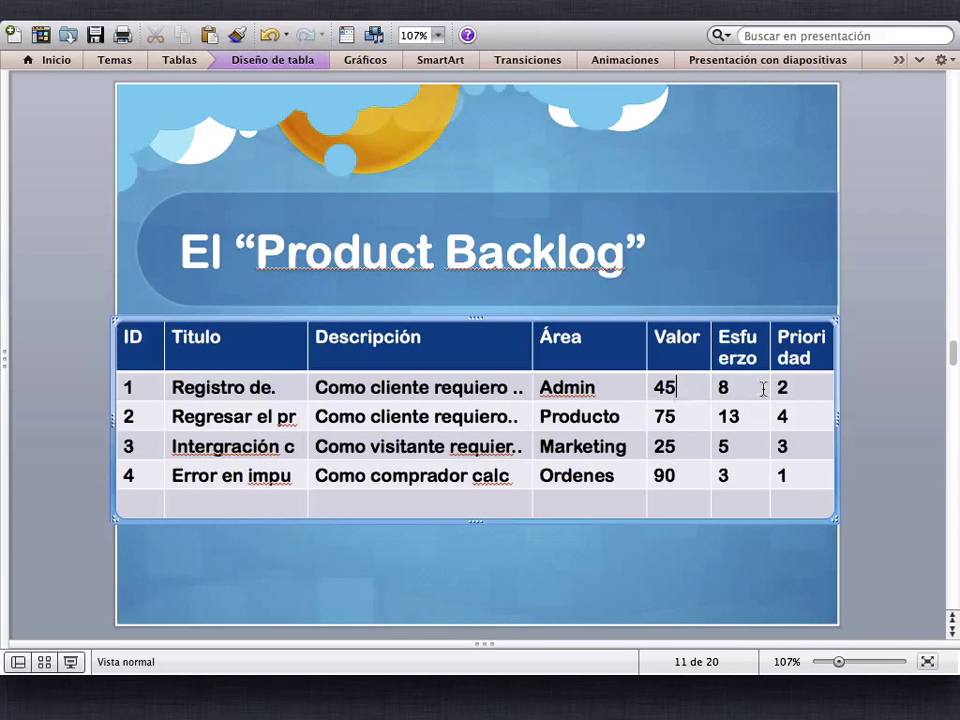
pyautogui.click(806, 385)
pyautogui.click(950, 634)
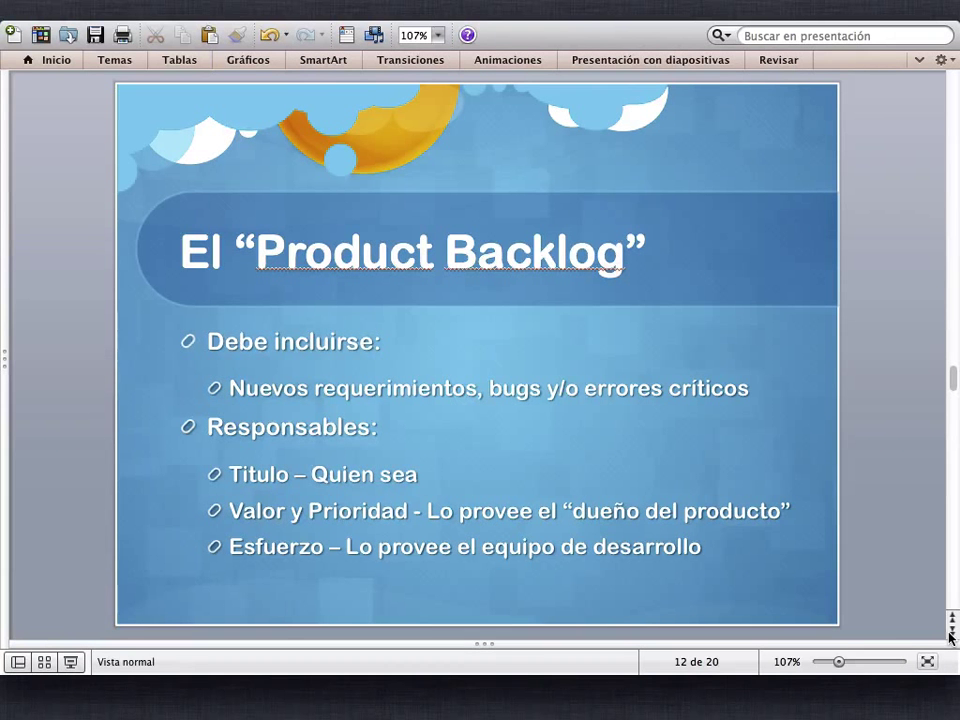
pyautogui.click(952, 619)
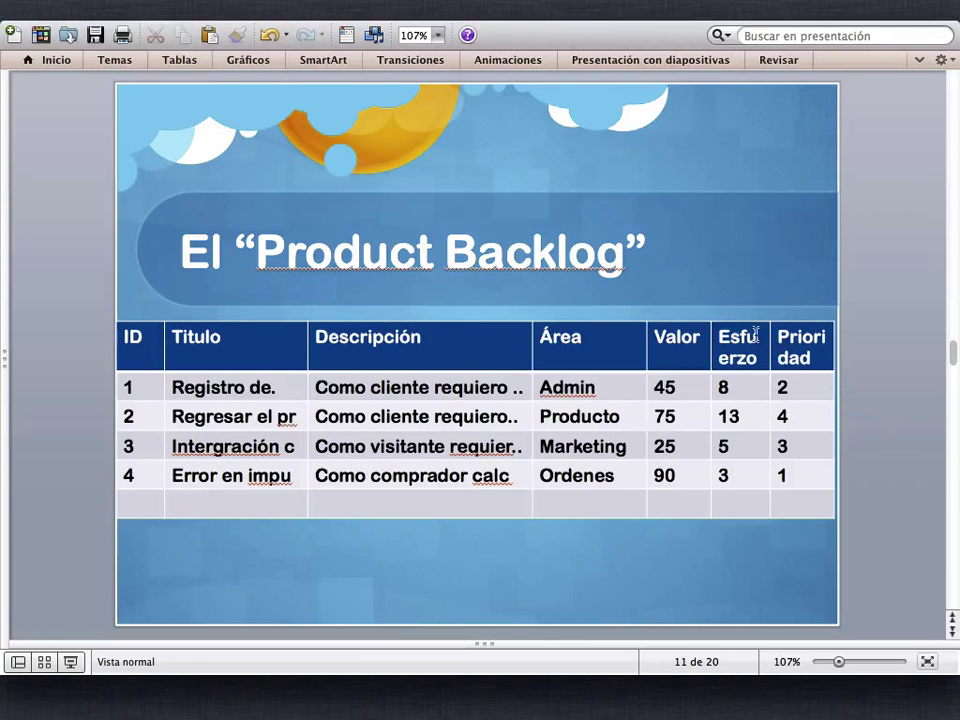
pyautogui.click(727, 388)
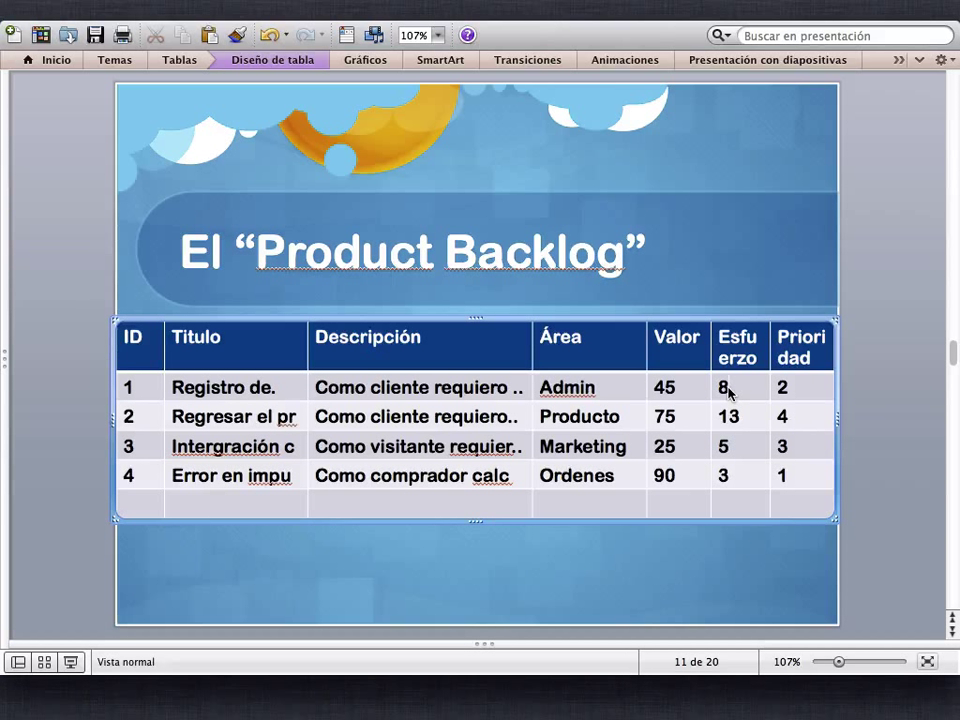
pyautogui.click(705, 388)
pyautogui.click(814, 392)
pyautogui.click(954, 631)
pyautogui.click(954, 631)
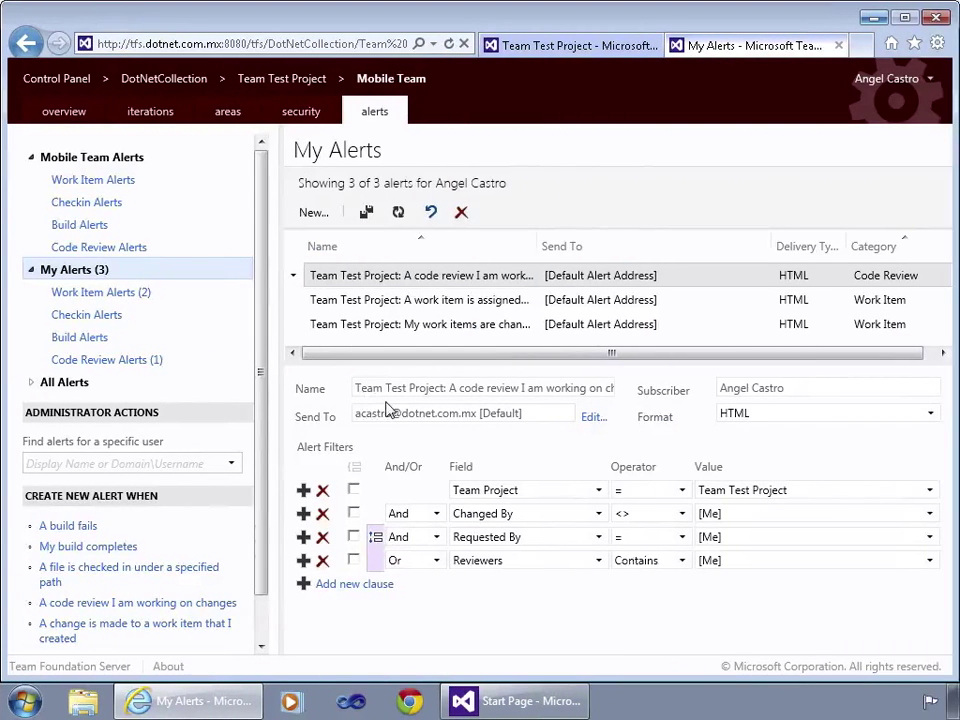
# - Switch to Team Test Project in Team Web Access and review its product backlog, Sprint 2 contents and assigned work items
pyautogui.click(600, 44)
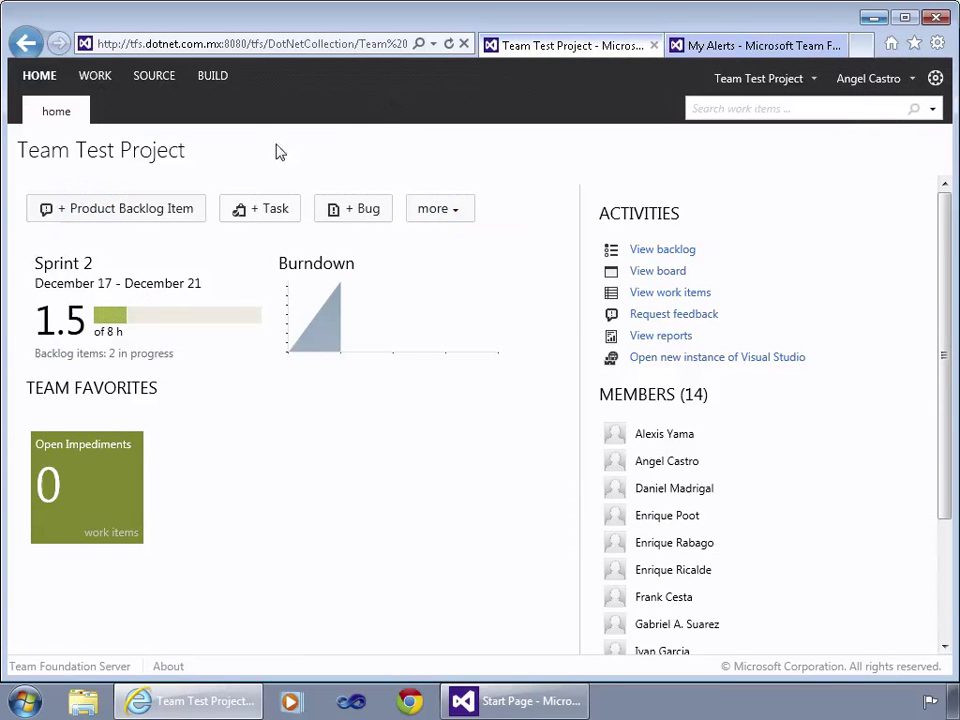
pyautogui.click(97, 80)
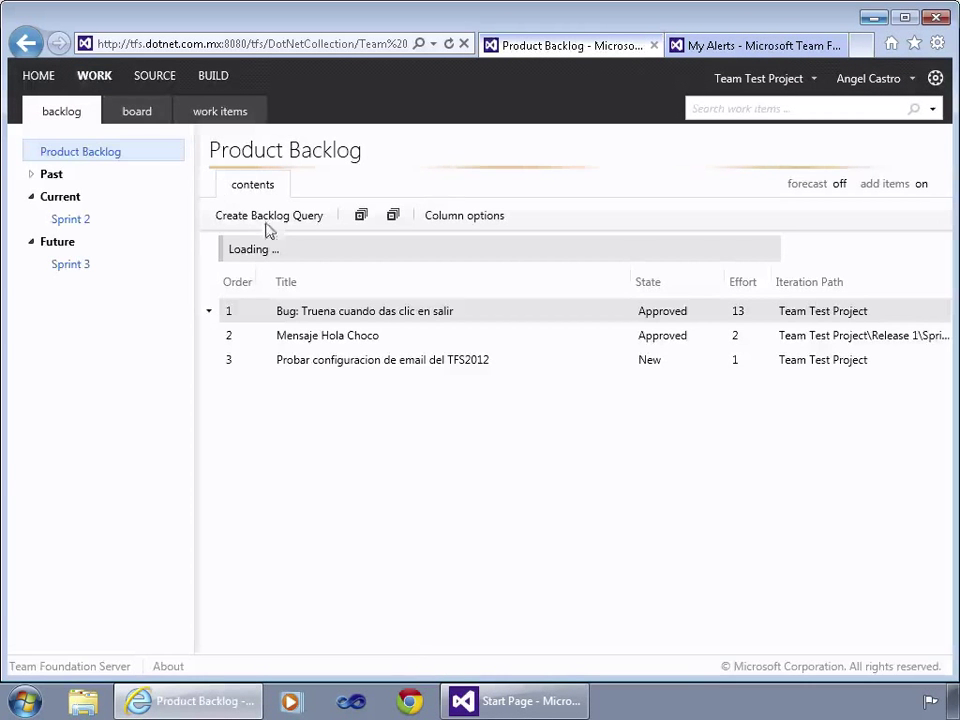
pyautogui.click(79, 215)
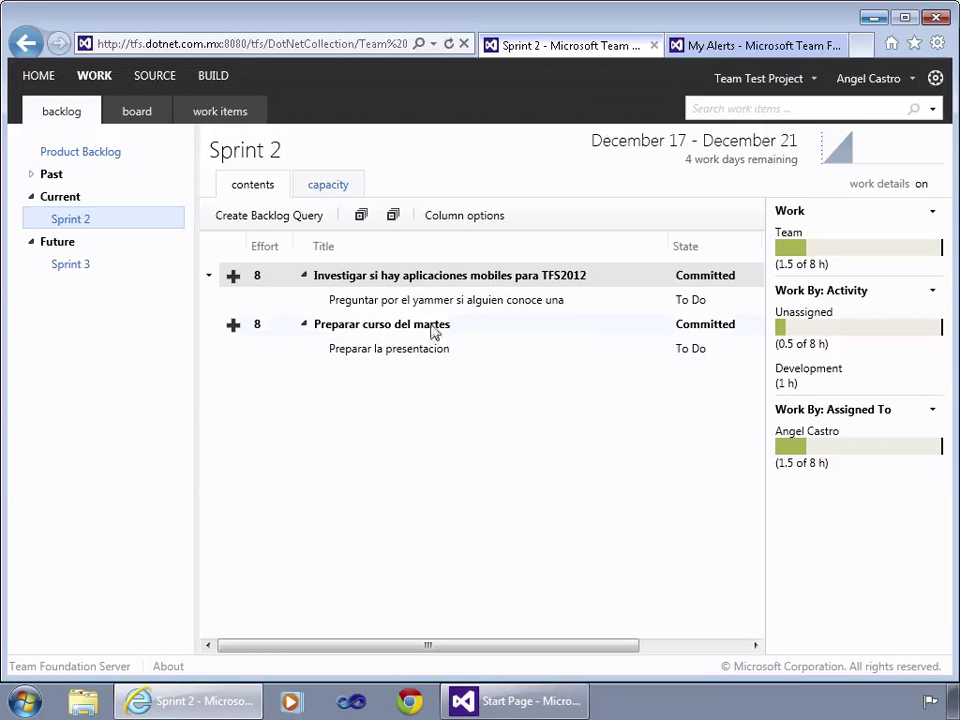
pyautogui.click(243, 121)
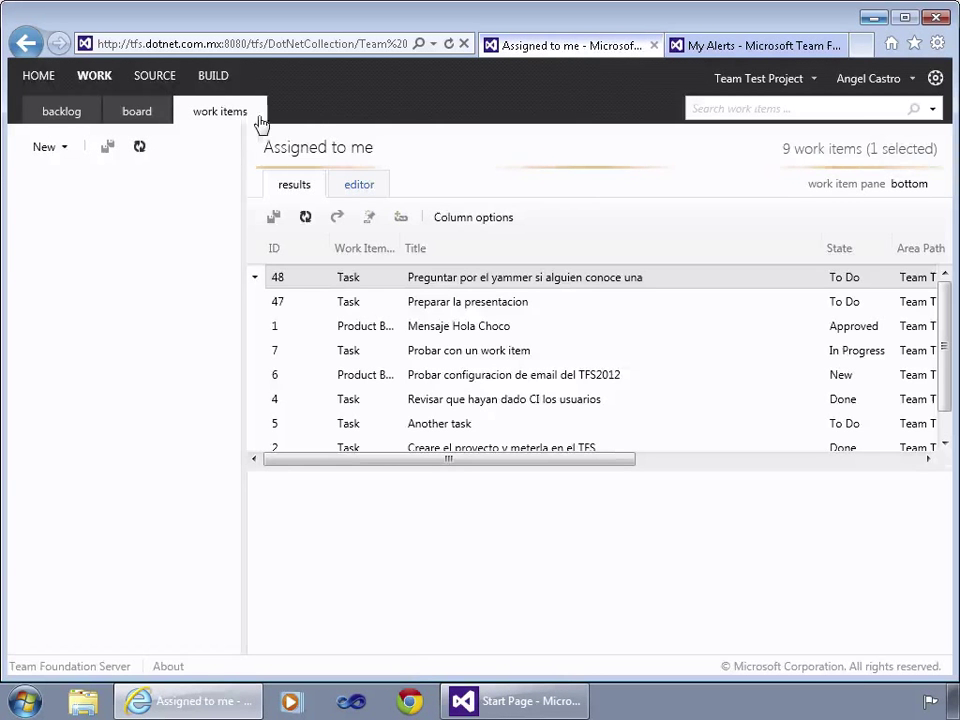
# - Open the Sprint 2 backlog from the project home page, return home, and check the additional item creation options
pyautogui.click(37, 78)
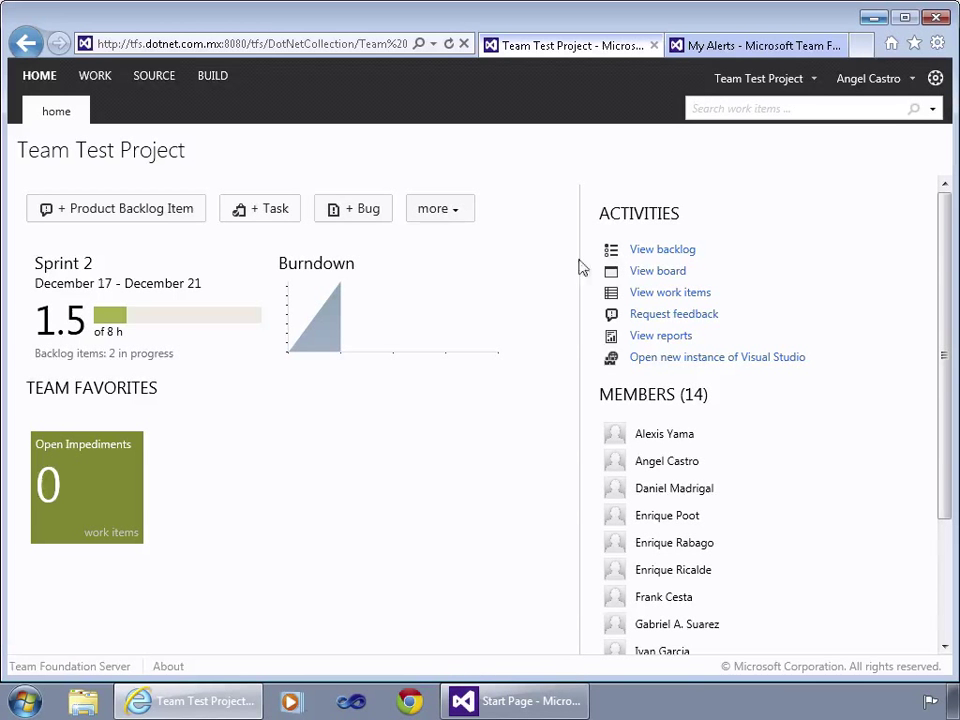
pyautogui.click(66, 337)
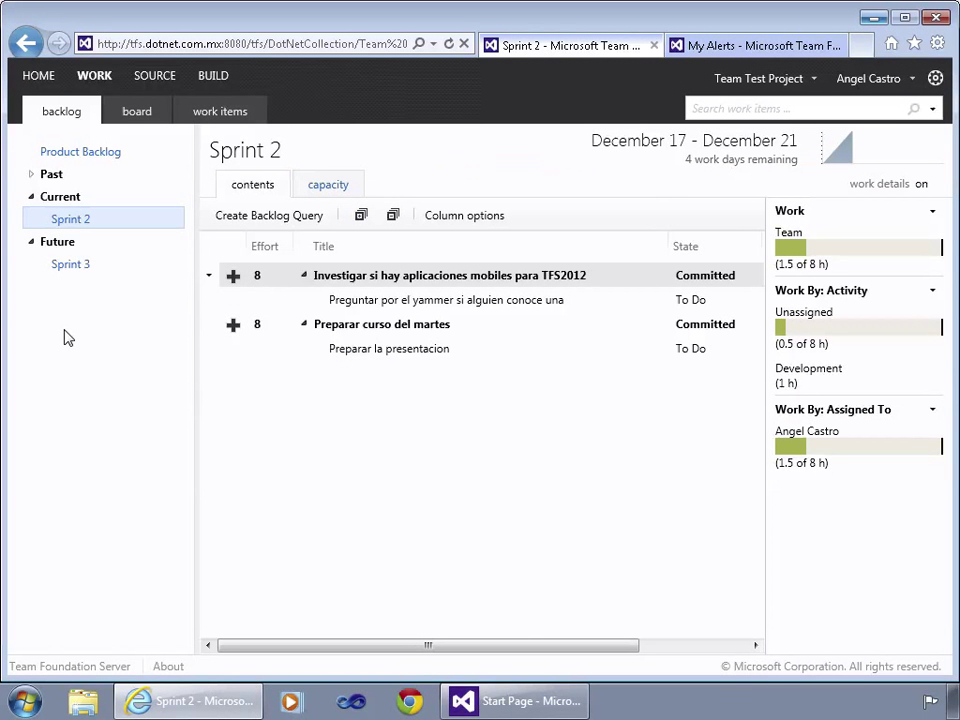
pyautogui.click(80, 217)
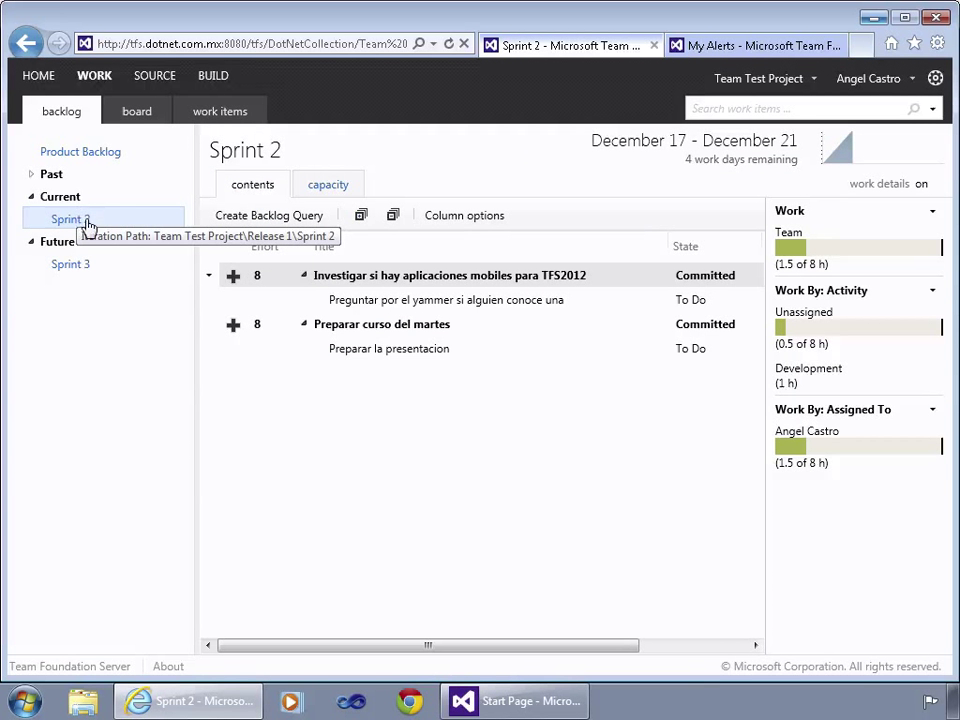
pyautogui.click(45, 83)
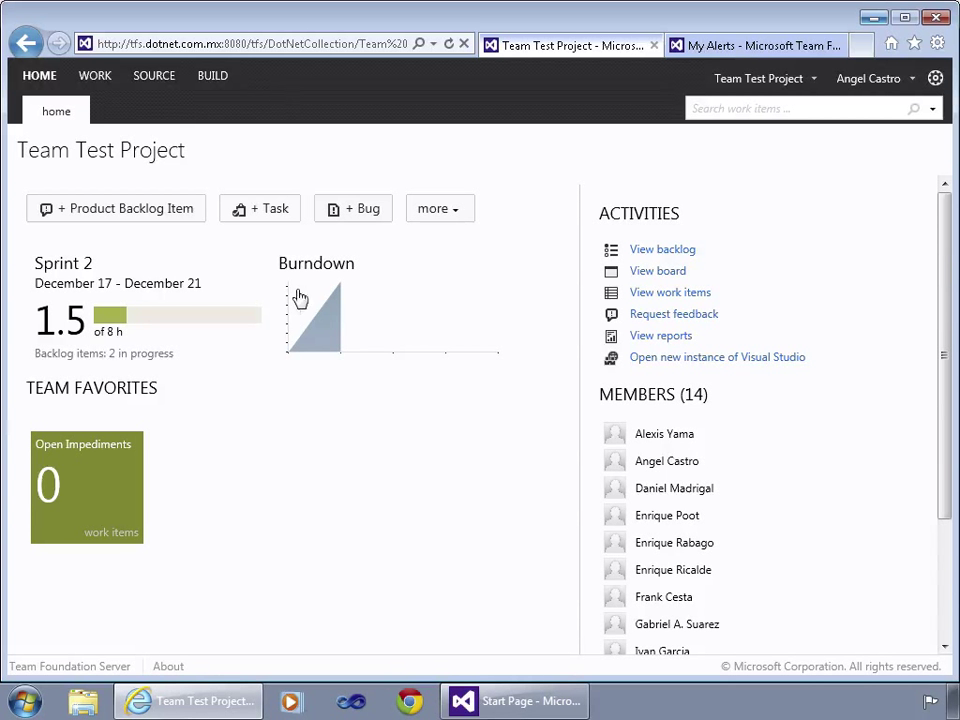
pyautogui.click(469, 212)
# - Compare Team Explorer's home in Visual Studio with the Team Web Access home page and check the project's team switcher
pyautogui.hotkey('alt', 'Tab')
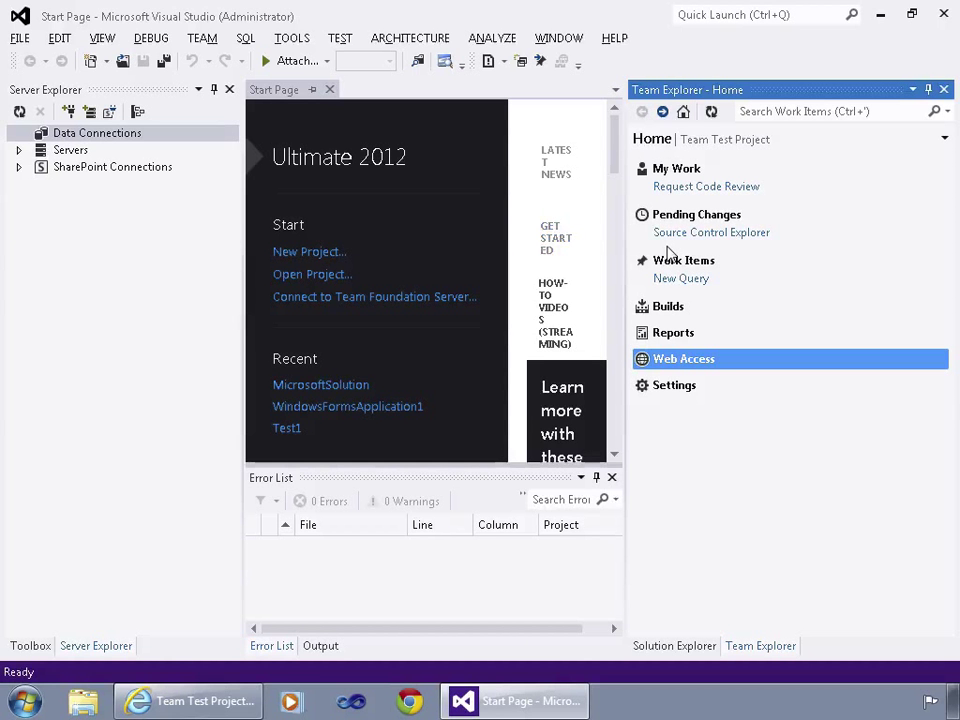
pyautogui.hotkey('alt', 'Tab')
pyautogui.hotkey('alt', 'Tab')
pyautogui.hotkey('alt', 'Tab')
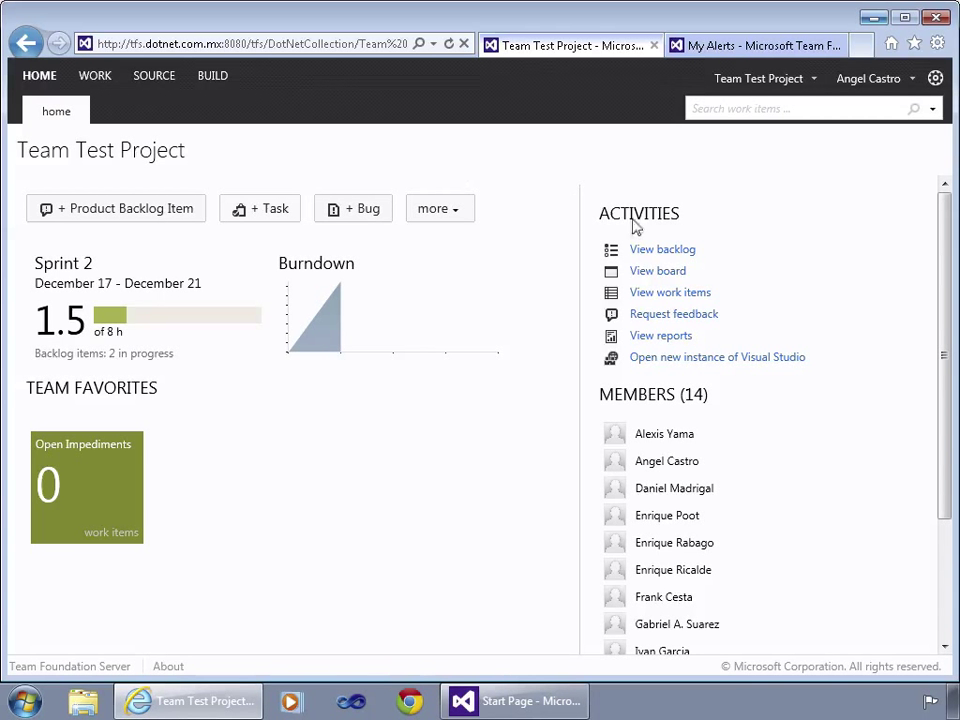
pyautogui.click(810, 82)
pyautogui.click(810, 84)
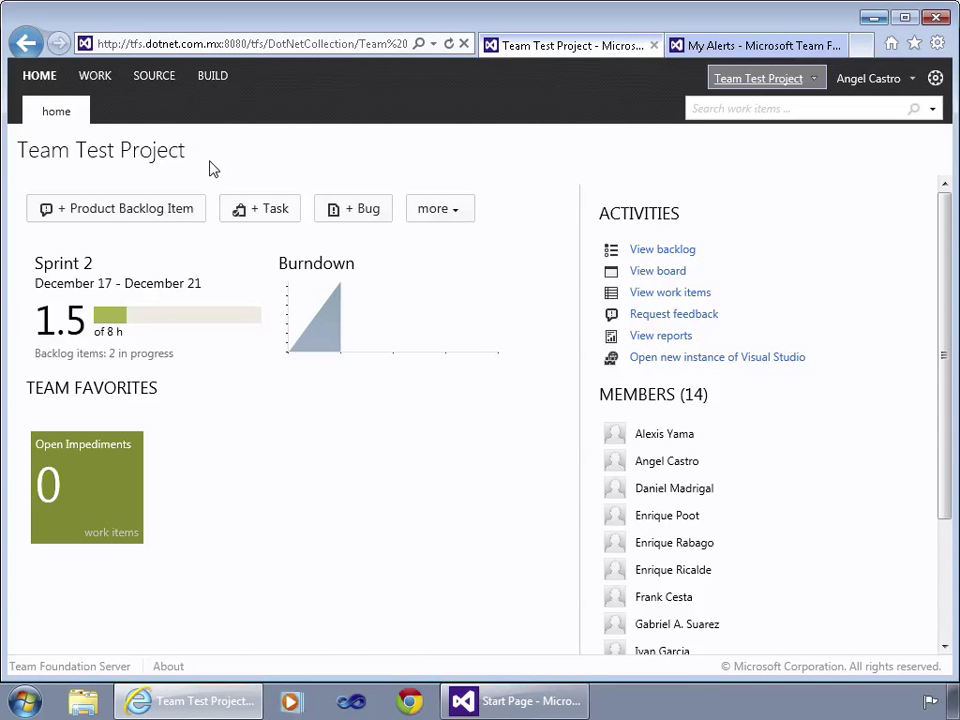
# - Glance at Visual Studio's Team Explorer home, return to Team Web Access and view the project's product backlog
pyautogui.hotkey('alt', 'Tab')
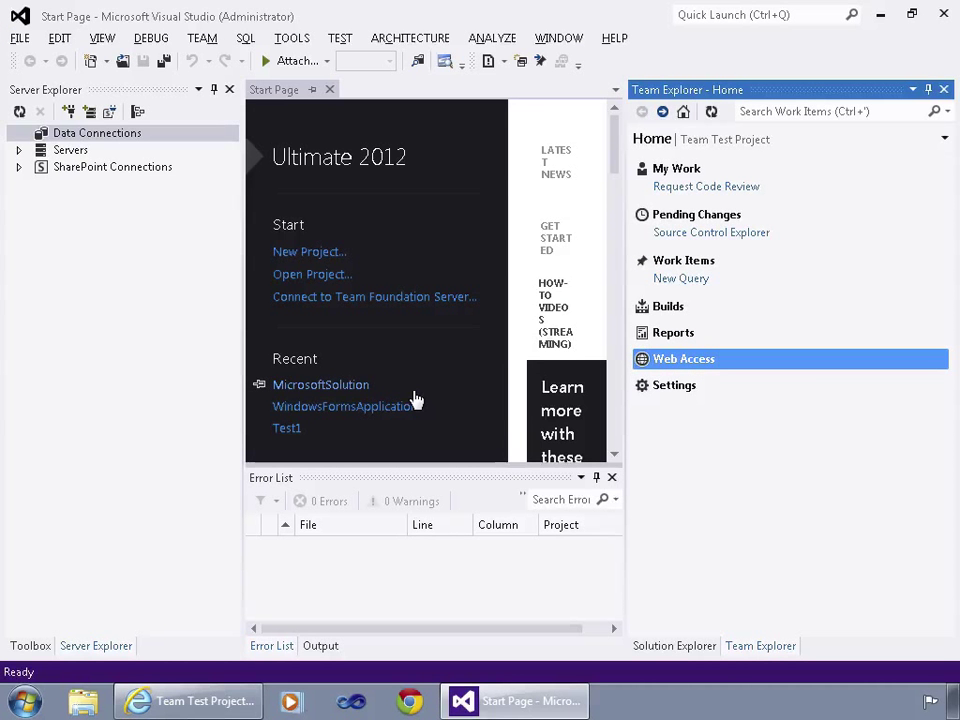
pyautogui.hotkey('alt', 'Tab')
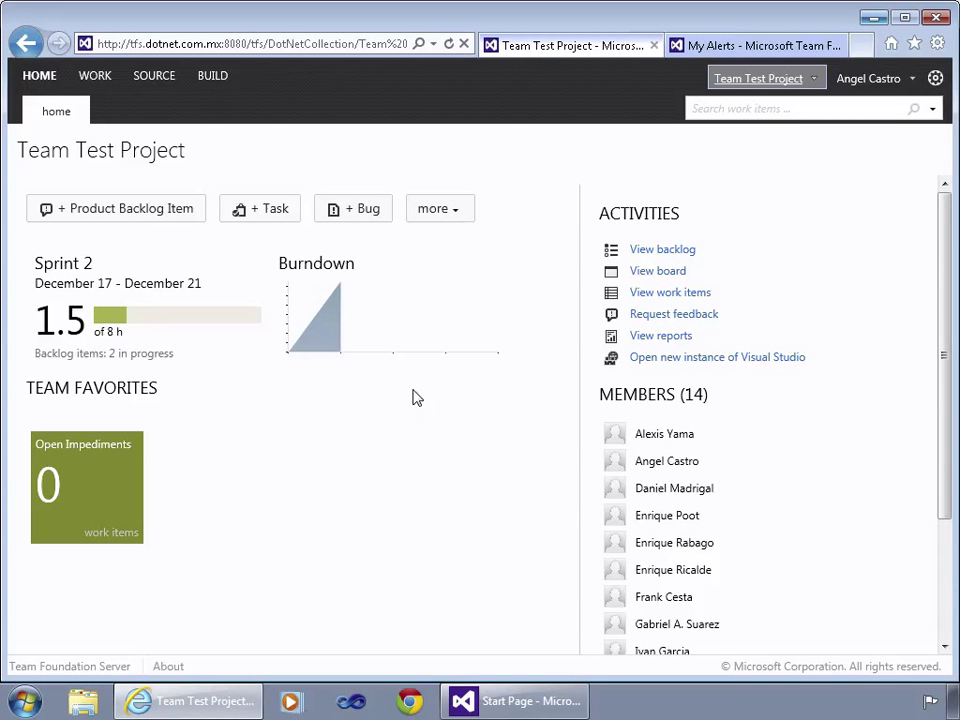
pyautogui.click(104, 79)
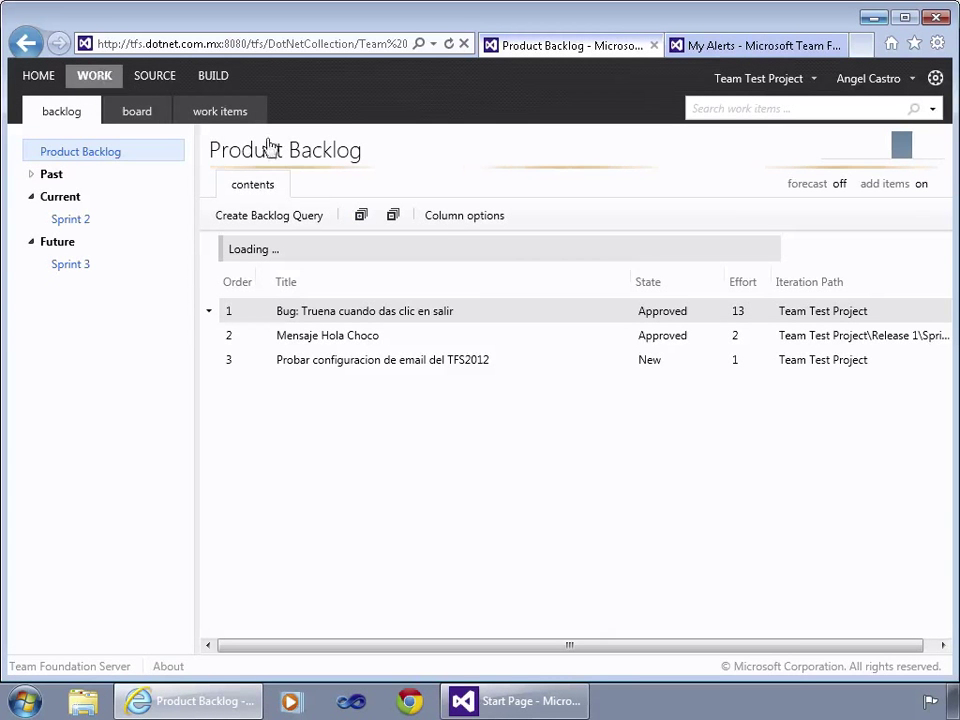
# - Try to open the Work Item Iterations settings of the team project from Visual Studio, and return to Team Web Access
pyautogui.hotkey('alt', 'Tab')
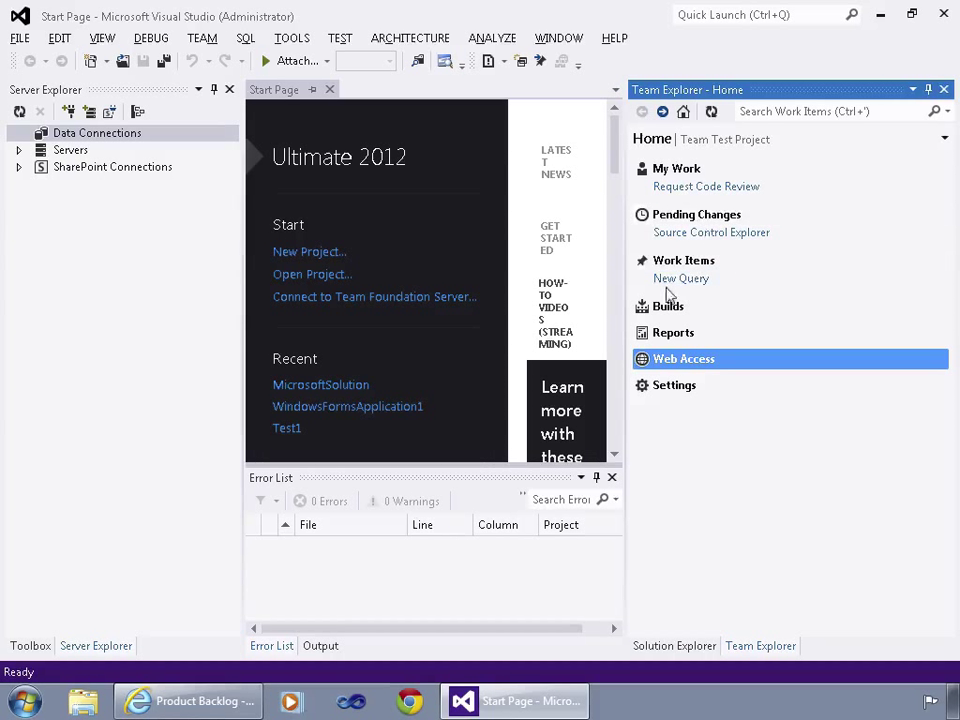
pyautogui.click(201, 40)
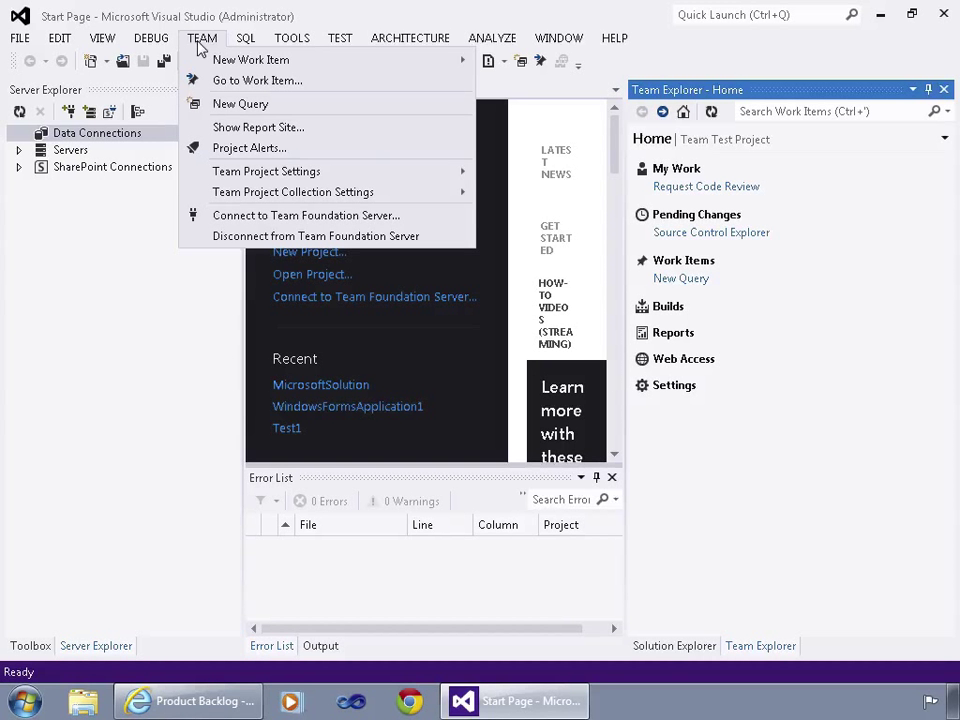
pyautogui.moveTo(339, 176)
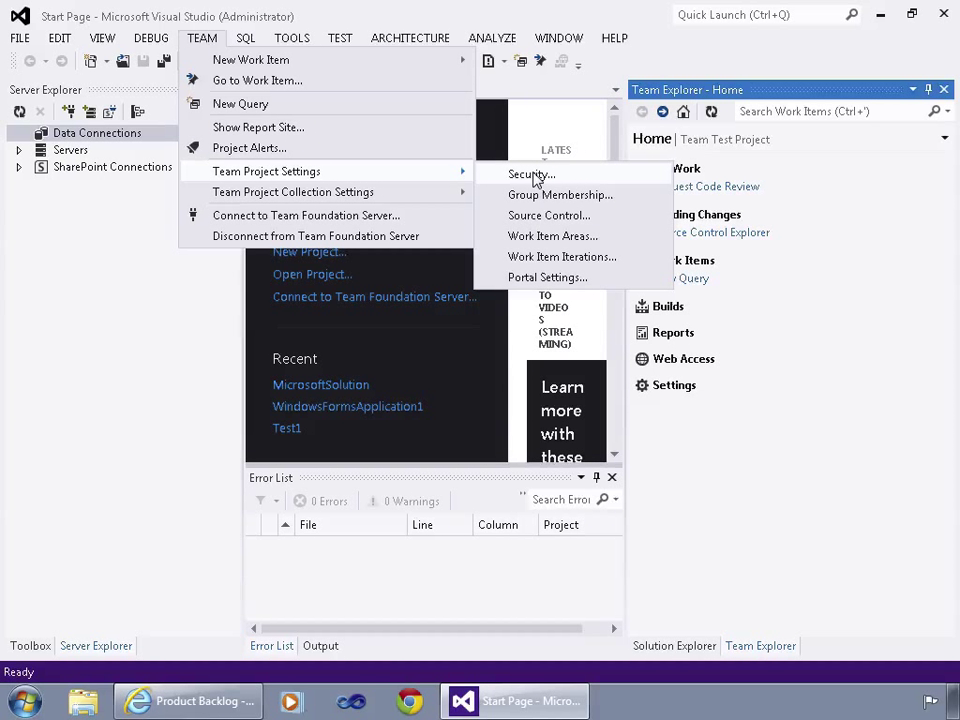
pyautogui.click(615, 258)
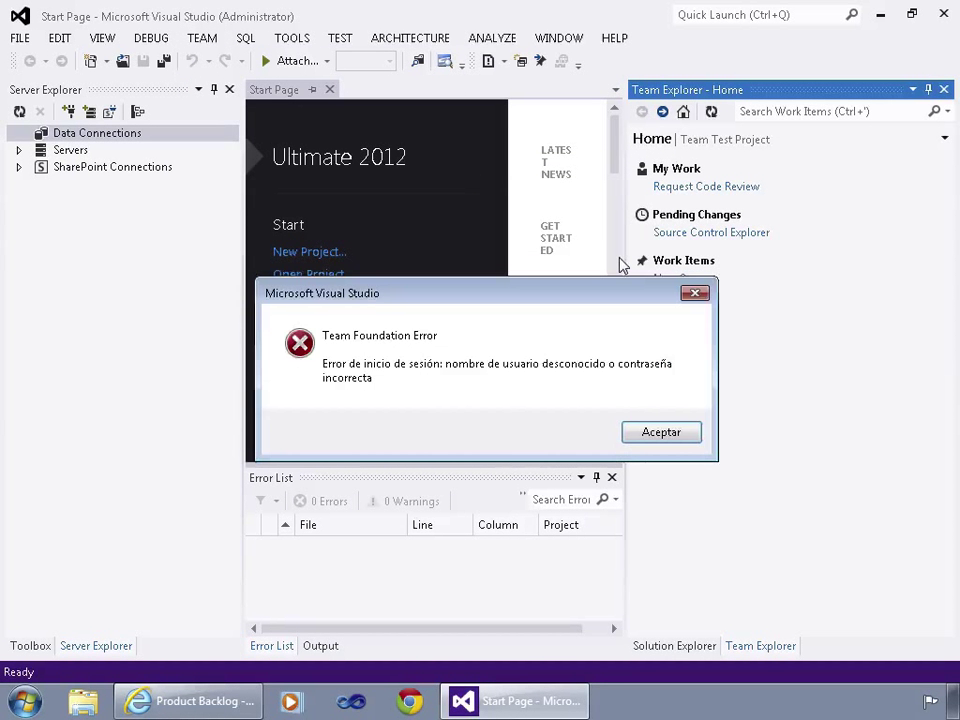
pyautogui.click(630, 430)
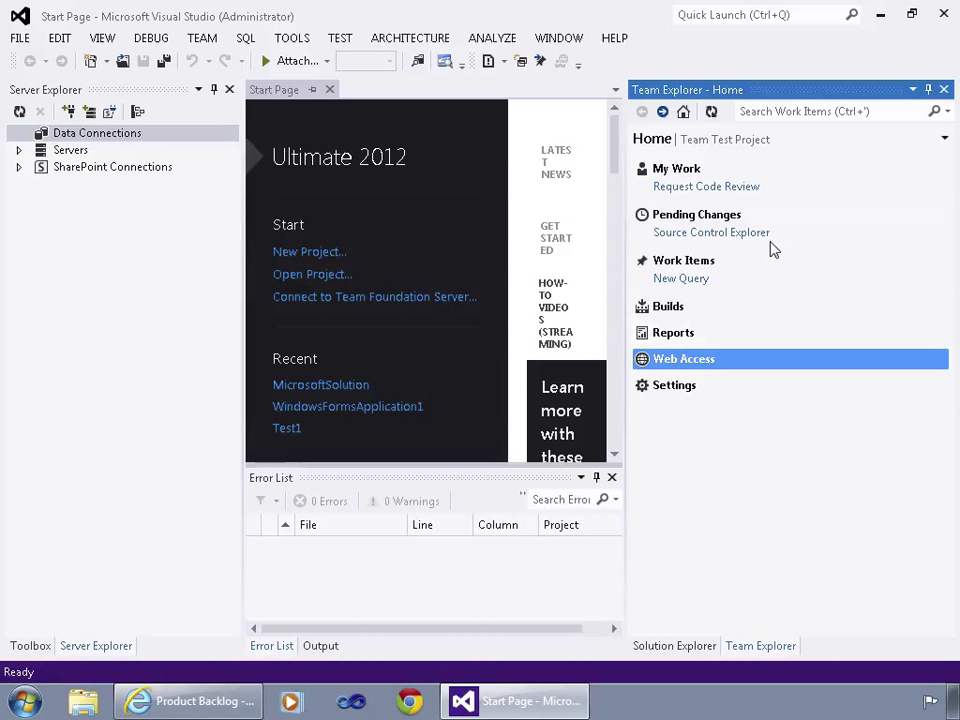
pyautogui.hotkey('alt', 'Tab')
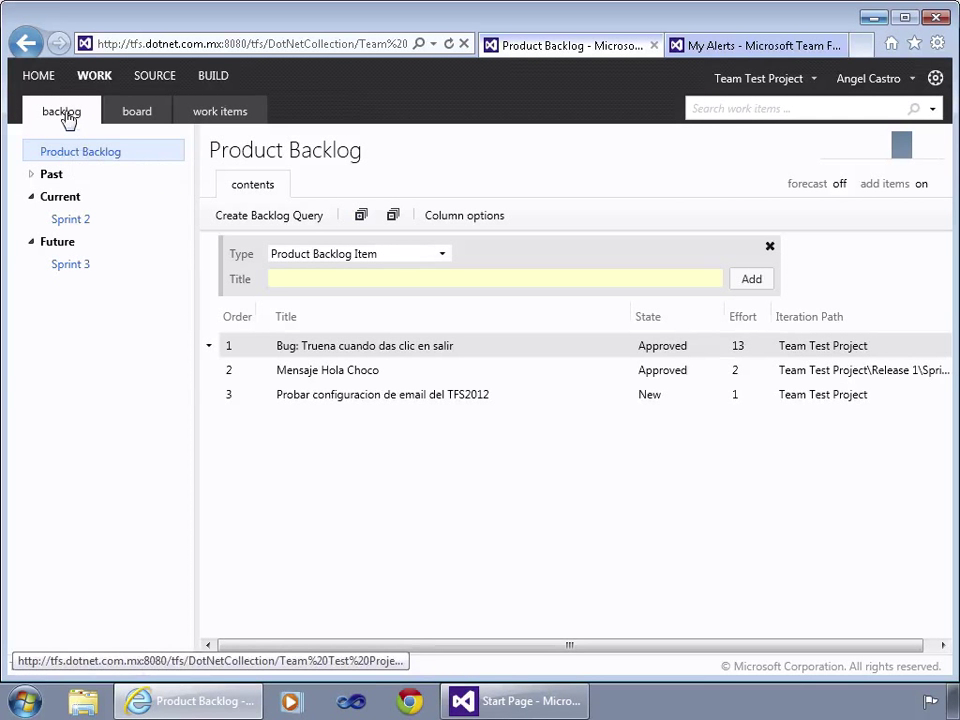
# - View the project's work items from its home page and expand My Queries, Shared Queries and Current Sprint
pyautogui.click(46, 87)
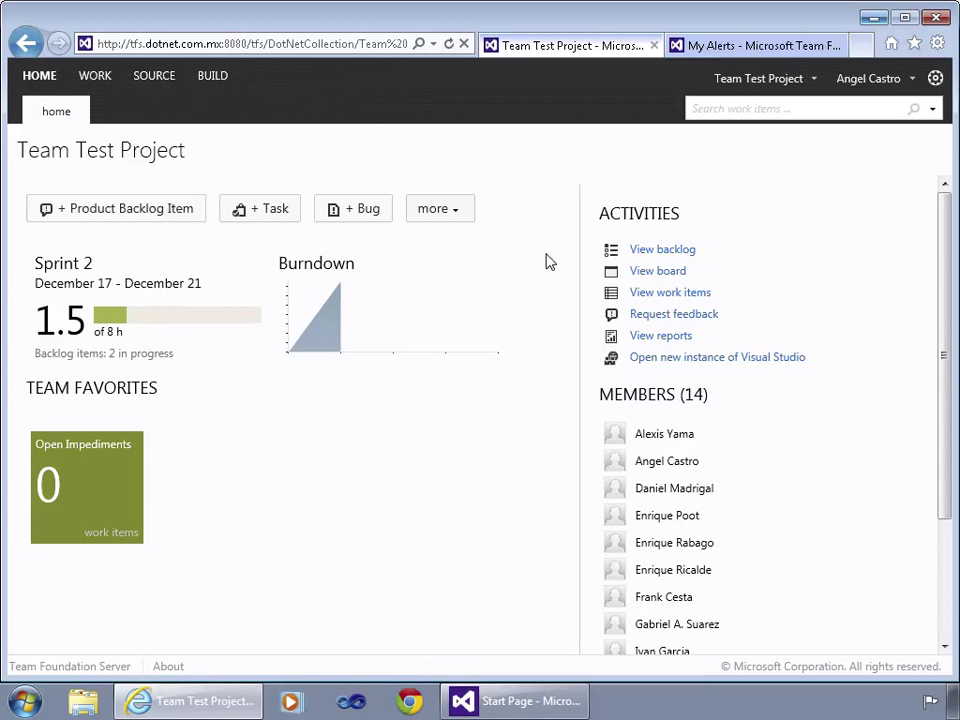
pyautogui.click(650, 292)
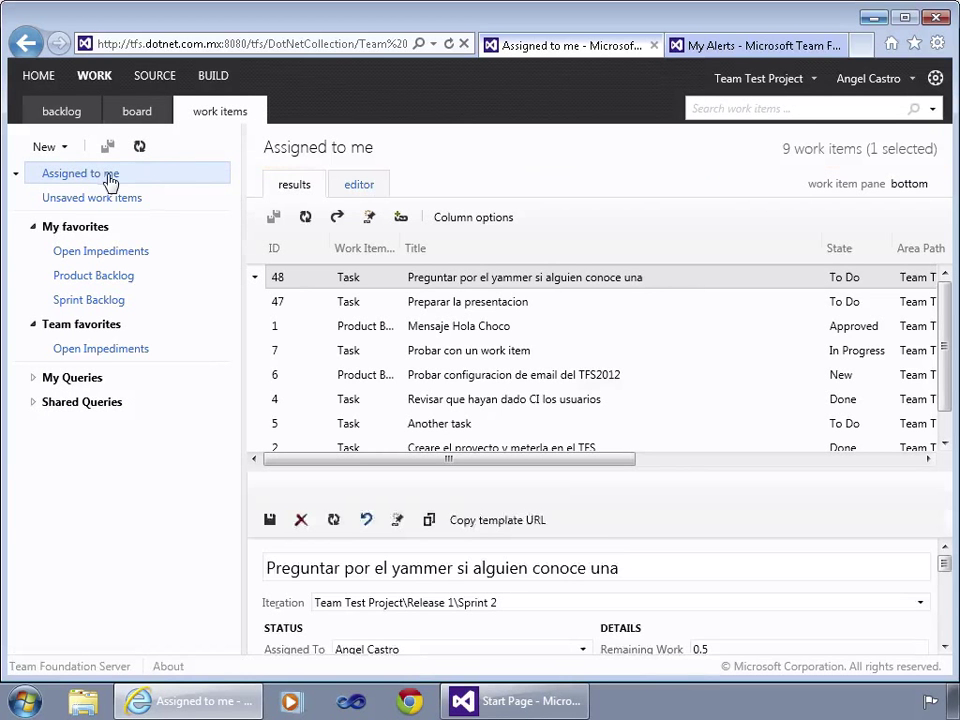
pyautogui.click(33, 379)
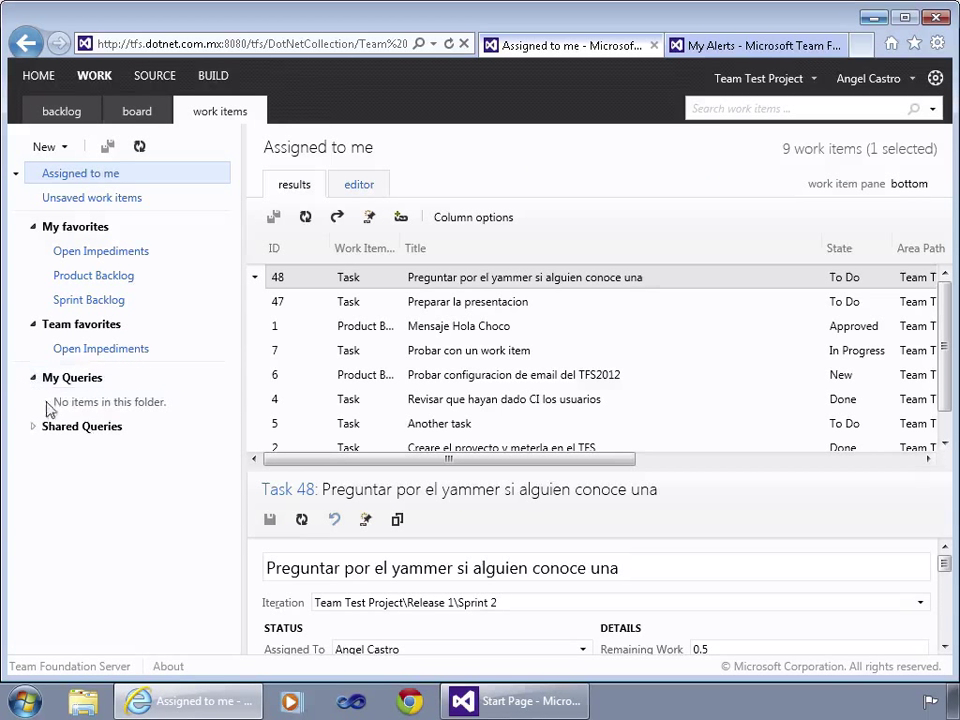
pyautogui.click(33, 426)
pyautogui.click(44, 451)
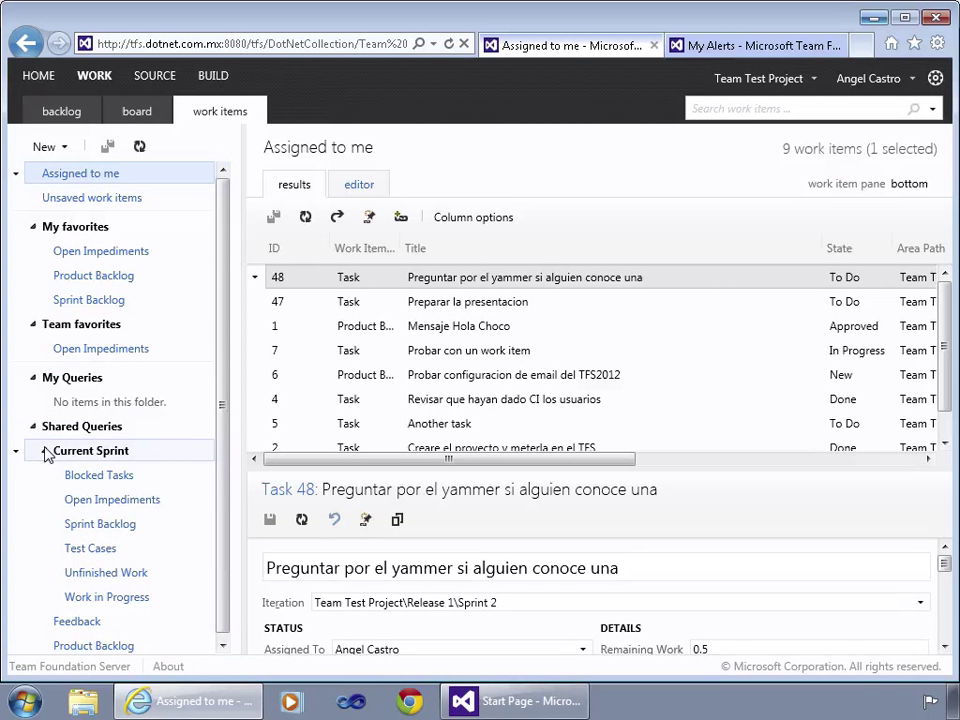
# - Run the shared Sprint Backlog query and open its task "Preguntar por el yammer si alguien conoce una"
pyautogui.click(120, 526)
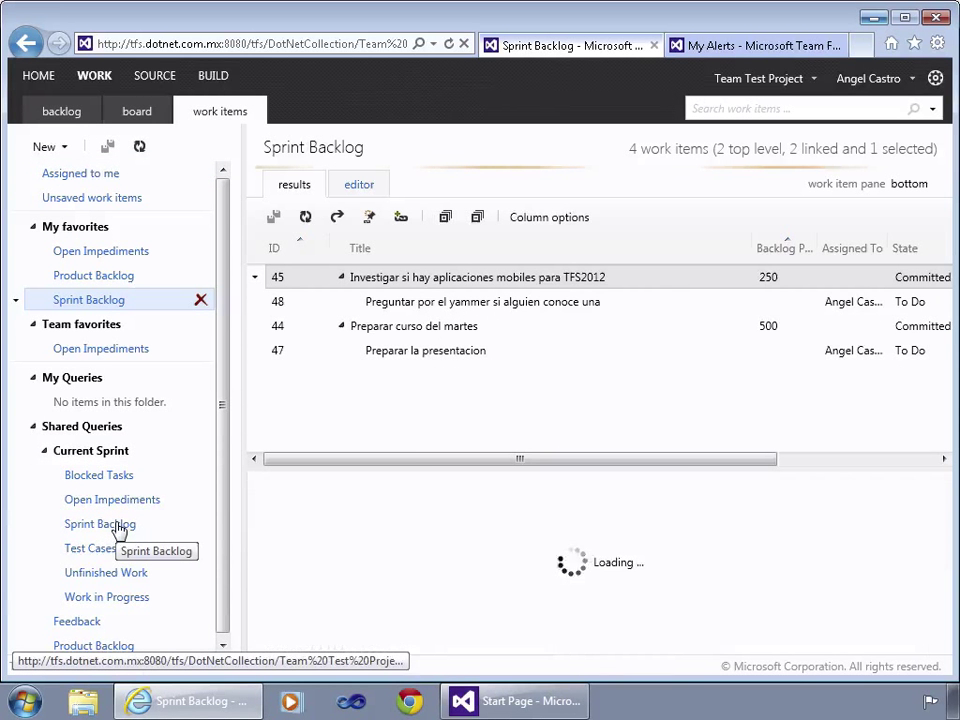
pyautogui.click(478, 304)
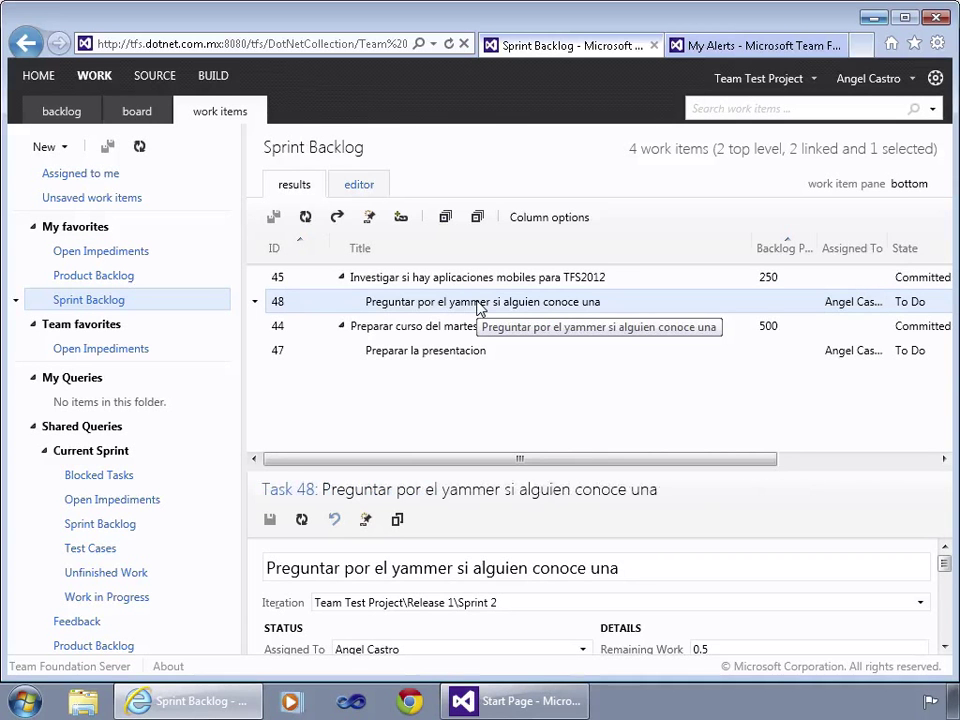
pyautogui.doubleClick(420, 303)
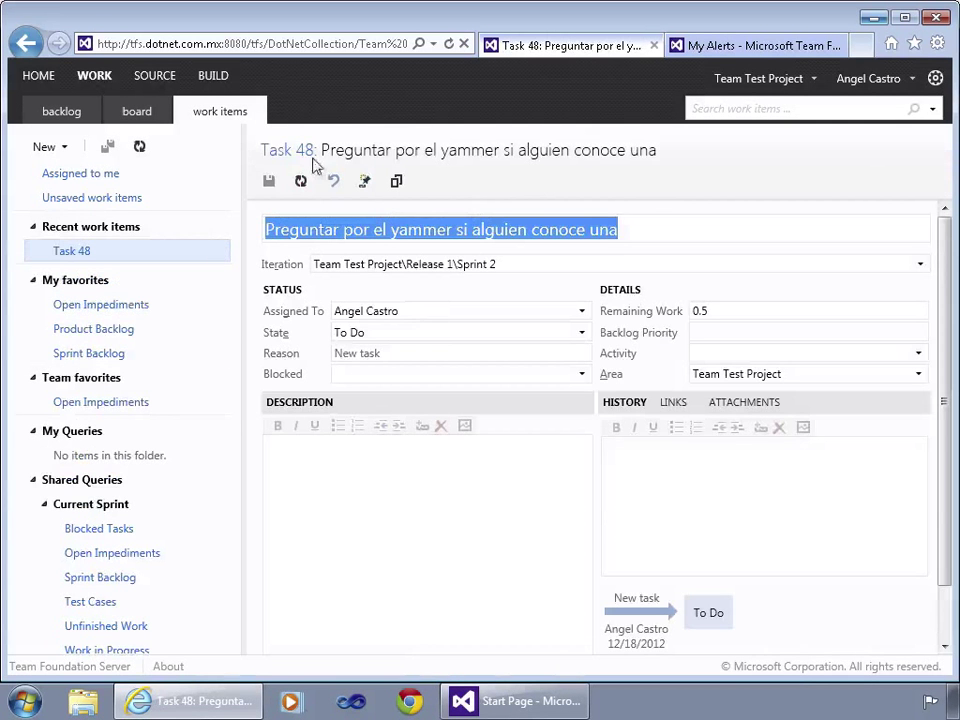
# - Return to the project home page, view the backlog and add a Product Backlog Item titled "Cambiar pagina web de DotNet."
pyautogui.click(53, 117)
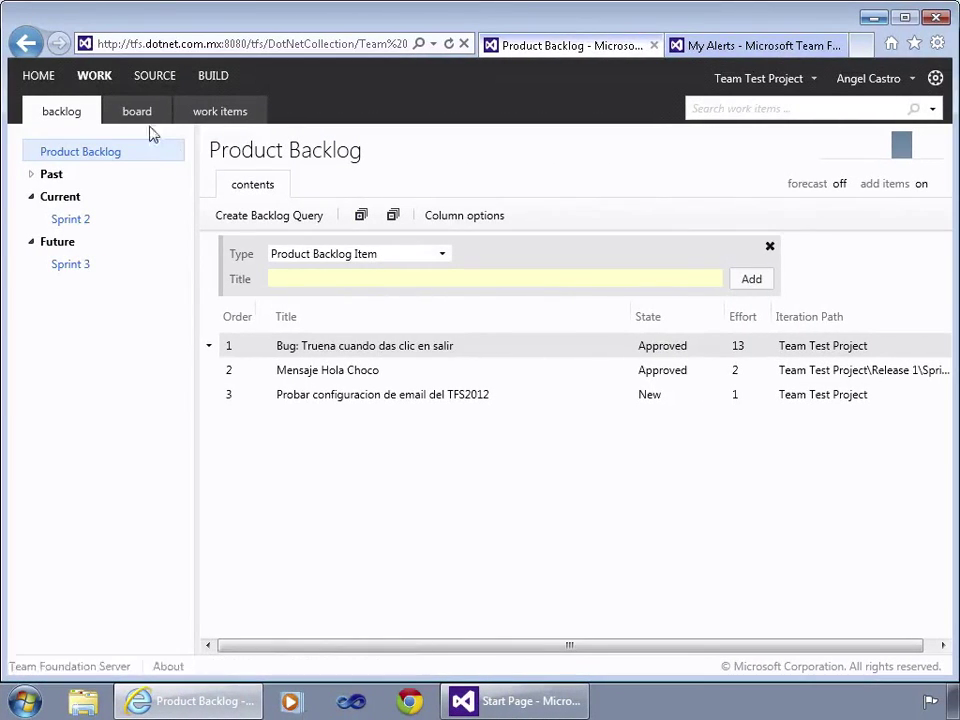
pyautogui.click(36, 77)
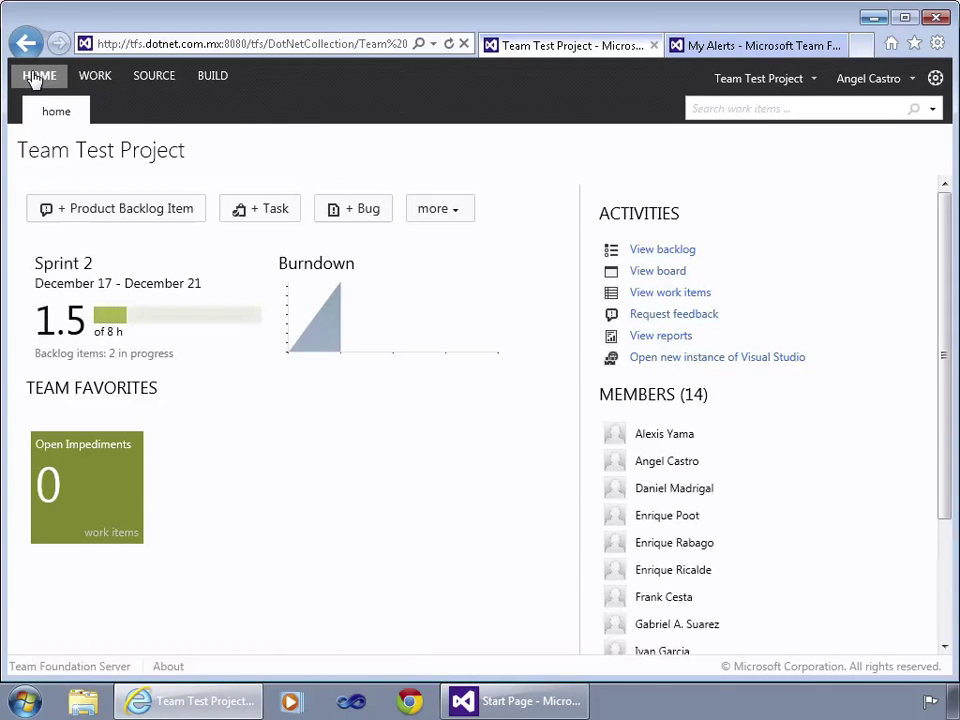
pyautogui.click(661, 251)
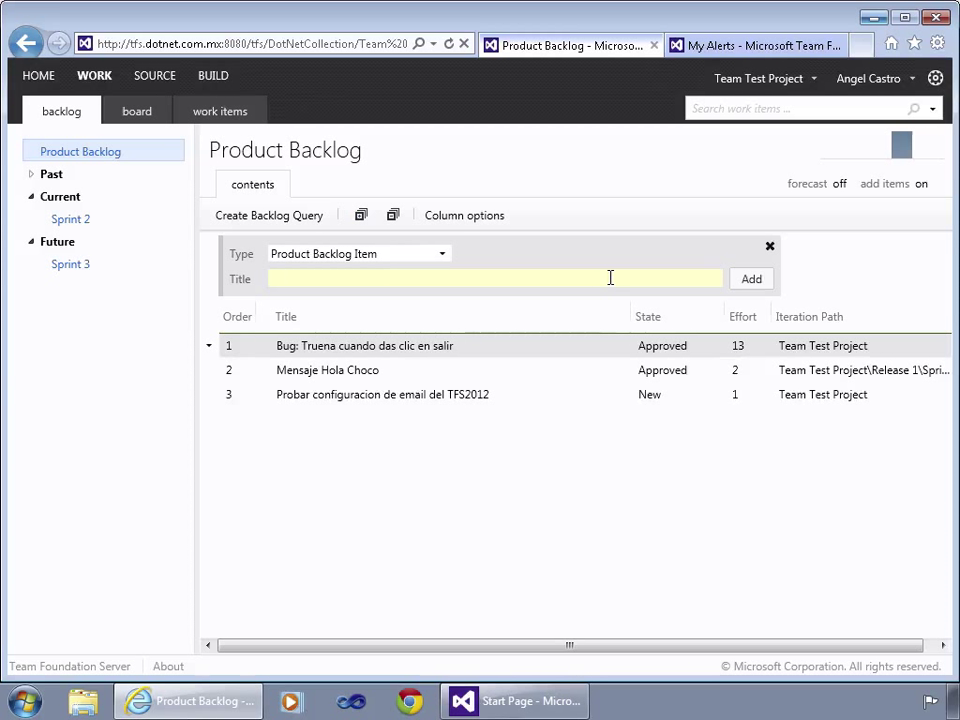
pyautogui.write('iar pag')
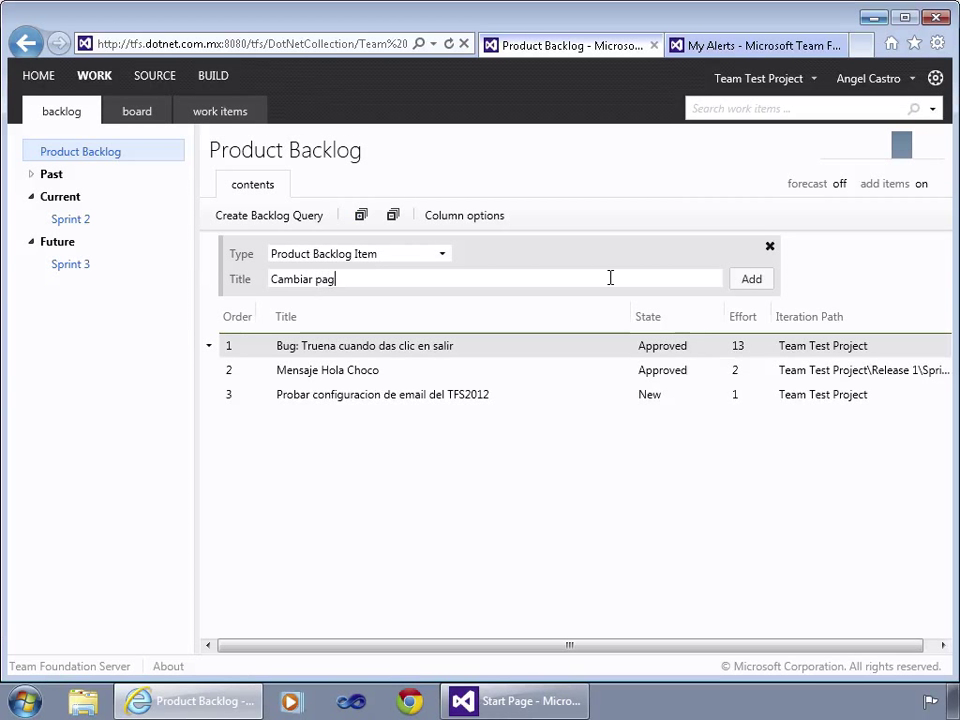
pyautogui.write('ina web de DotNet')
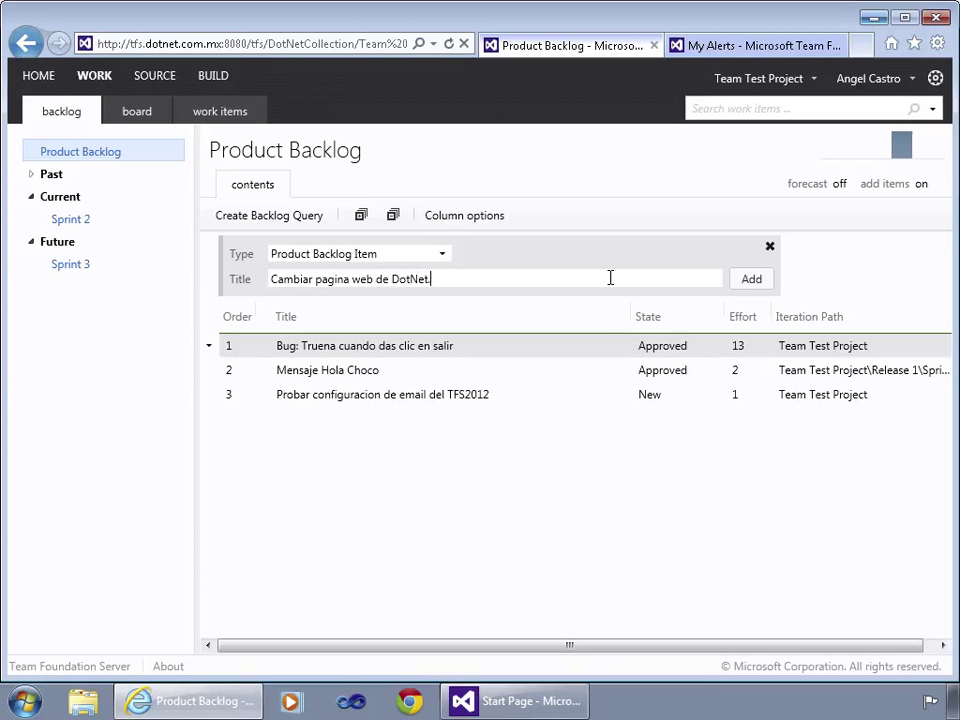
pyautogui.click(748, 279)
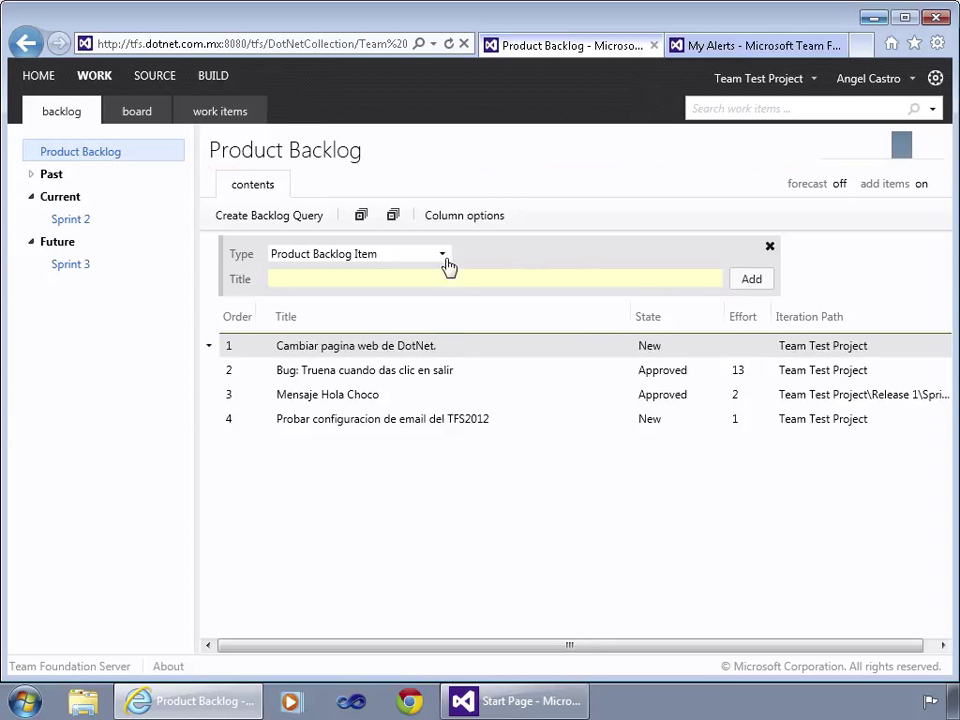
# - Open the new backlog item and examine its title, iteration, assignee, reason, effort, area and backlog priority fields
pyautogui.doubleClick(404, 347)
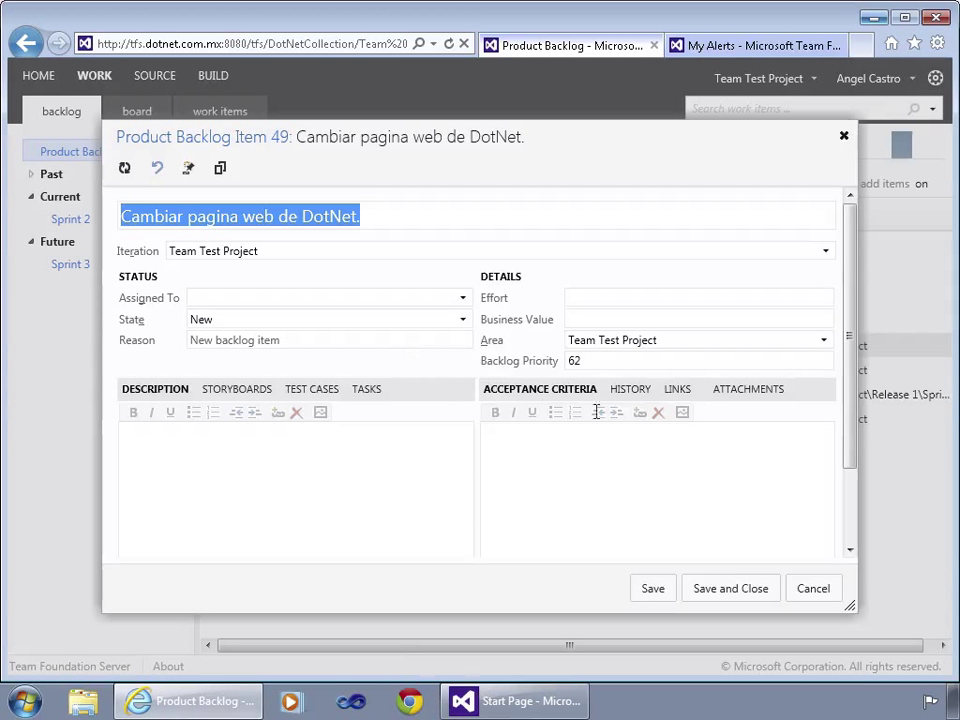
pyautogui.click(412, 210)
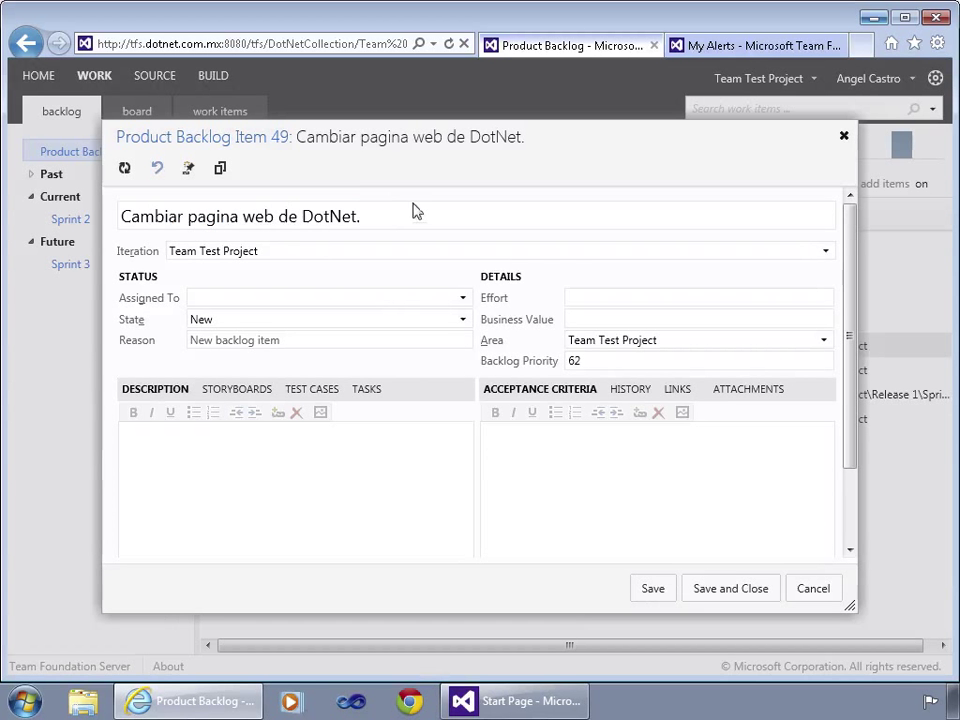
pyautogui.click(825, 252)
pyautogui.click(825, 252)
pyautogui.click(463, 299)
pyautogui.click(463, 299)
pyautogui.click(620, 298)
pyautogui.click(825, 341)
pyautogui.click(825, 341)
pyautogui.click(825, 341)
pyautogui.click(825, 341)
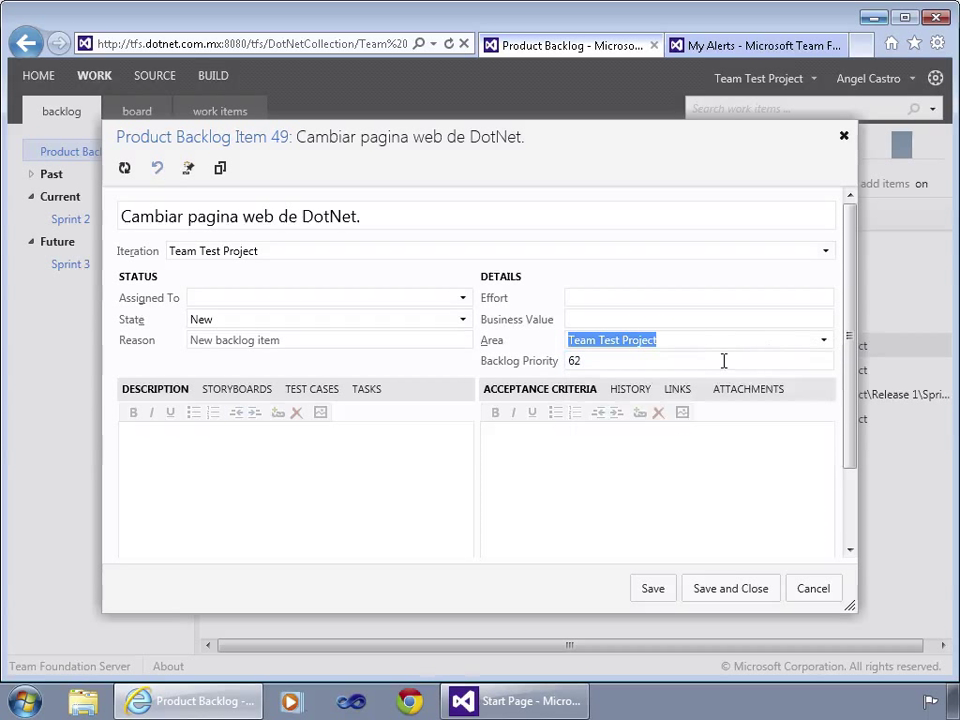
pyautogui.click(716, 362)
pyautogui.click(418, 347)
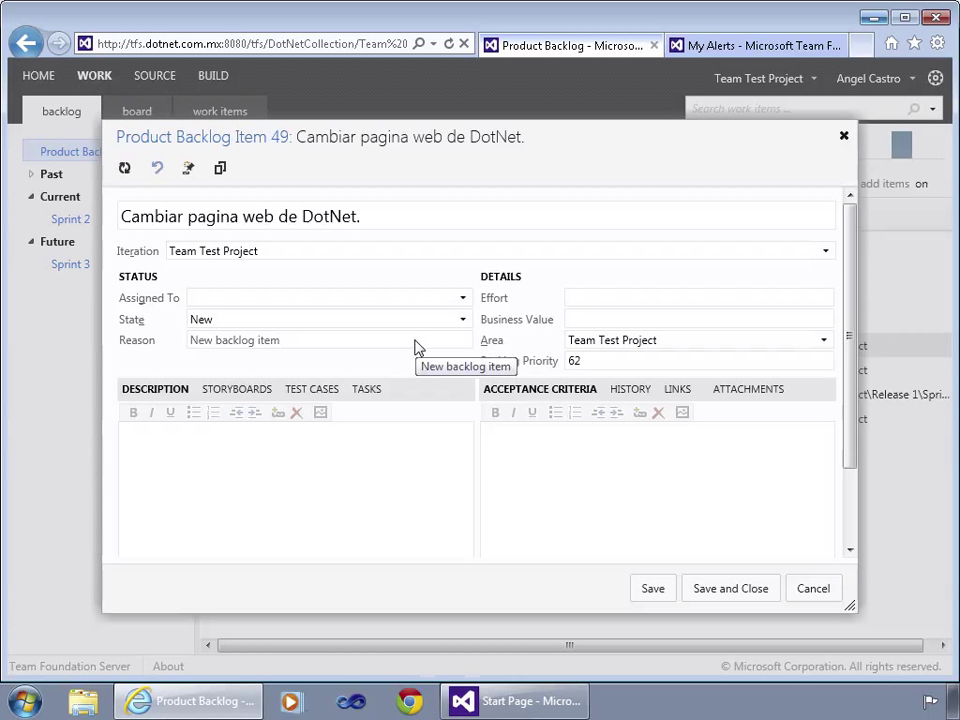
# - Enter "sadfsdfasd ;laskdf" as the item's description, check its storyboards, test cases and tasks, and save and close it
pyautogui.click(394, 516)
pyautogui.write('sadfsdfasd ;laskdf')
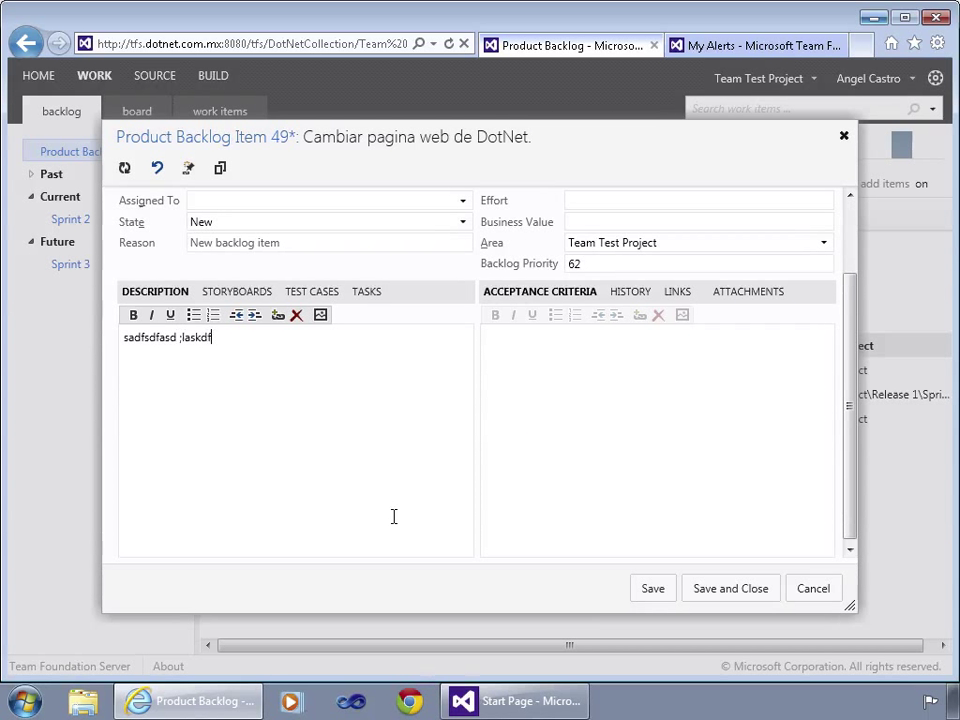
pyautogui.click(652, 390)
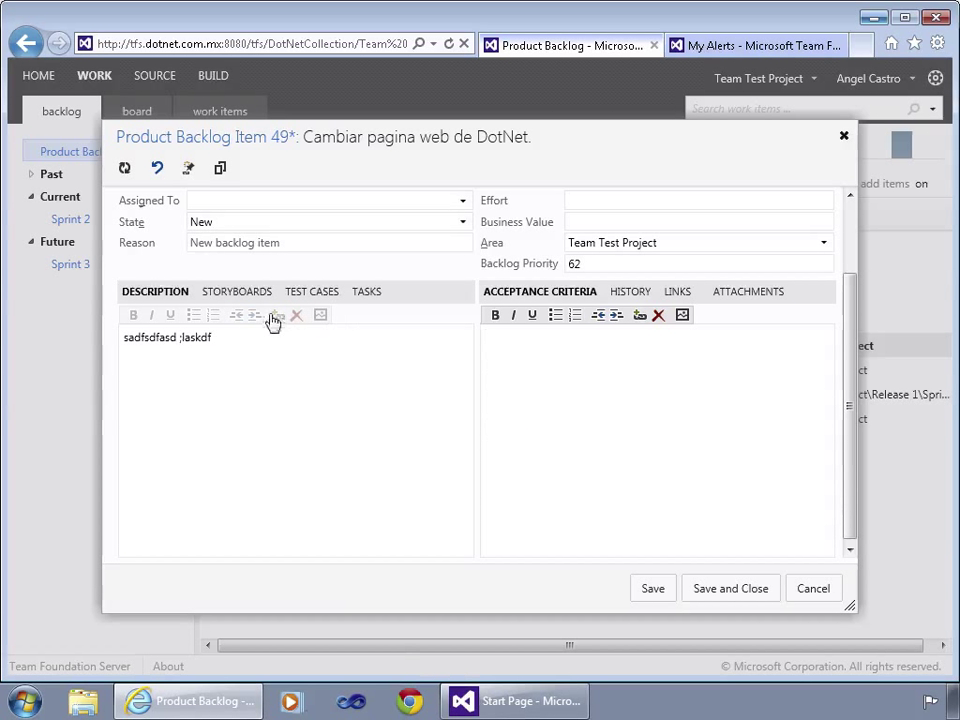
pyautogui.click(238, 291)
pyautogui.click(310, 291)
pyautogui.click(366, 292)
pyautogui.click(180, 294)
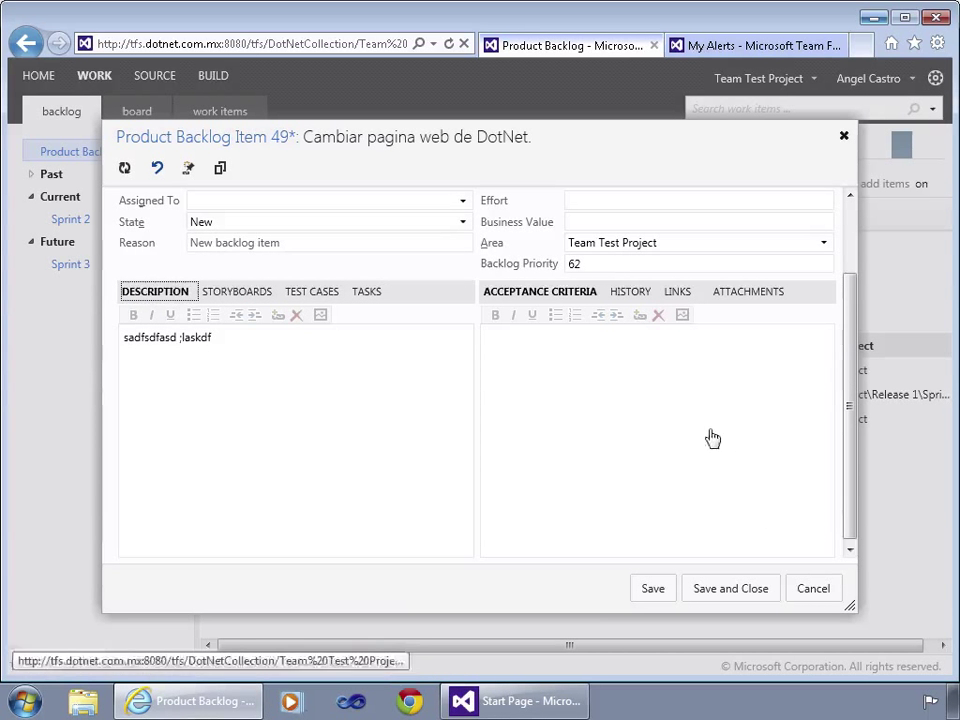
pyautogui.scroll(2, 771, 519)
pyautogui.click(760, 592)
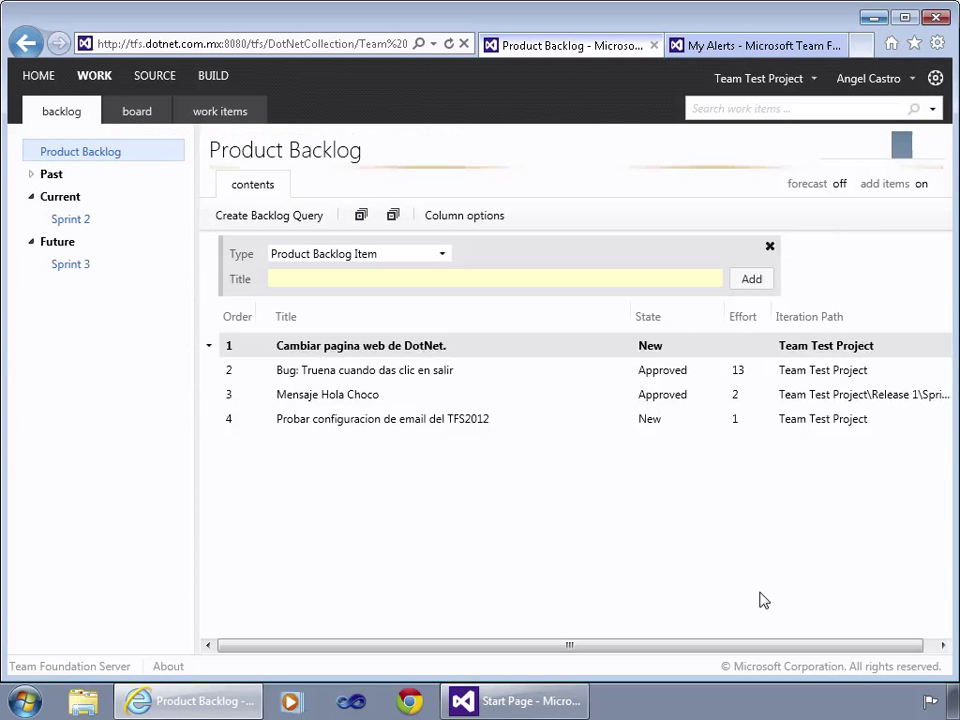
# - Set the effort of the "Cambiar pagina web de DotNet." backlog item to 20 and save and close it
pyautogui.doubleClick(527, 348)
pyautogui.click(630, 291)
pyautogui.write('20')
pyautogui.click(756, 590)
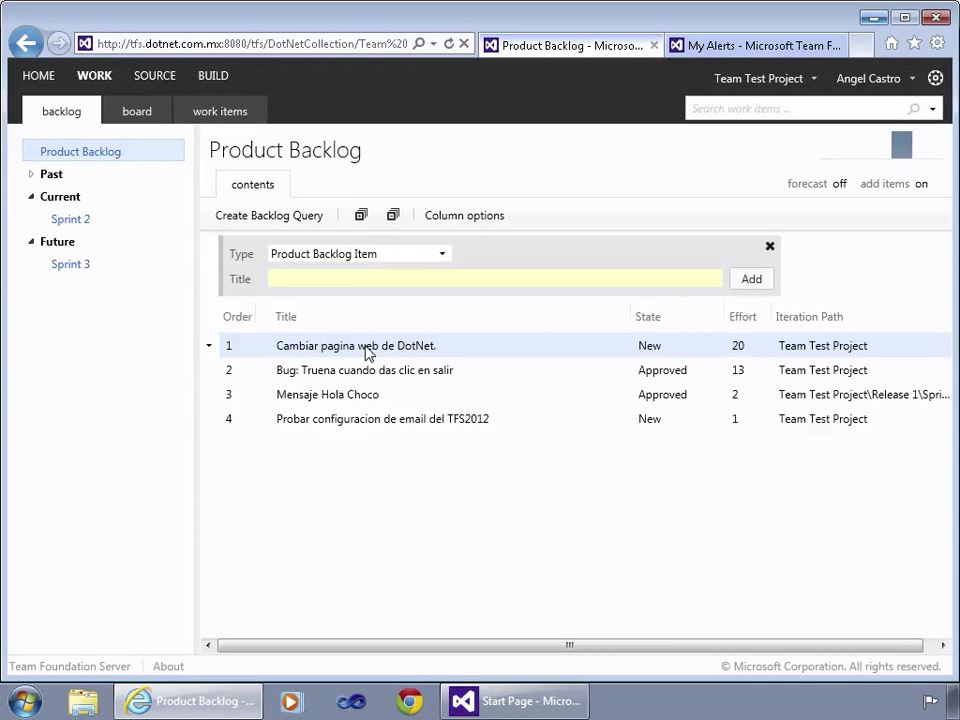
# - Check the backlog item's linked tasks and its available assignees, leave the values as they are, and save and close it
pyautogui.doubleClick(367, 353)
pyautogui.click(372, 396)
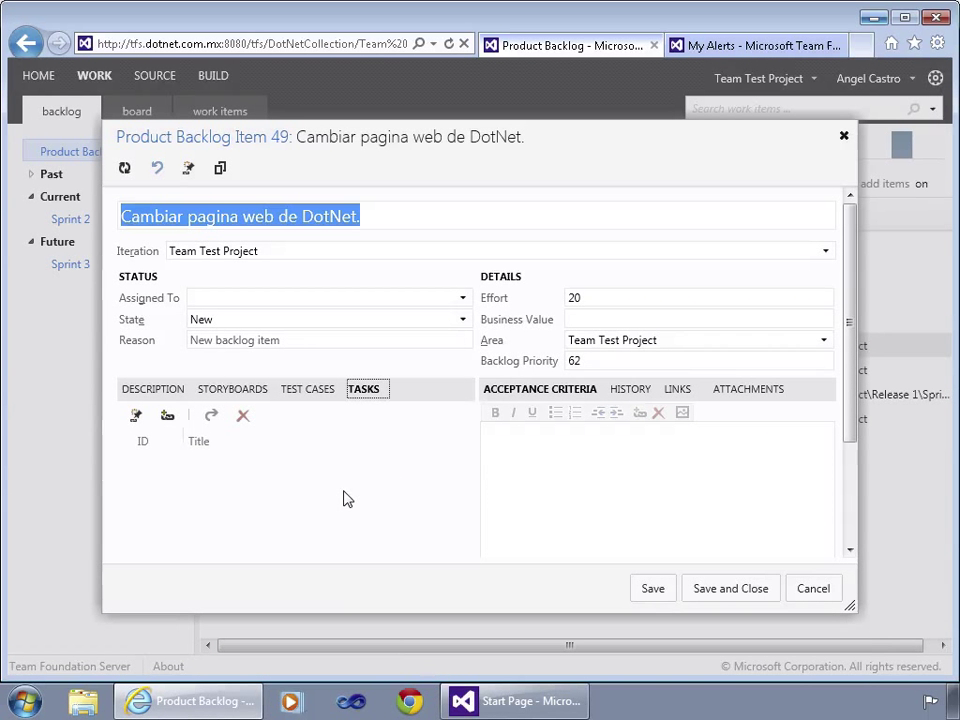
pyautogui.click(463, 298)
pyautogui.click(463, 298)
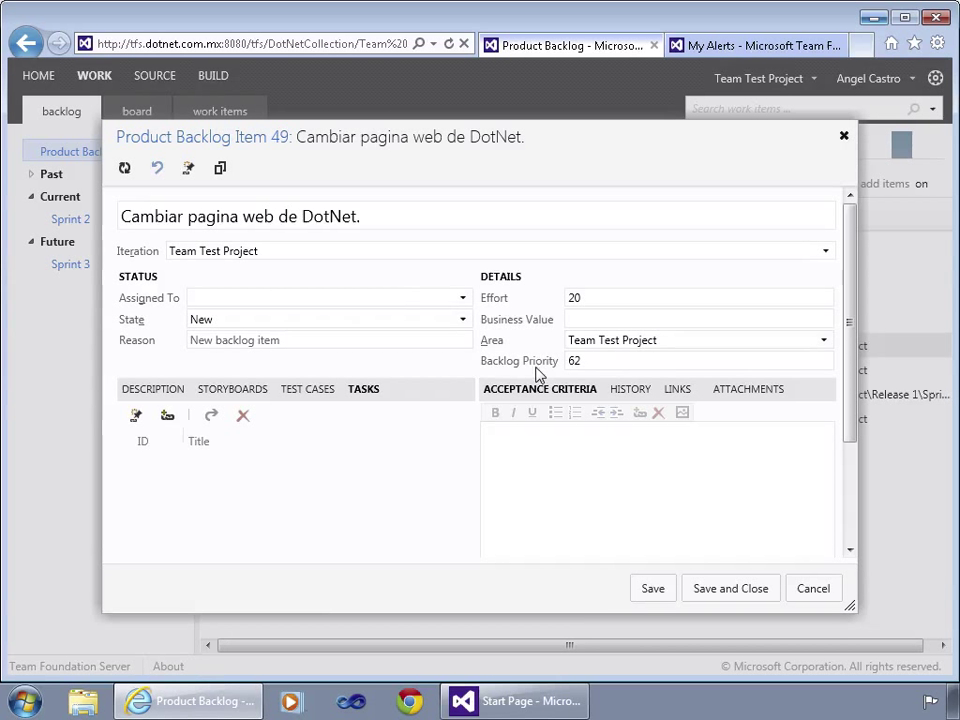
pyautogui.click(729, 590)
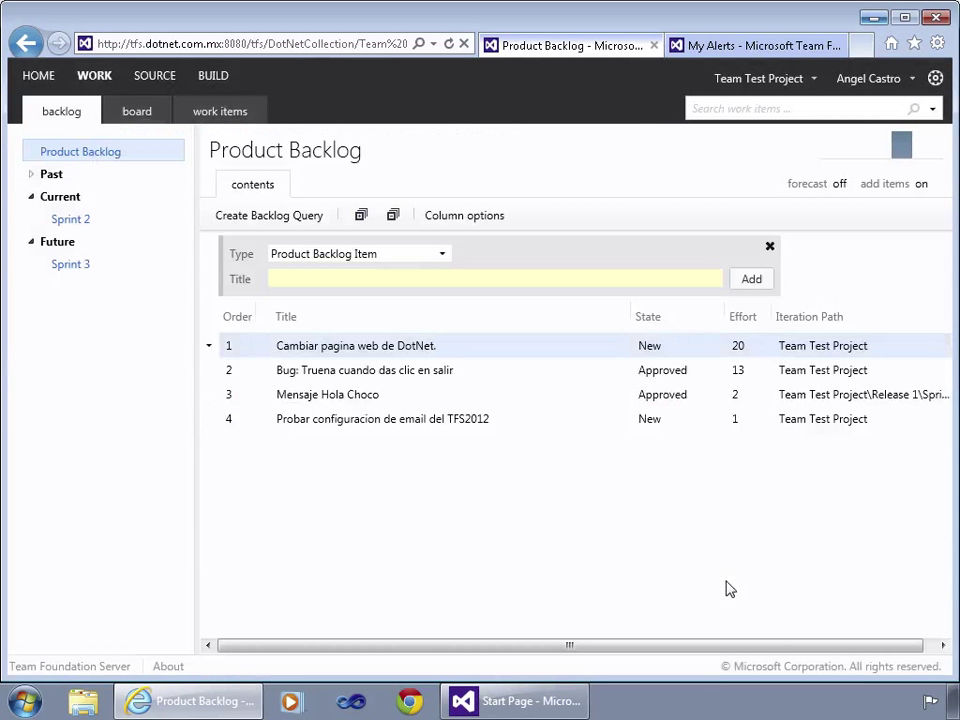
# - Review the details of the "Cambiar pagina web de DotNet." backlog item and close it without changes
pyautogui.doubleClick(394, 349)
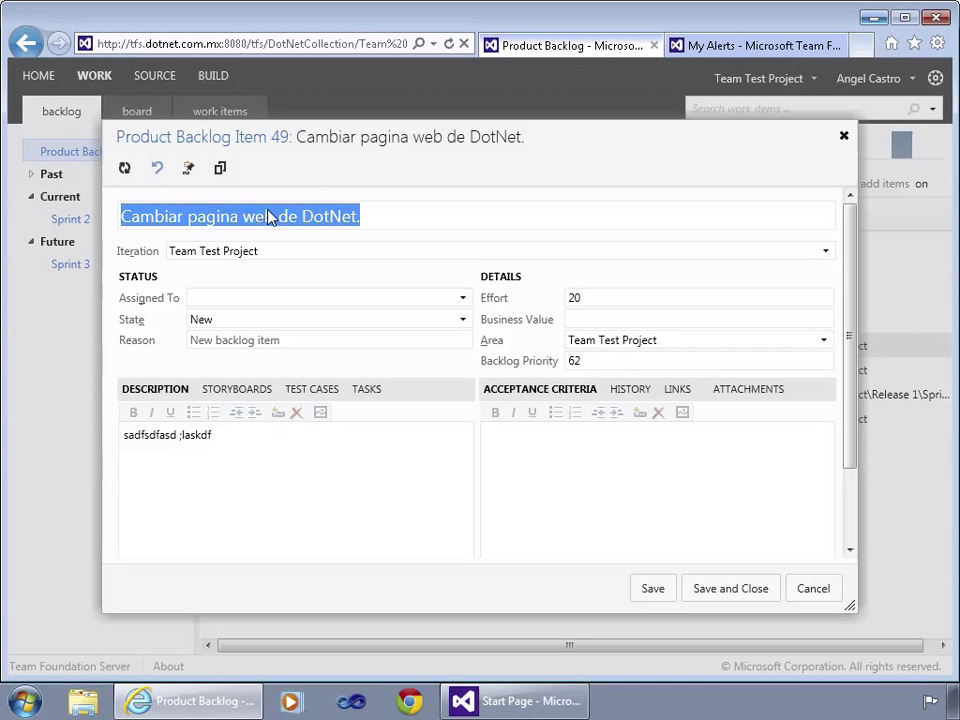
pyautogui.click(812, 588)
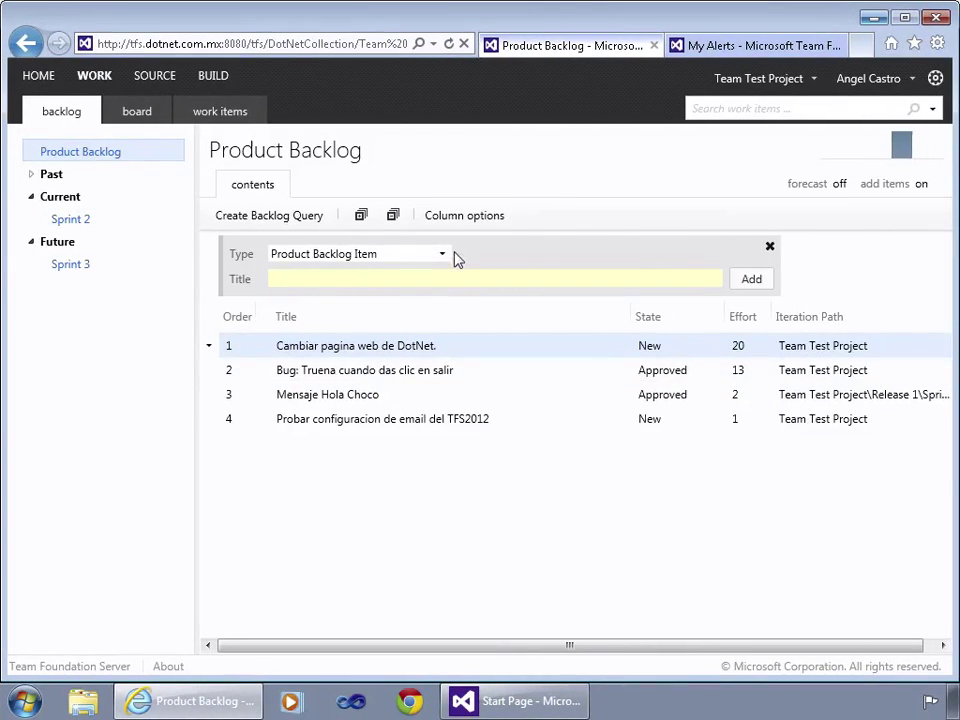
# - Add a Bug titled "Bug: Truena cuando das un clic donde sea." to the product backlog
pyautogui.click(442, 254)
pyautogui.click(406, 274)
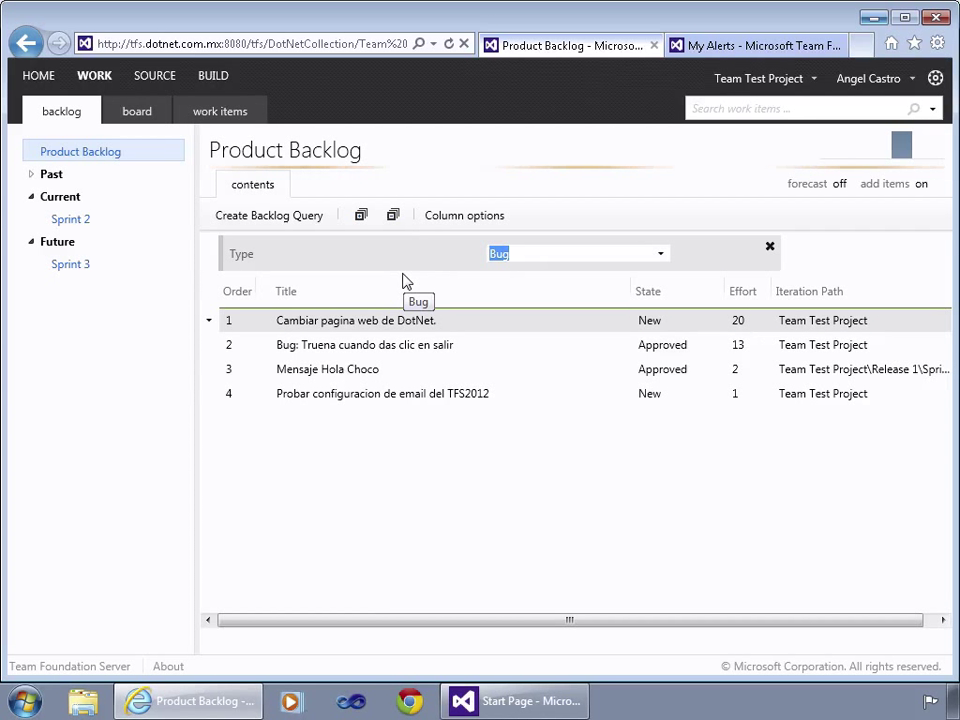
pyautogui.click(484, 277)
pyautogui.write('Bug:')
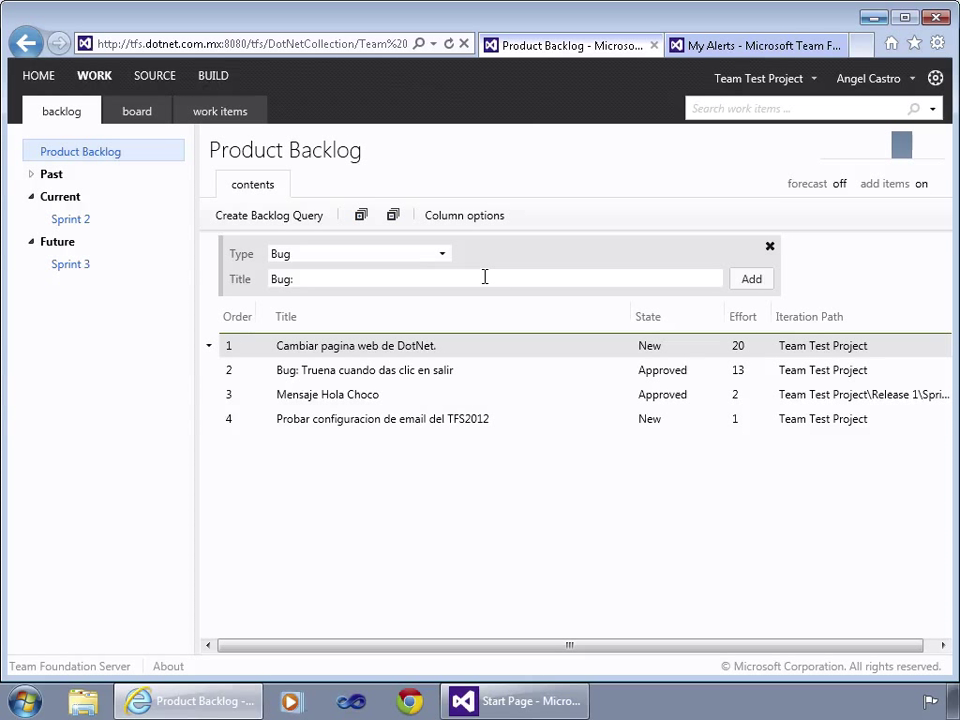
pyautogui.write('Truena ')
pyautogui.write('cuando le')
pyautogui.press('BackSpace')
pyautogui.press('BackSpace')
pyautogui.press('BackSpace')
pyautogui.write('das un clic donde sea.')
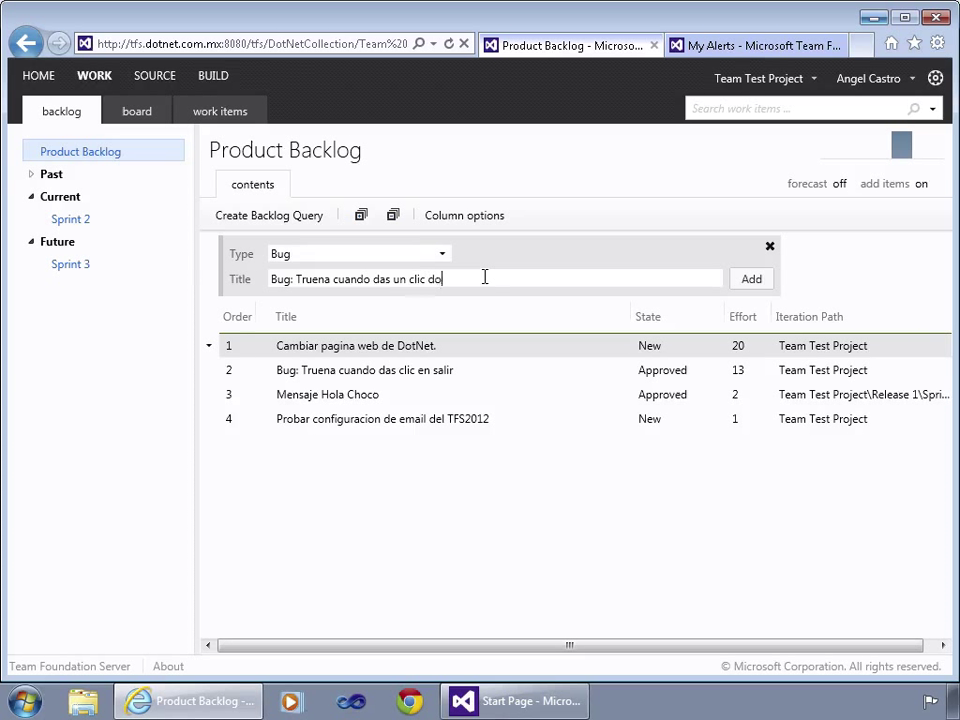
pyautogui.click(741, 284)
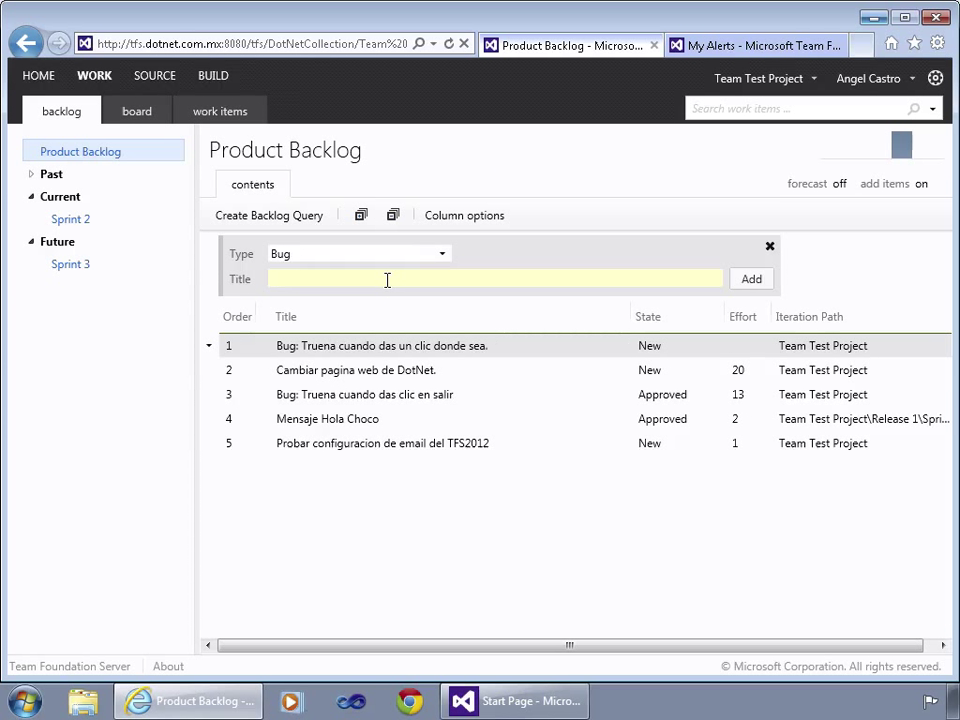
pyautogui.doubleClick(476, 349)
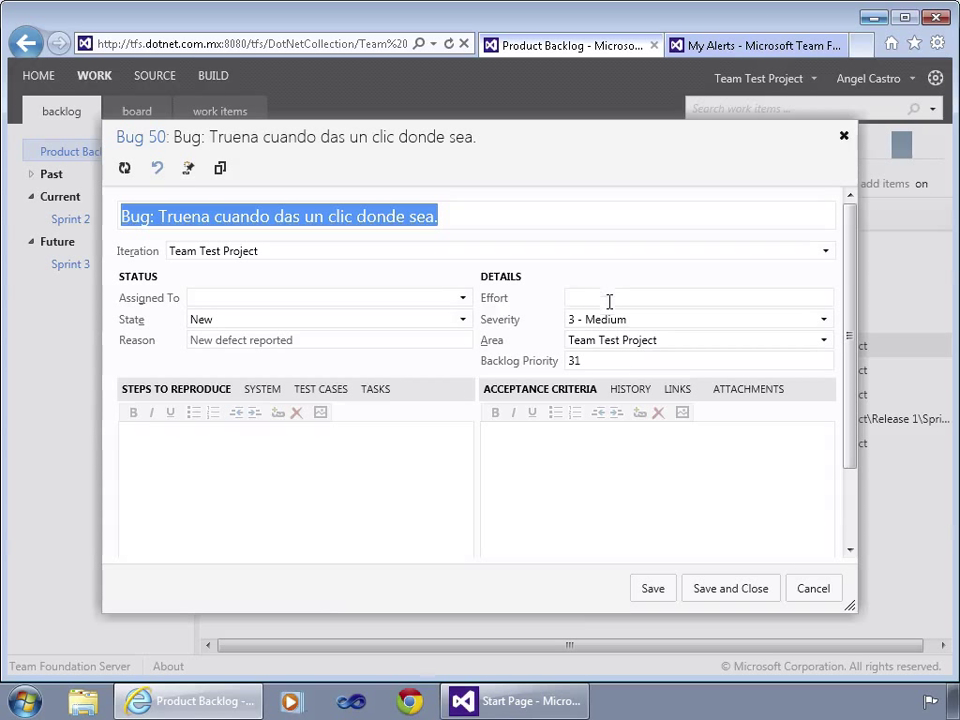
pyautogui.click(821, 321)
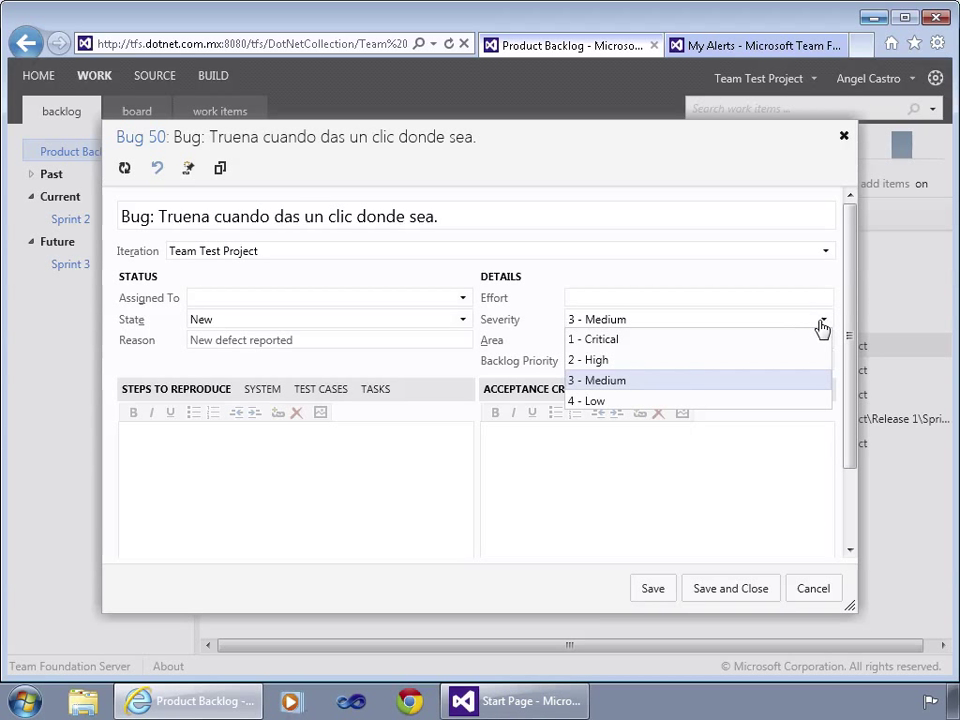
pyautogui.click(821, 325)
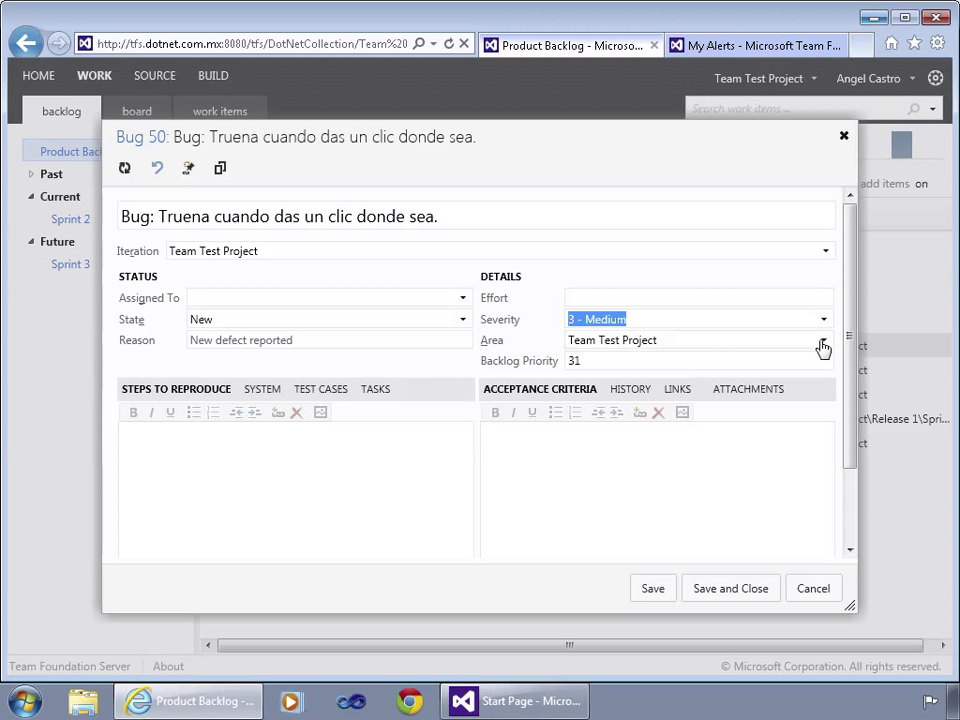
pyautogui.click(291, 463)
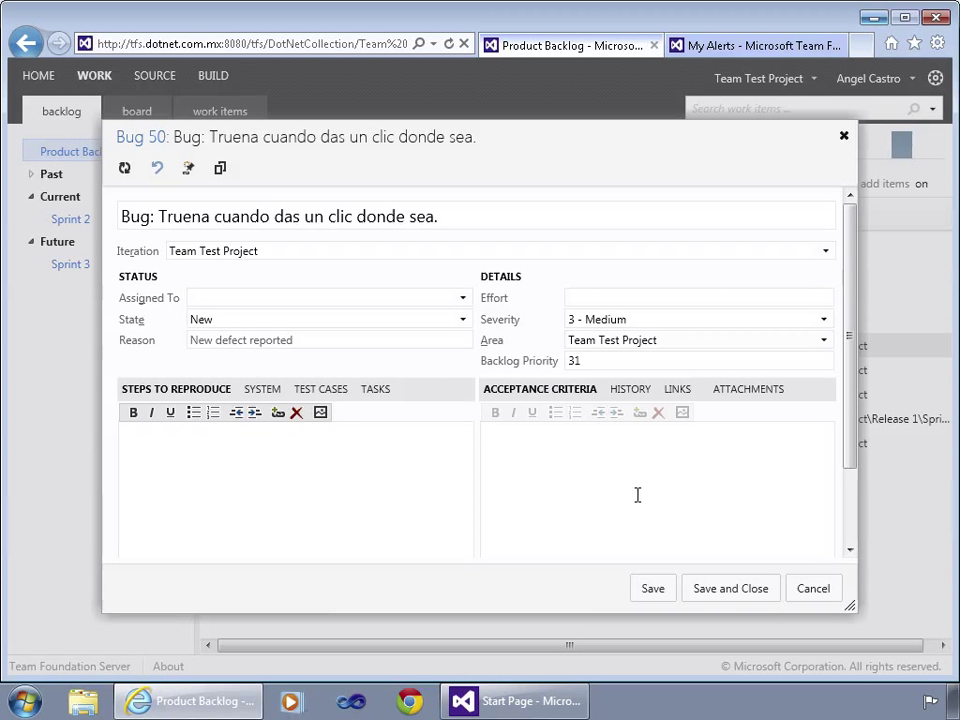
pyautogui.write('1.')
pyautogui.scroll(-1, 344, 421)
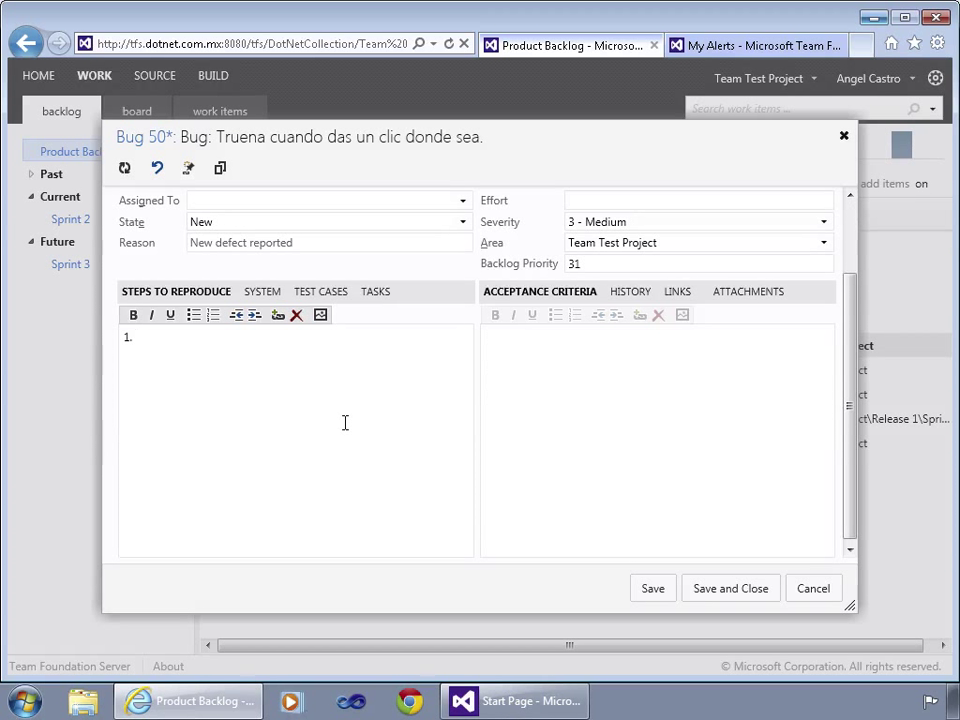
pyautogui.write('IR a www.dd.sdfsd.com')
pyautogui.press('Return')
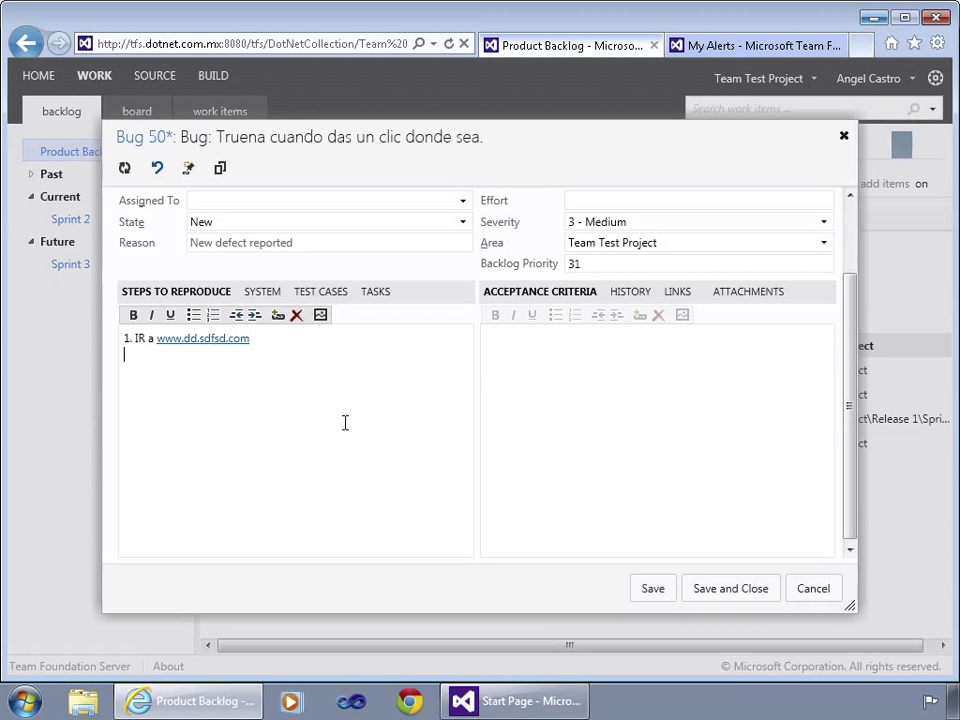
pyautogui.write('2. Dar clic (donde sea).')
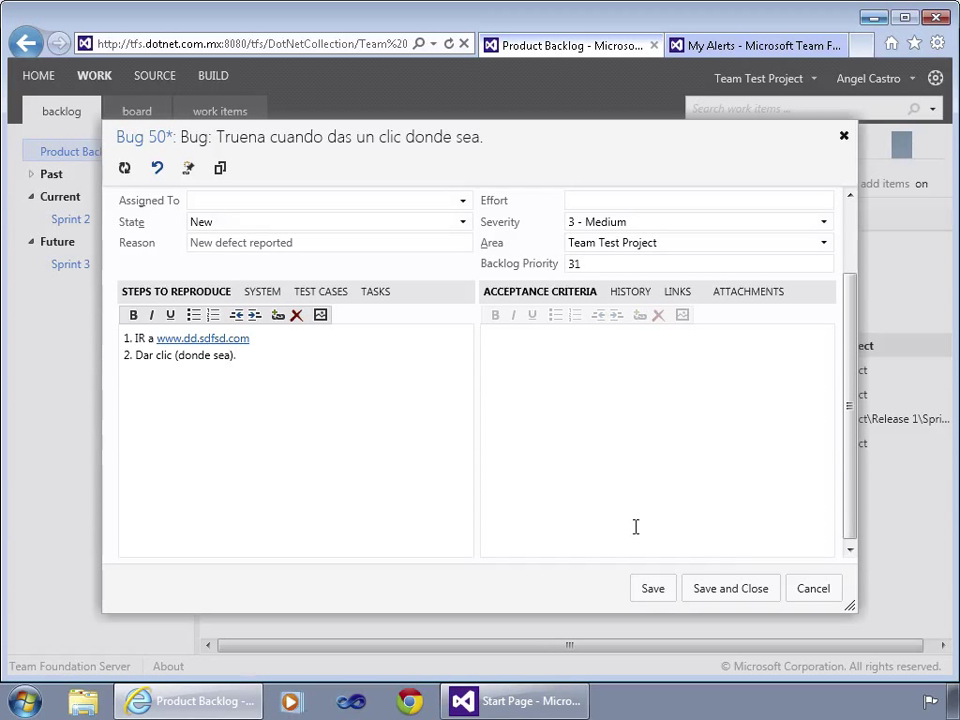
# - Enter "Que se puedan dar al menos dos clics" as the bug's acceptance criteria, and save and close it
pyautogui.click(690, 451)
pyautogui.write('Que fu')
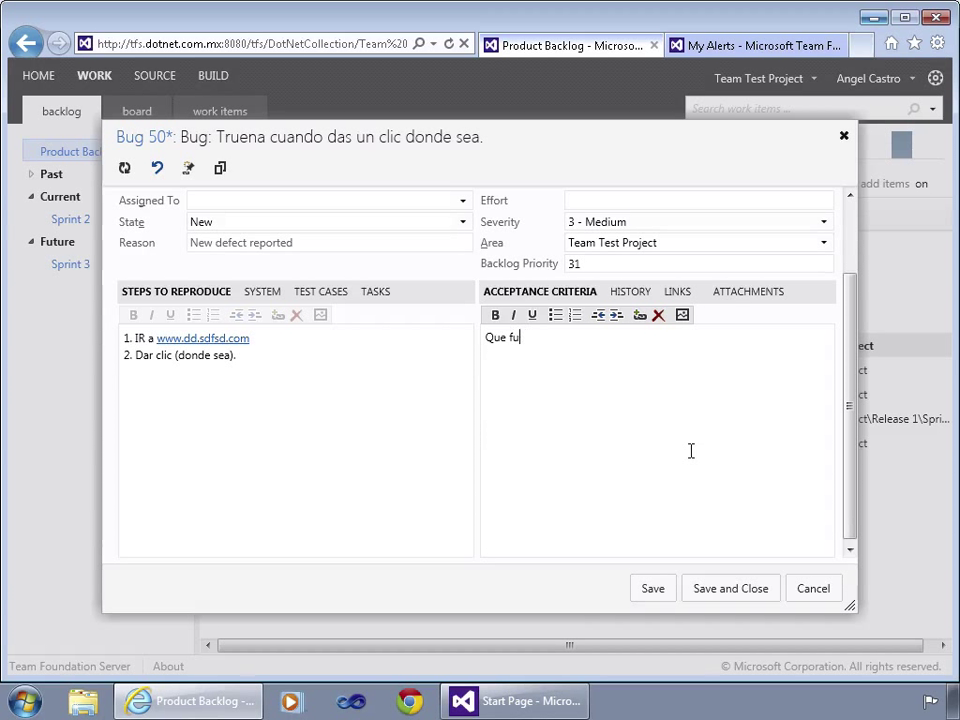
pyautogui.press('BackSpace')
pyautogui.press('BackSpace')
pyautogui.write('se puedan dar al ')
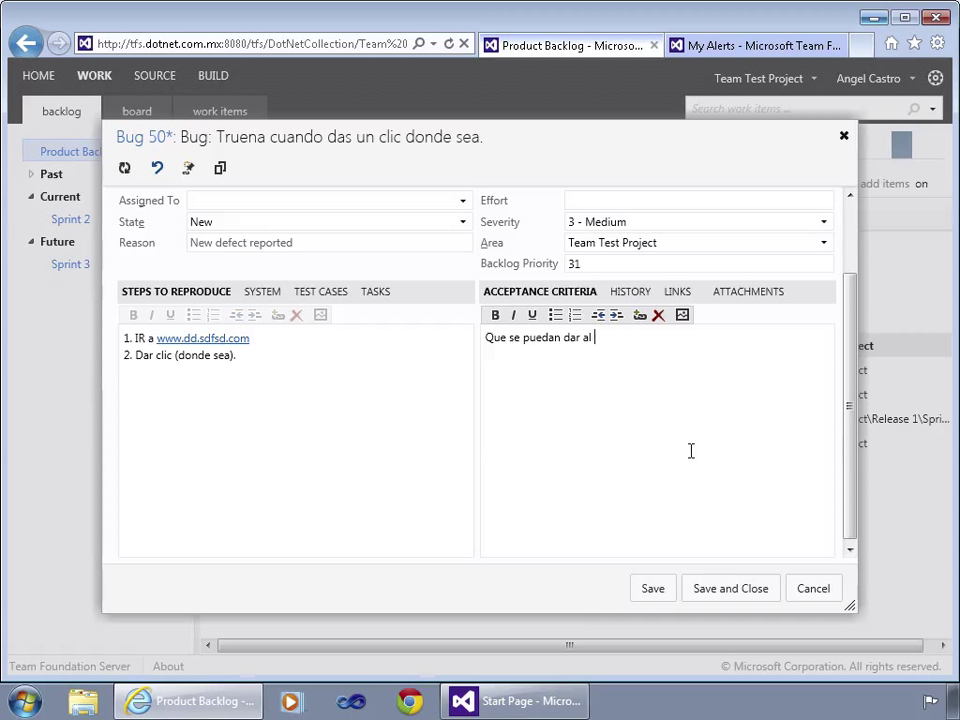
pyautogui.write('menos dos clics')
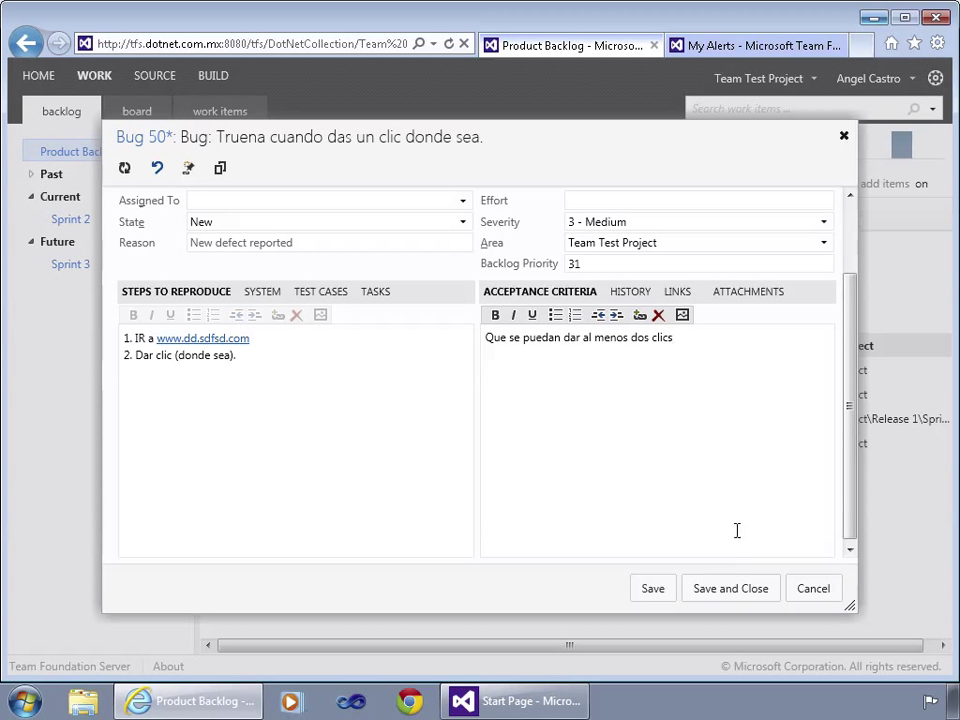
pyautogui.click(731, 589)
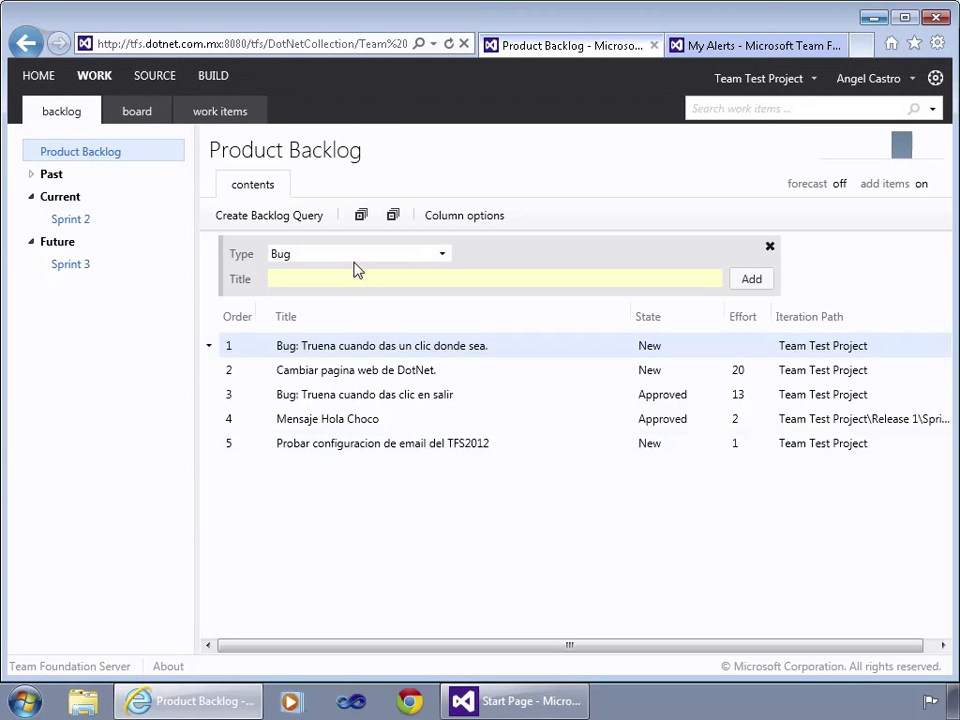
# - Switch to the PowerPoint presentation to check the Demo slide's topics, and return to the product backlog
pyautogui.hotkey('ctrl', 'Left')
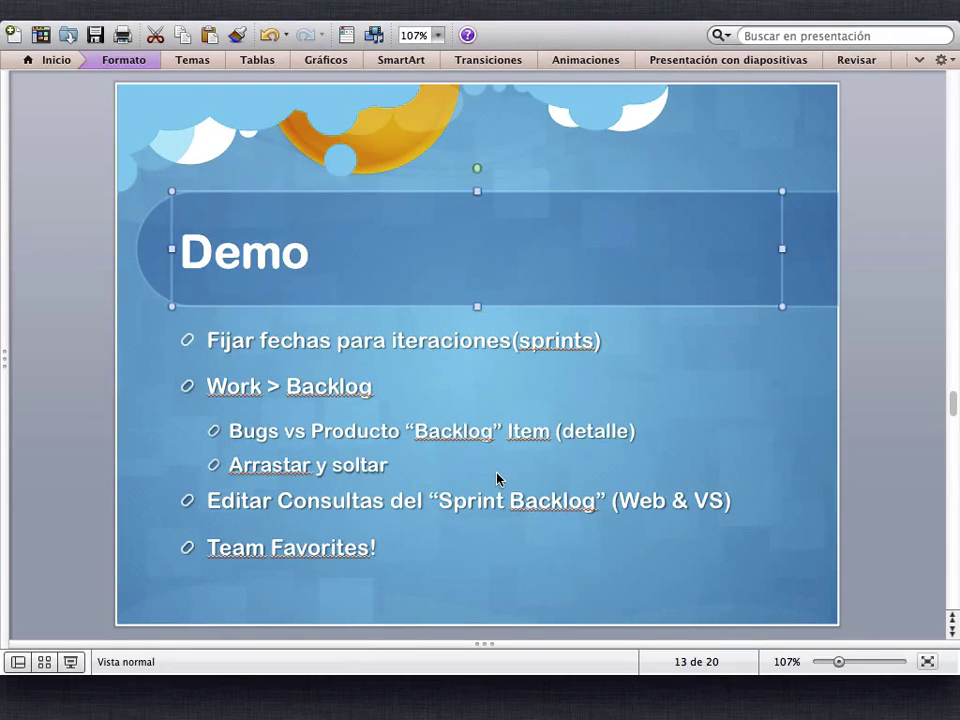
pyautogui.scroll(-7, 497, 479)
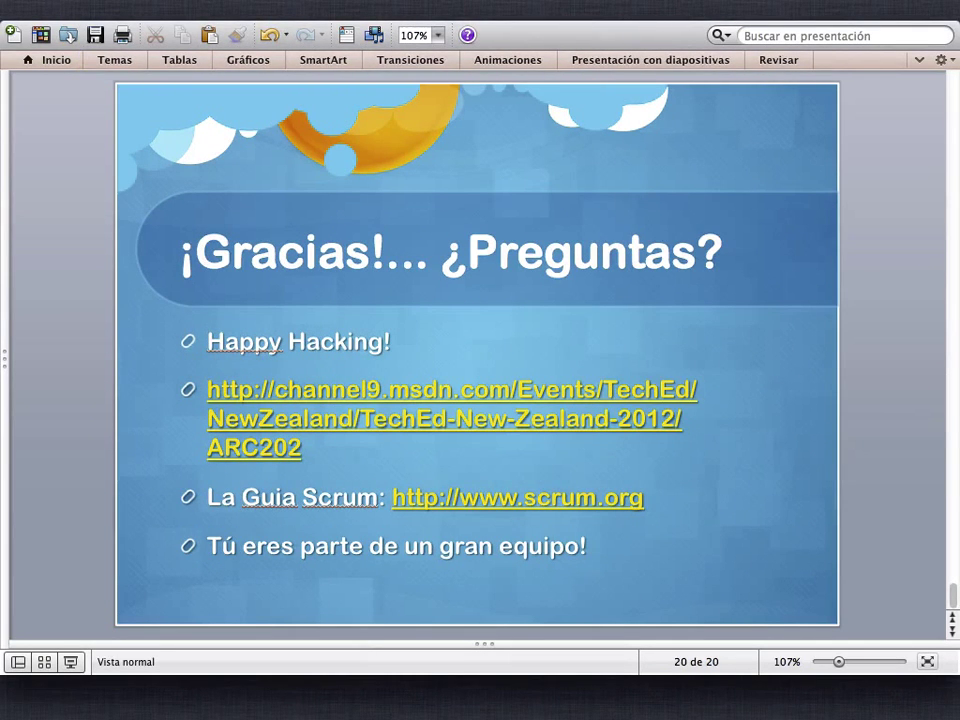
pyautogui.scroll(8, 955, 363)
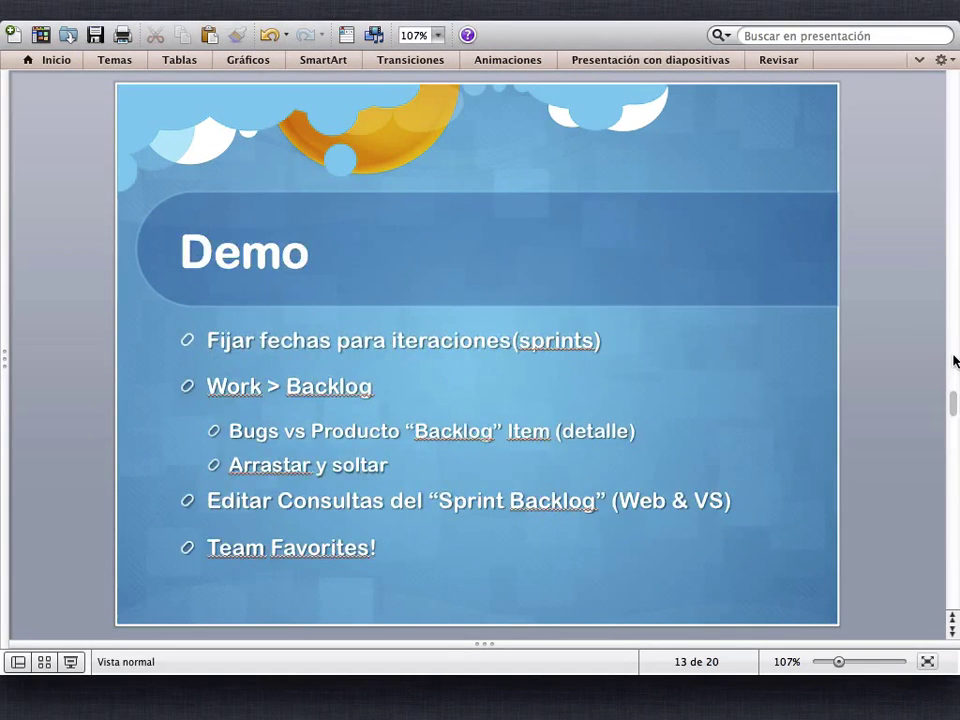
pyautogui.scroll(-1, 952, 410)
pyautogui.hotkey('ctrl', 'Right')
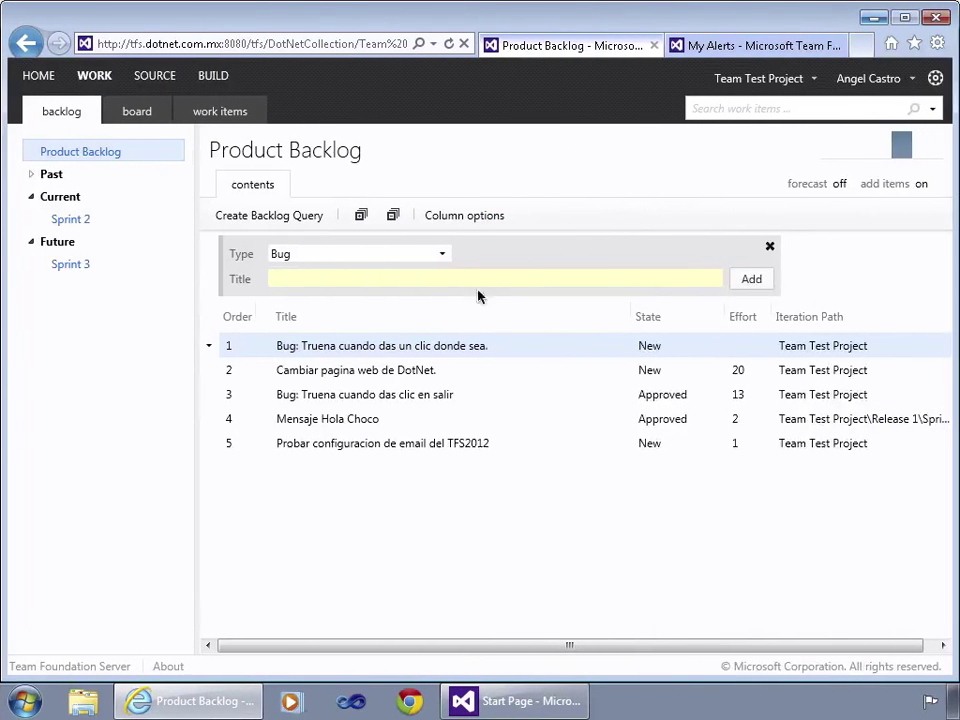
# - Move the new "donde sea" bug and the "Cambiar pagina web de DotNet." item into Sprint 2 and open that sprint's backlog
pyautogui.moveTo(366, 351); pyautogui.dragTo(93, 221)
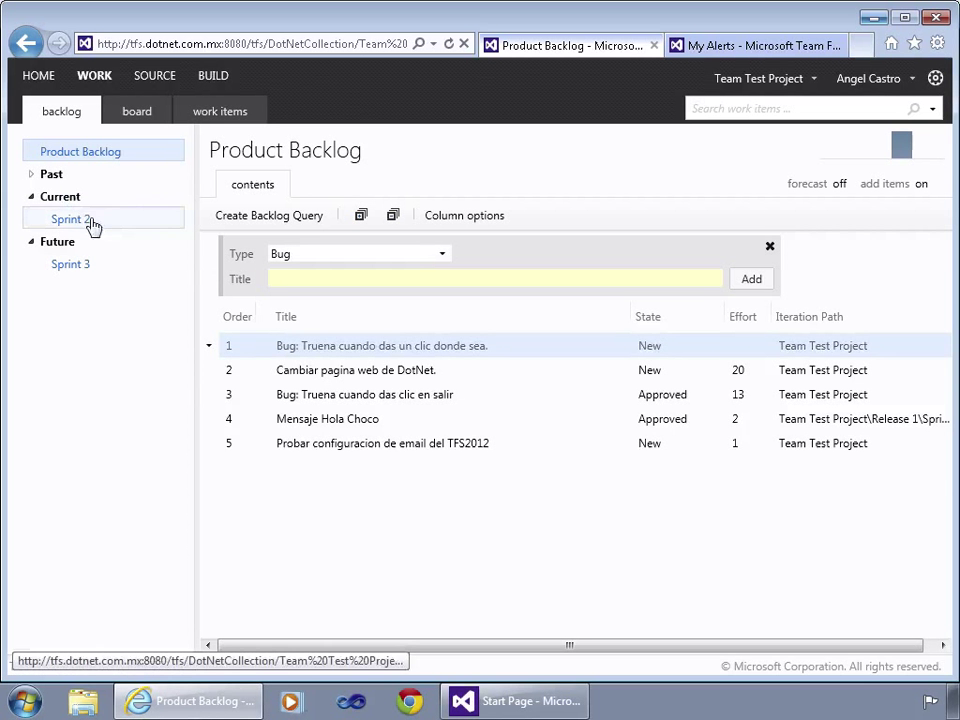
pyautogui.moveTo(387, 373); pyautogui.dragTo(79, 222)
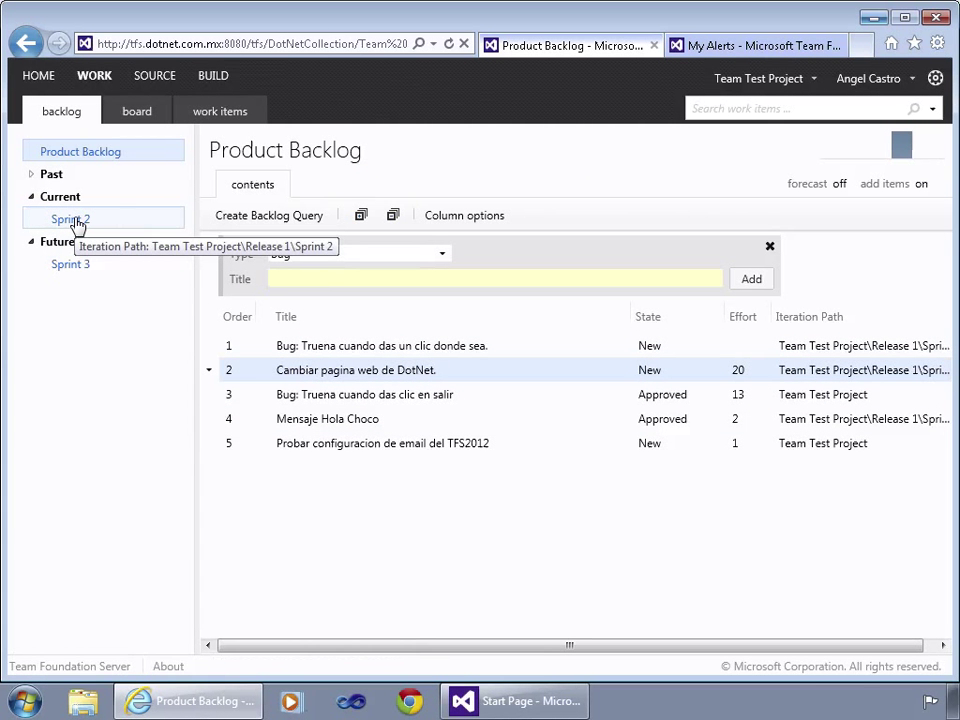
pyautogui.click(79, 222)
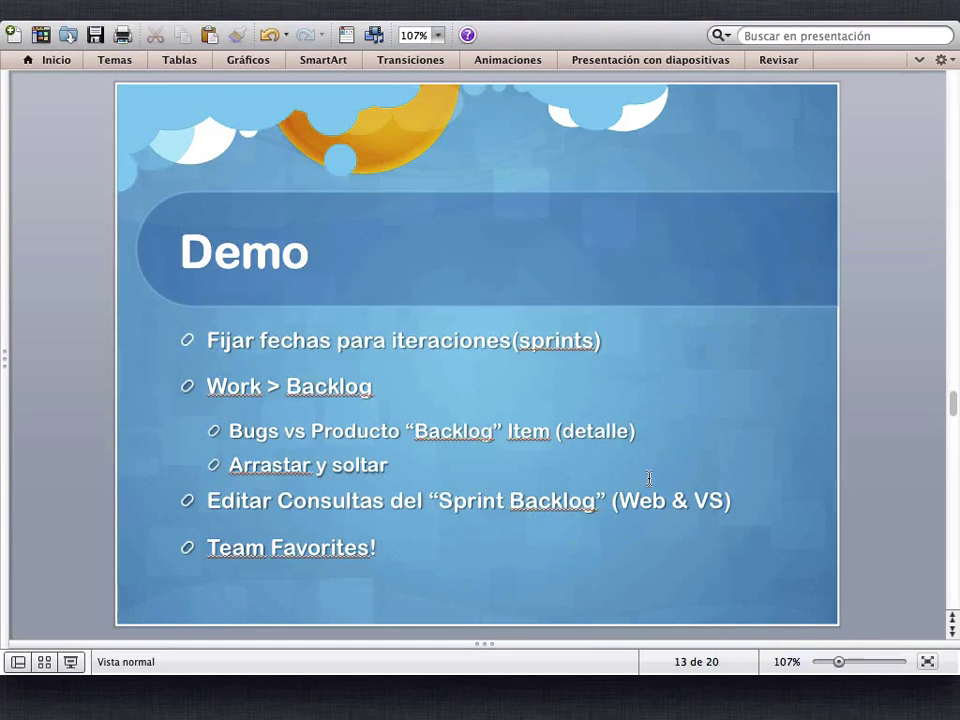
# - Return to the browser from the presentation, look at the assigned work items, and open the Sprint 2 board
pyautogui.hotkey('ctrl', 'Right')
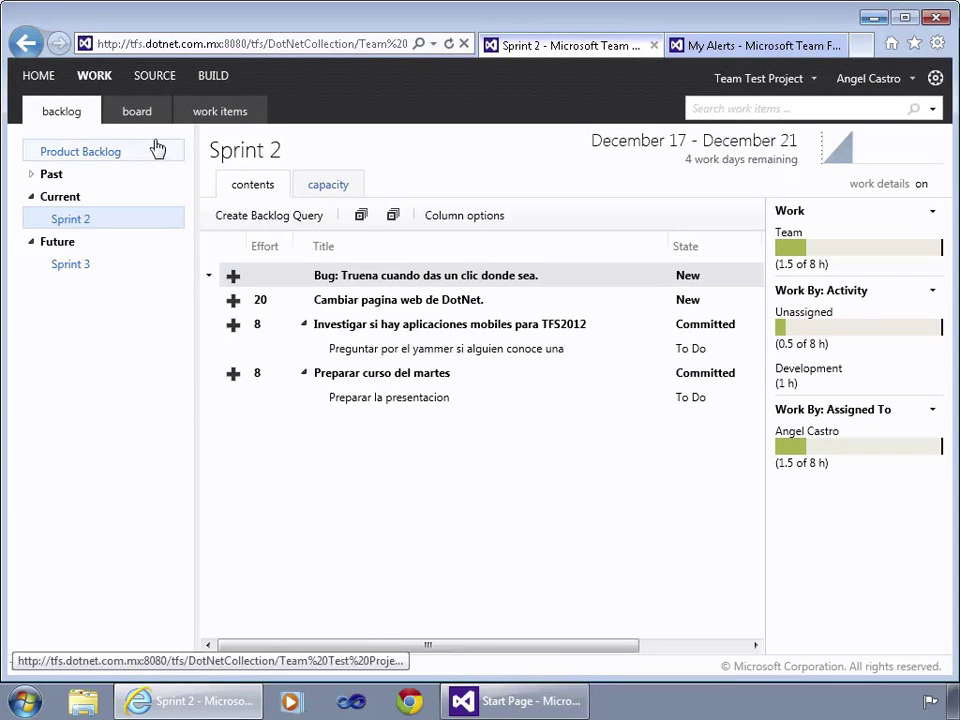
pyautogui.click(216, 114)
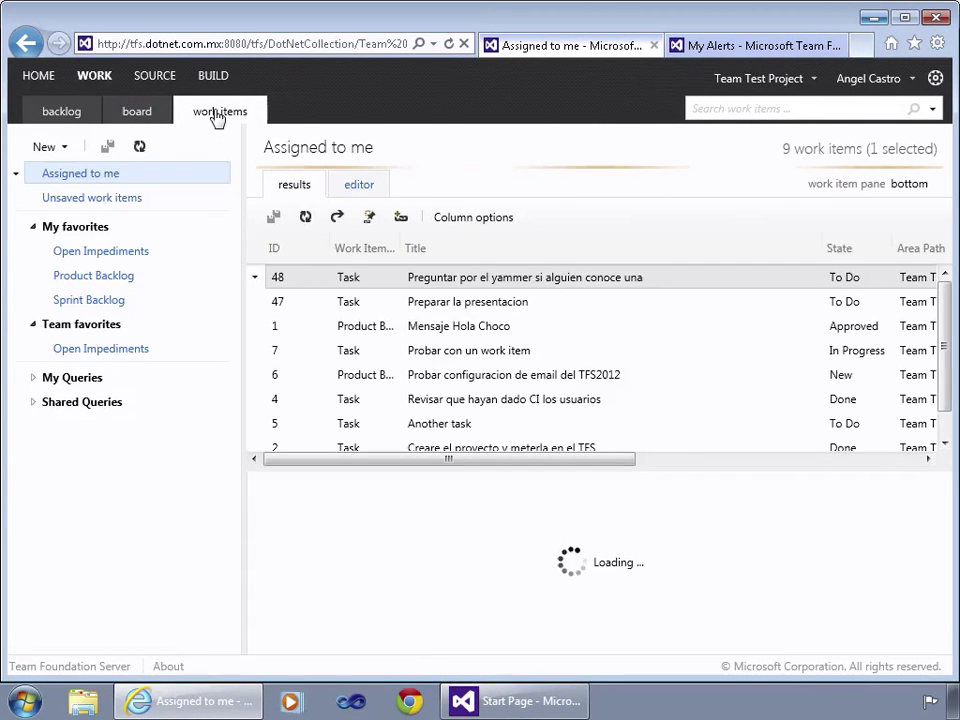
pyautogui.click(150, 114)
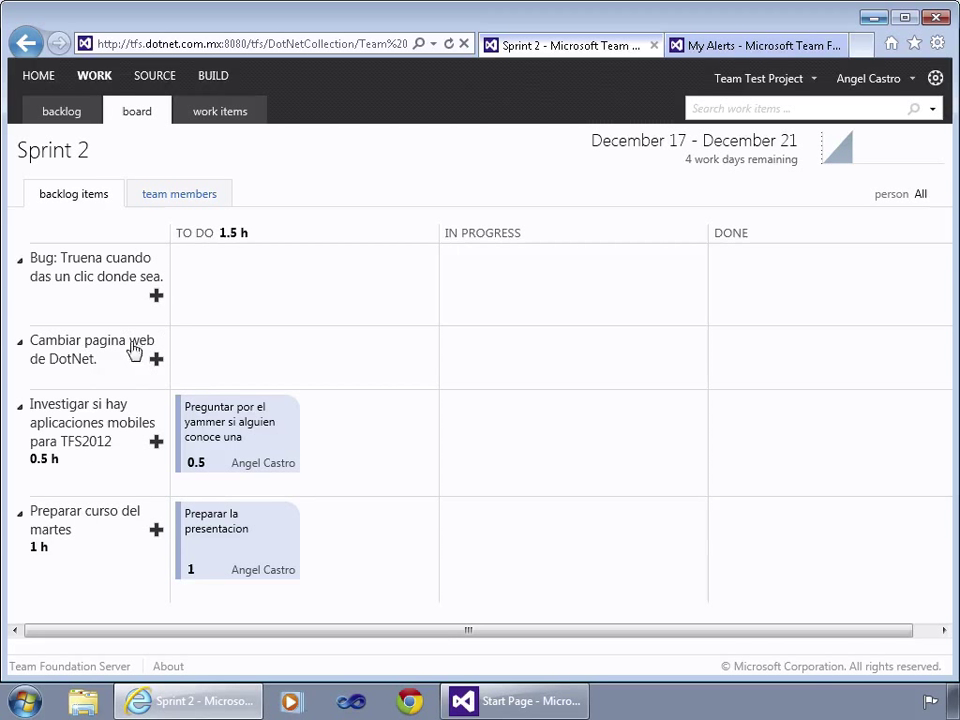
# - Create a task titled "Corrigelo ..." under the "Bug: Truena cuando das un clic donde sea." item on the board
pyautogui.rightClick(174, 301)
pyautogui.click(116, 304)
pyautogui.click(156, 296)
pyautogui.write('Corrigelo w')
pyautogui.write('ey!')
pyautogui.press('BackSpace')
pyautogui.press('BackSpace')
pyautogui.press('BackSpace')
pyautogui.press('BackSpace')
pyautogui.write('...')
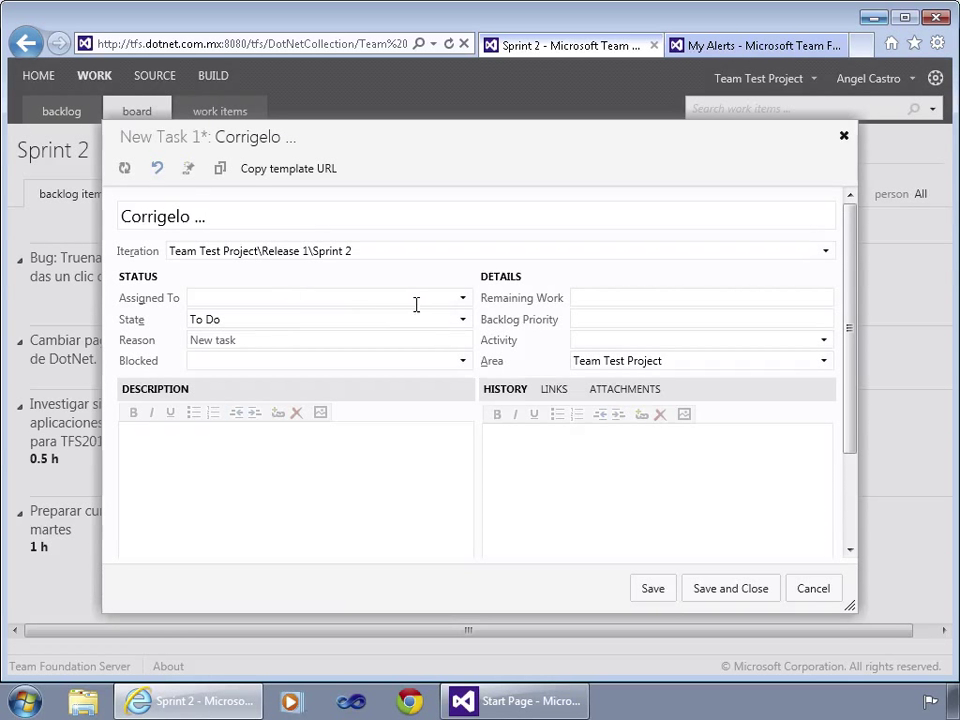
# - Assign the new task to another team member, enter "do it" as its description, and save and close it
pyautogui.click(462, 299)
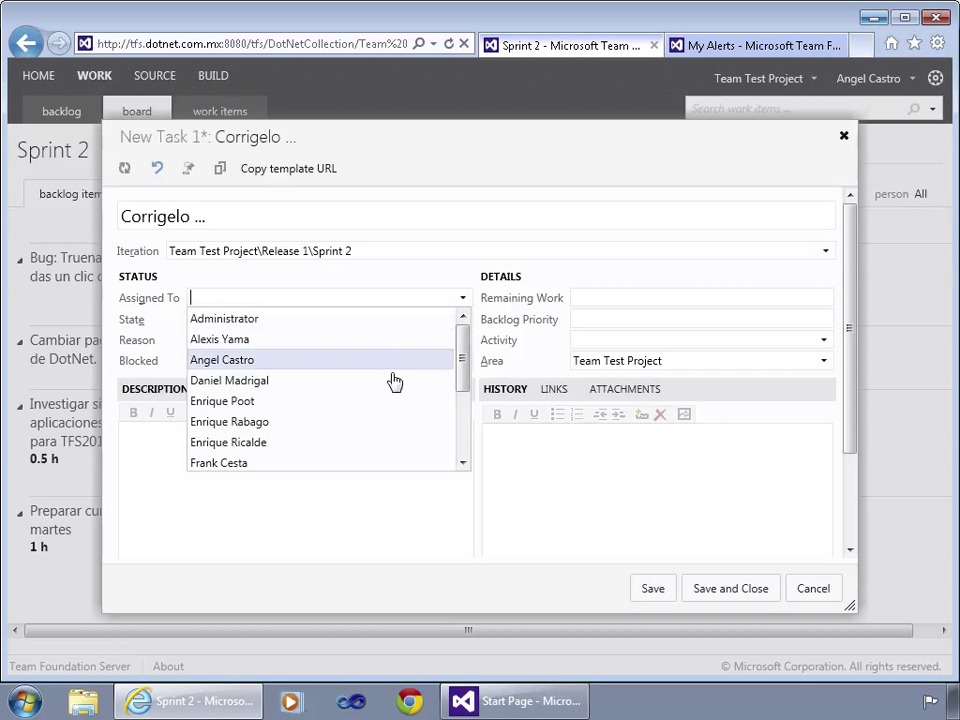
pyautogui.click(462, 433)
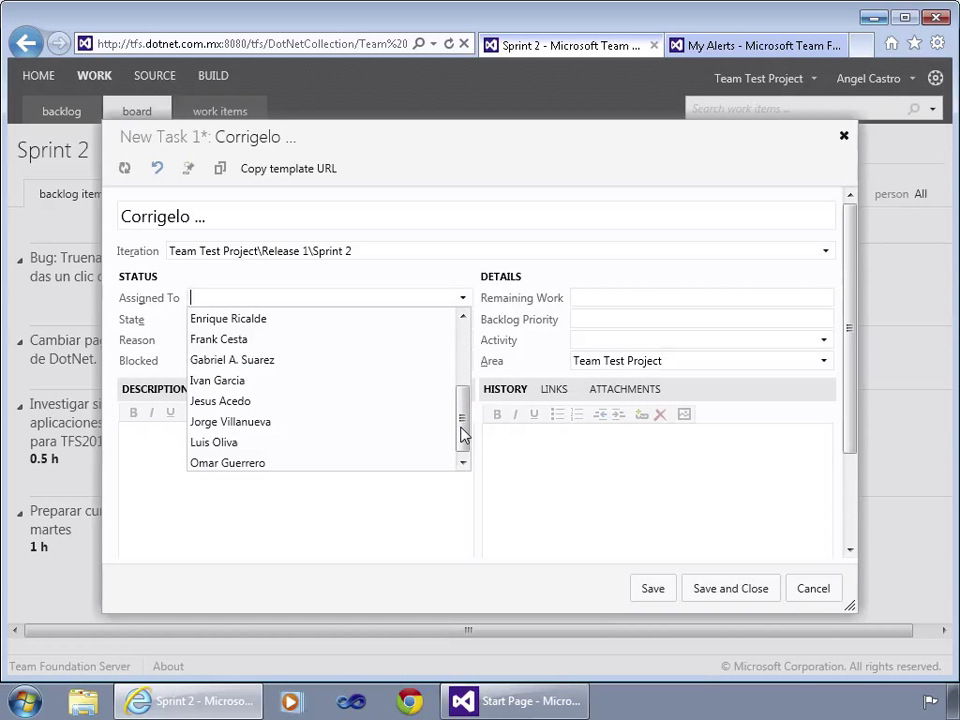
pyautogui.moveTo(461, 424); pyautogui.dragTo(461, 439)
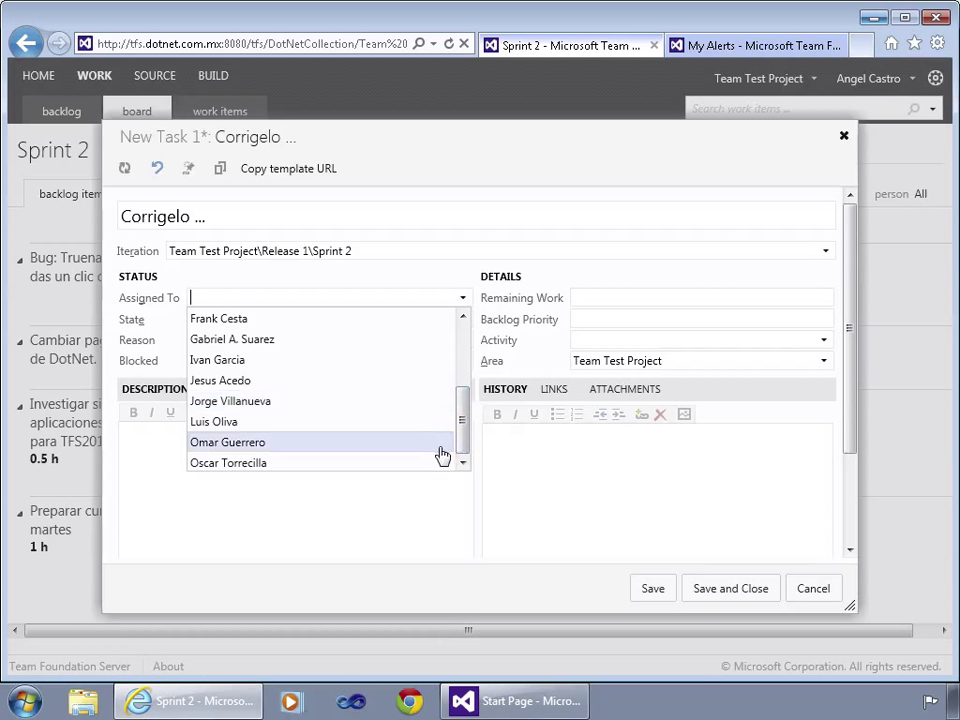
pyautogui.click(428, 462)
pyautogui.click(249, 445)
pyautogui.write('do it')
pyautogui.scroll(-1, 514, 536)
pyautogui.click(703, 583)
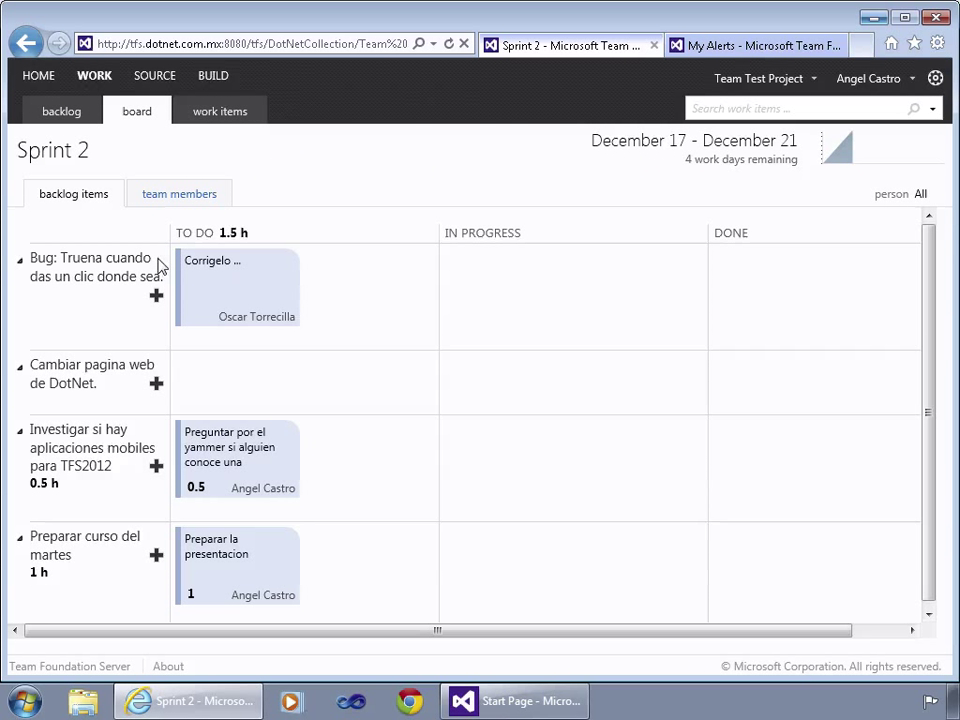
# - Set the "Corrigelo ..." task's remaining work to 5, backlog priority to 5 and activity to Development, and save and close it
pyautogui.moveTo(236, 272); pyautogui.dragTo(290, 280)
pyautogui.click(264, 317)
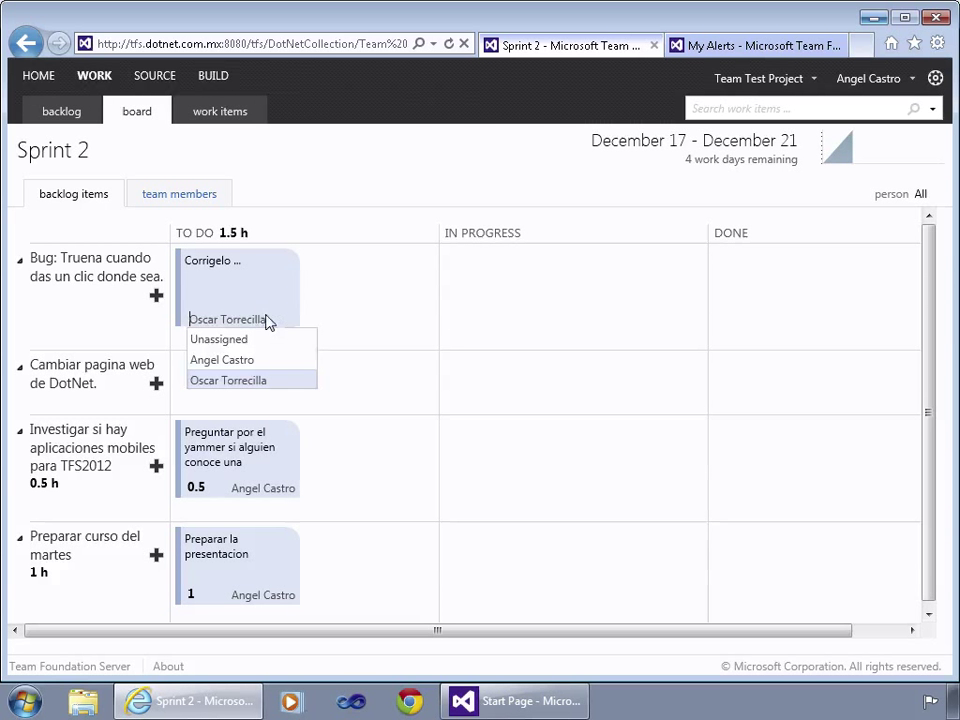
pyautogui.click(222, 284)
pyautogui.doubleClick(220, 283)
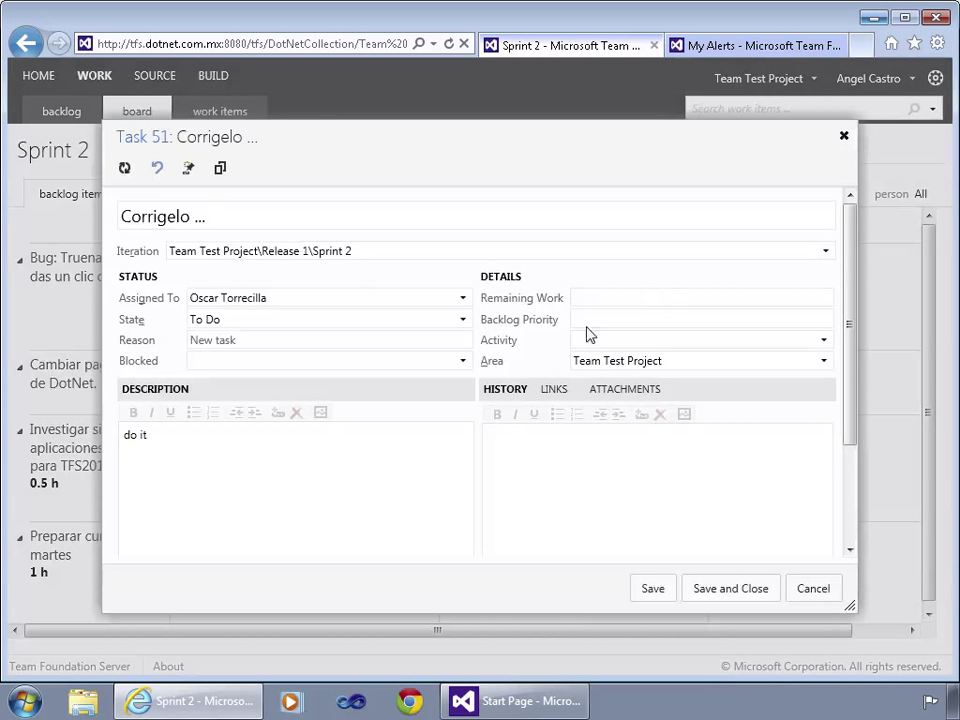
pyautogui.click(675, 298)
pyautogui.write('5')
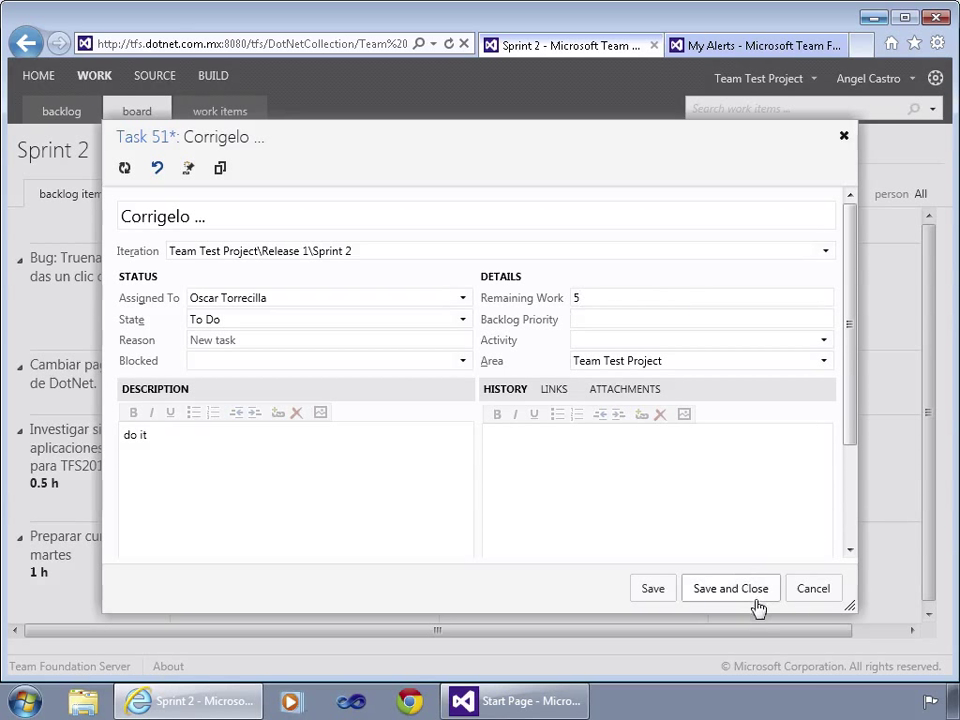
pyautogui.click(749, 324)
pyautogui.click(820, 343)
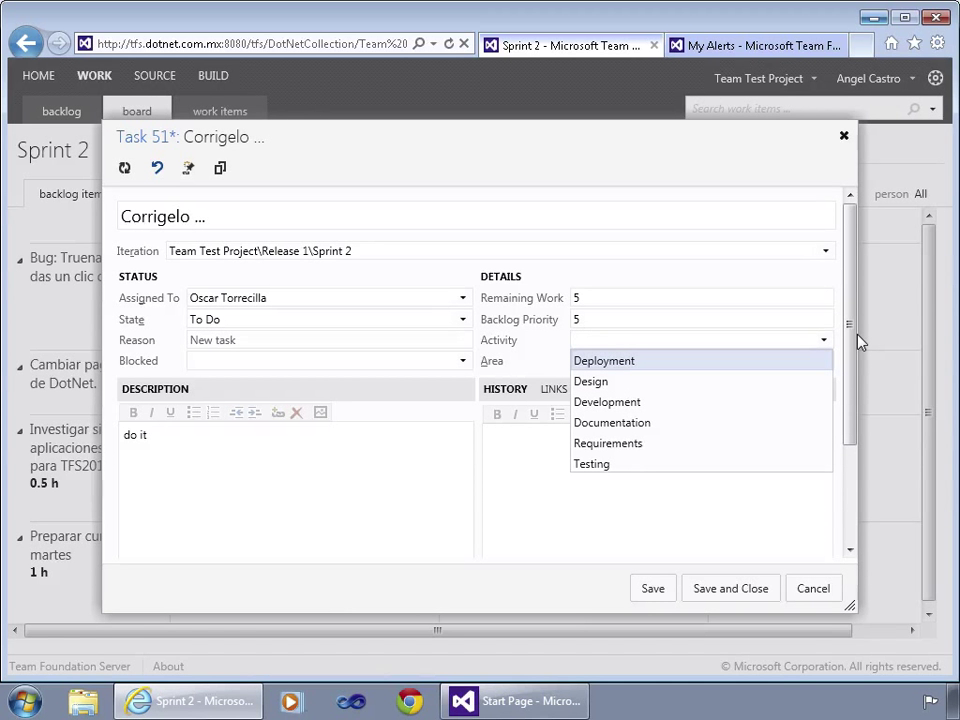
pyautogui.click(695, 401)
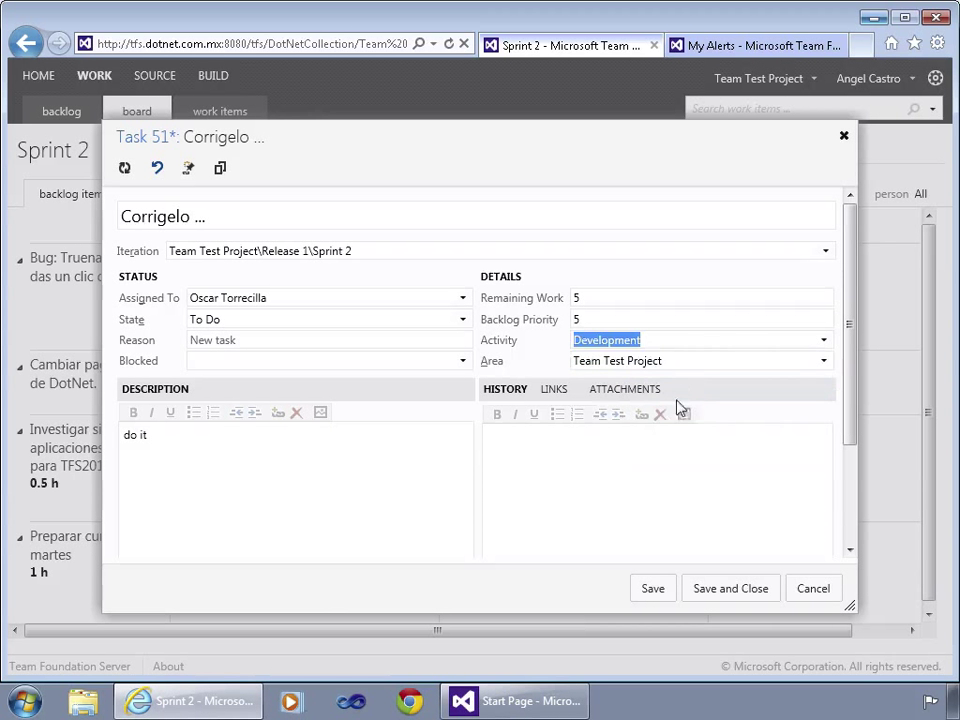
pyautogui.click(724, 594)
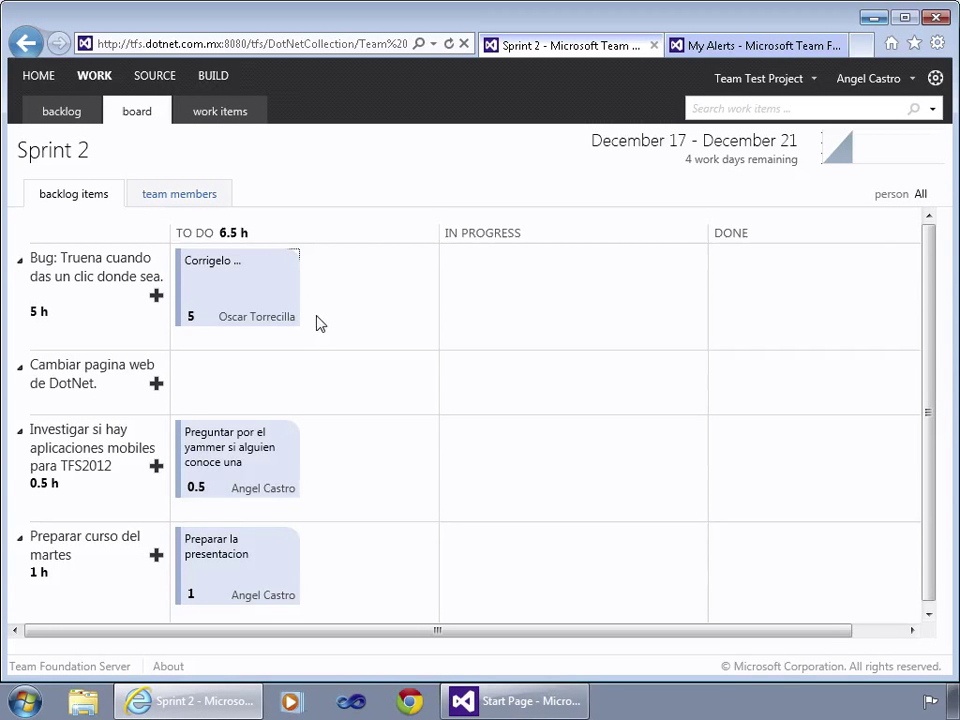
# - Reduce the remaining work of the "Corrigelo ..." task to 3 hours directly on its board card
pyautogui.click(190, 315)
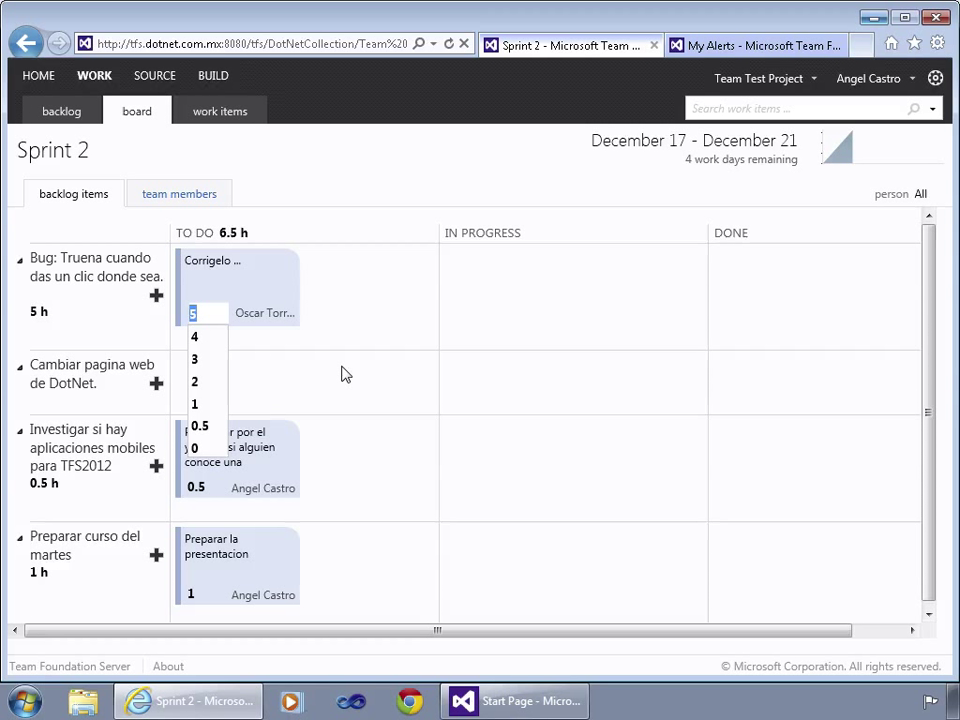
pyautogui.click(223, 298)
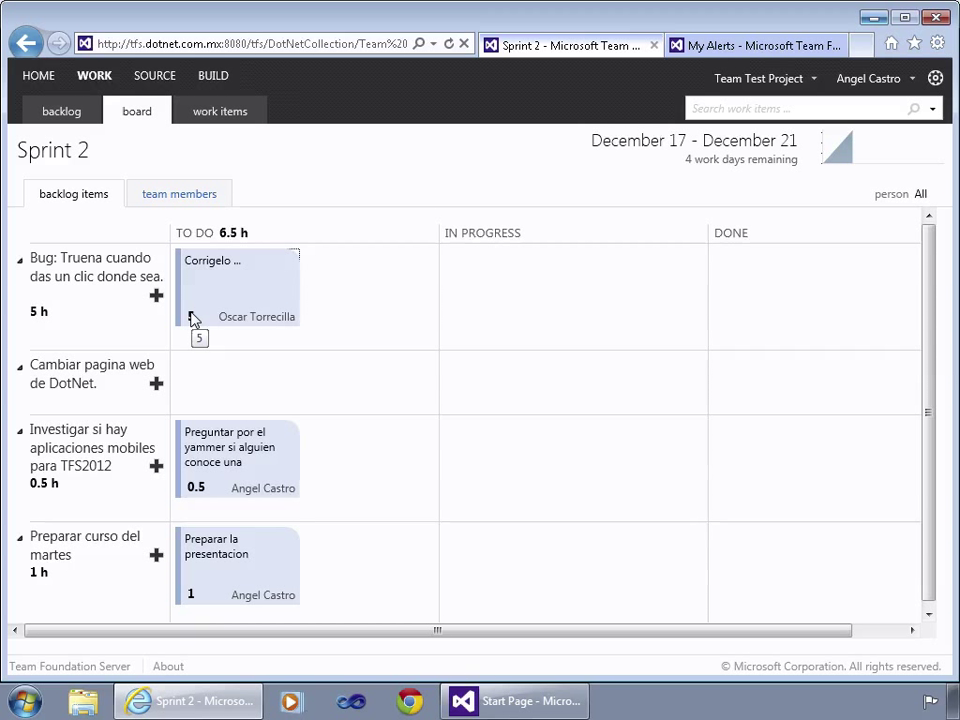
pyautogui.click(192, 316)
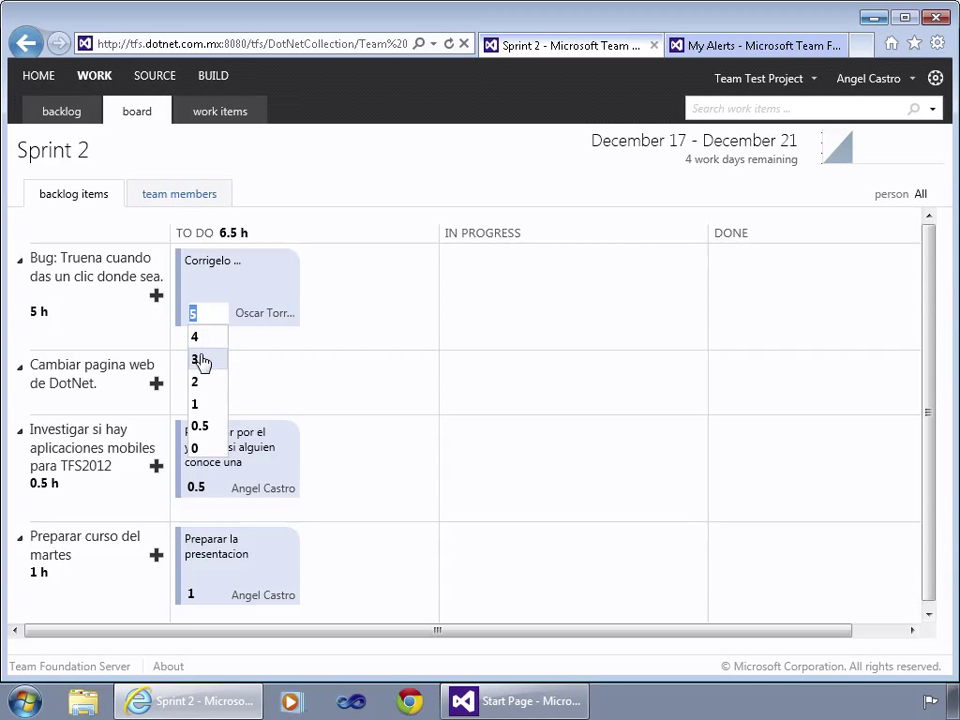
pyautogui.click(197, 359)
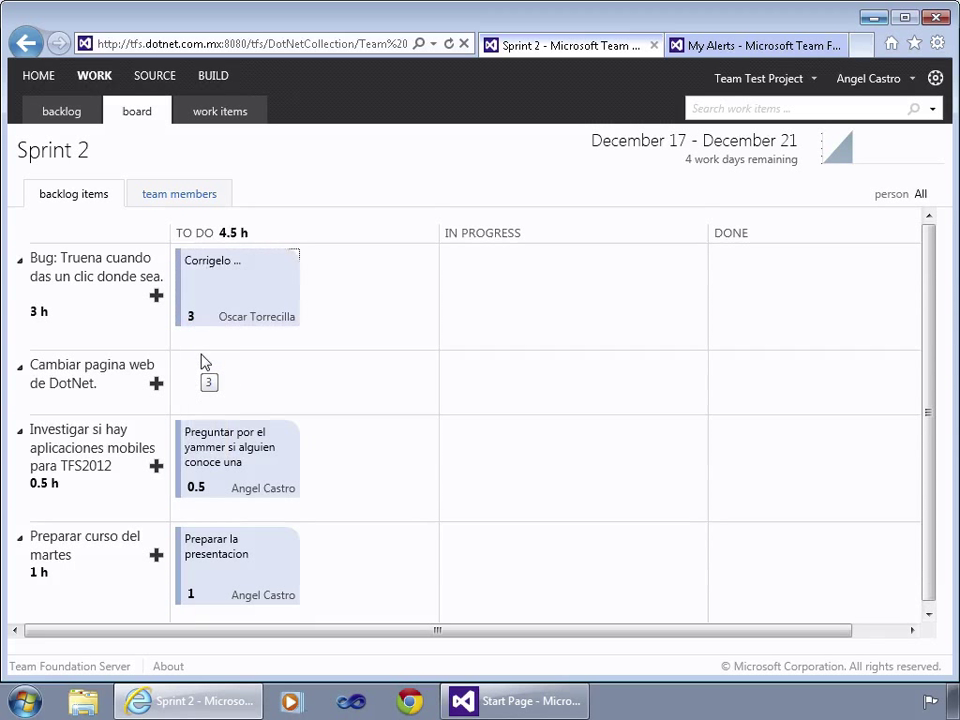
# - Reassign the "Corrigelo ..." task to the other team member on its card, and assign it back to the original one
pyautogui.click(264, 320)
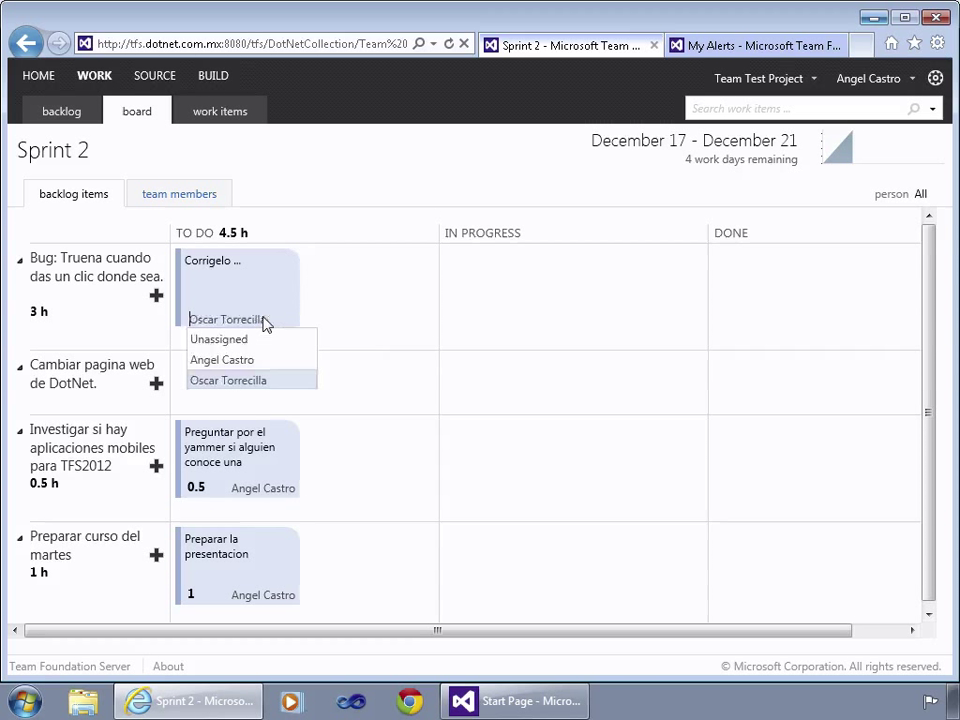
pyautogui.click(252, 360)
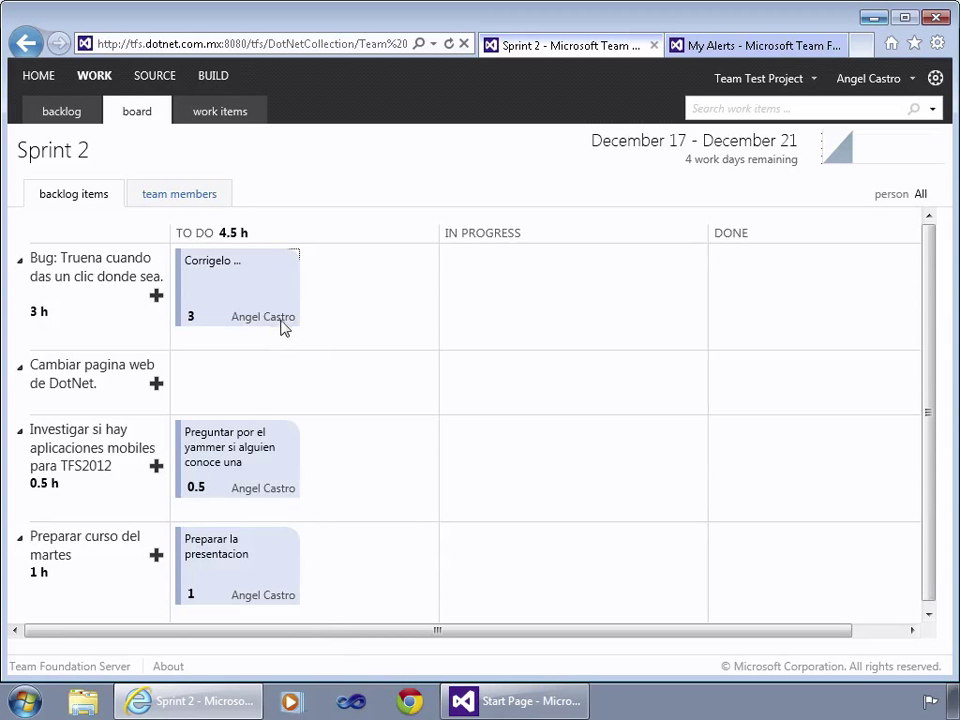
pyautogui.click(280, 325)
pyautogui.click(280, 380)
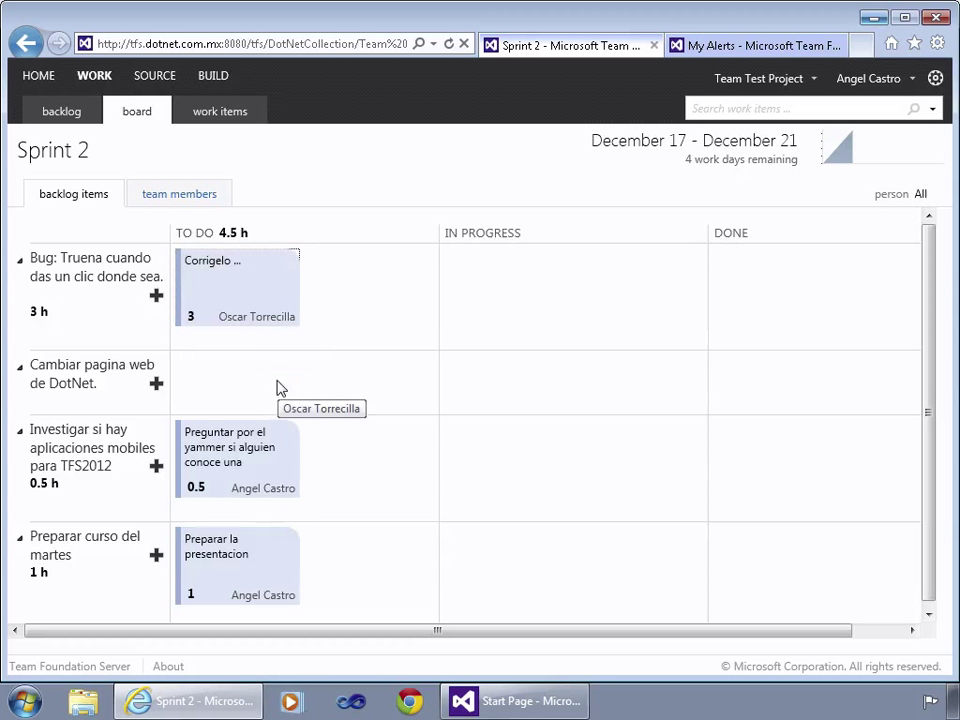
# - Move the "Corrigelo ..." task card from To Do to Done on the Sprint 2 board
pyautogui.moveTo(268, 272); pyautogui.dragTo(744, 279)
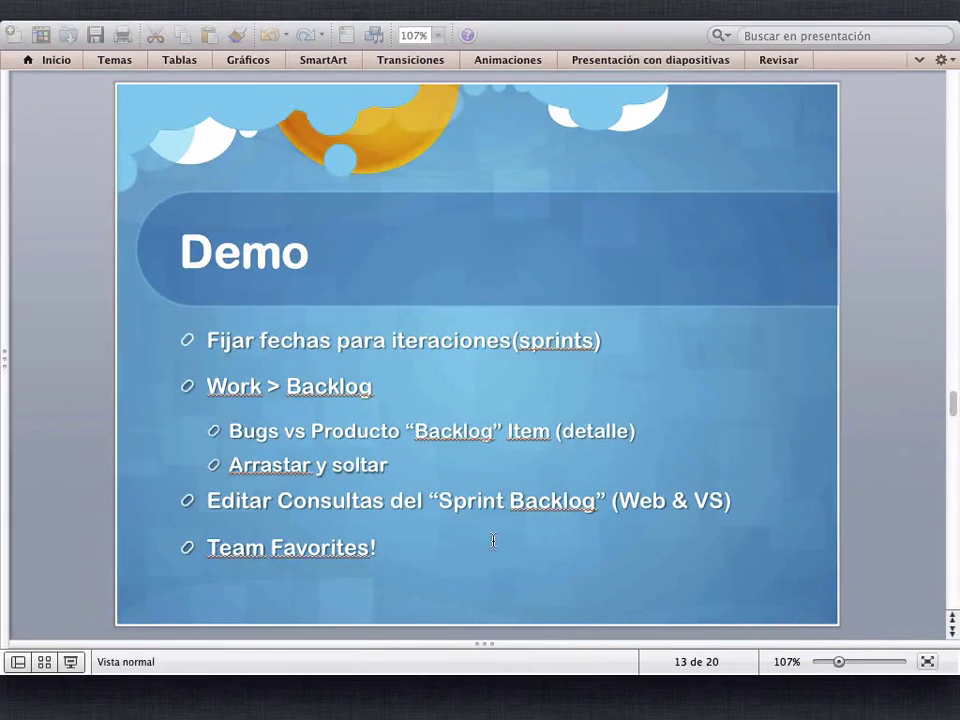
# - Advance the presentation to the slide on grooming the product backlog, and open the backlog view in the browser
pyautogui.click(952, 633)
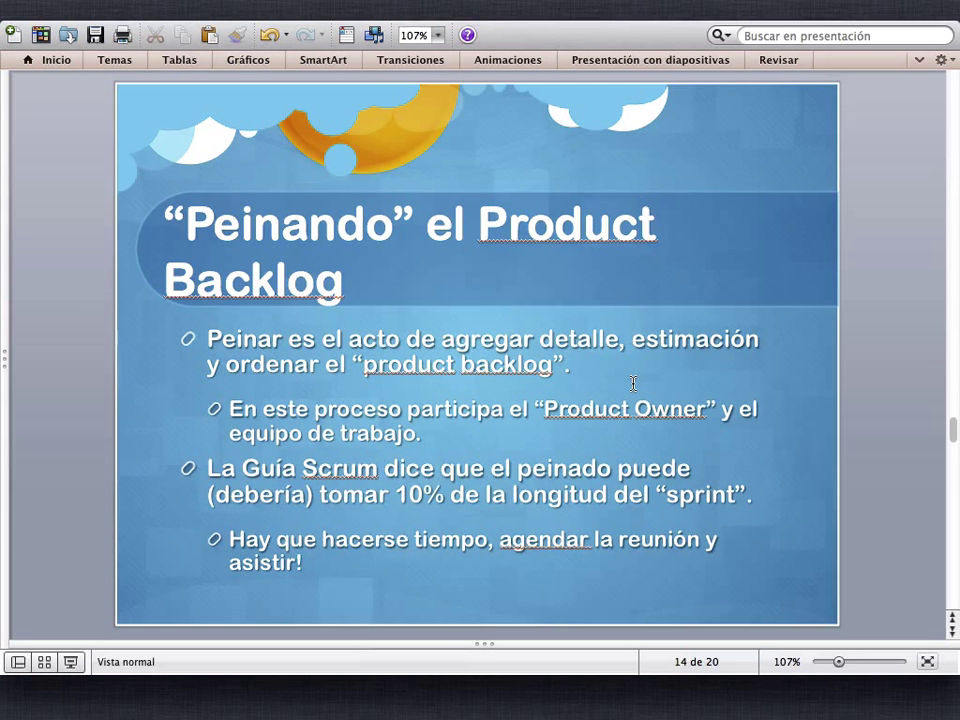
pyautogui.click(641, 266)
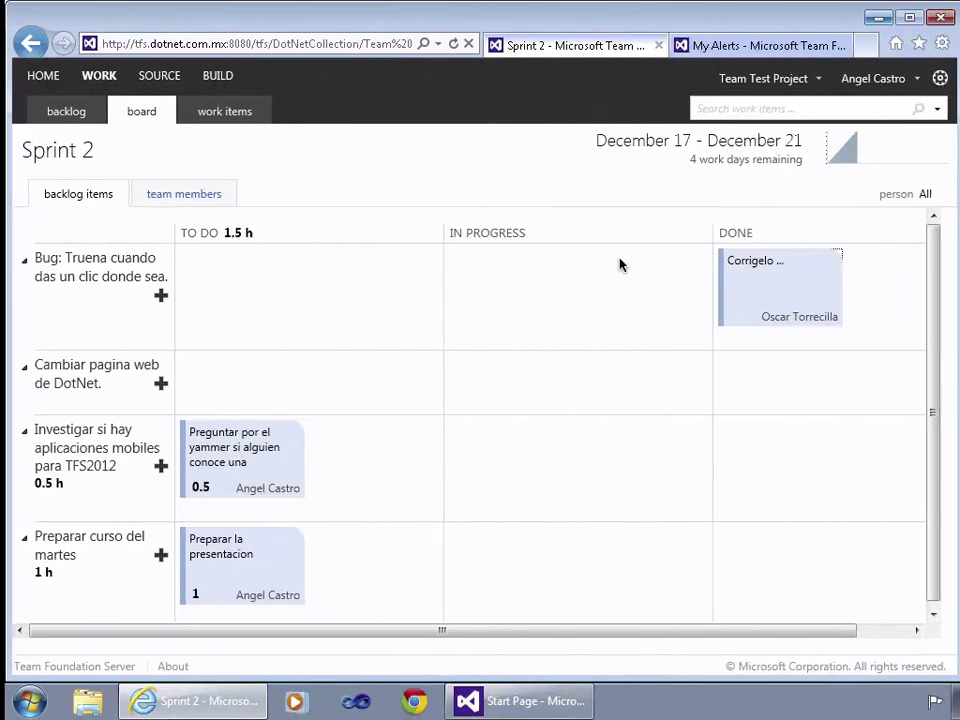
pyautogui.click(66, 117)
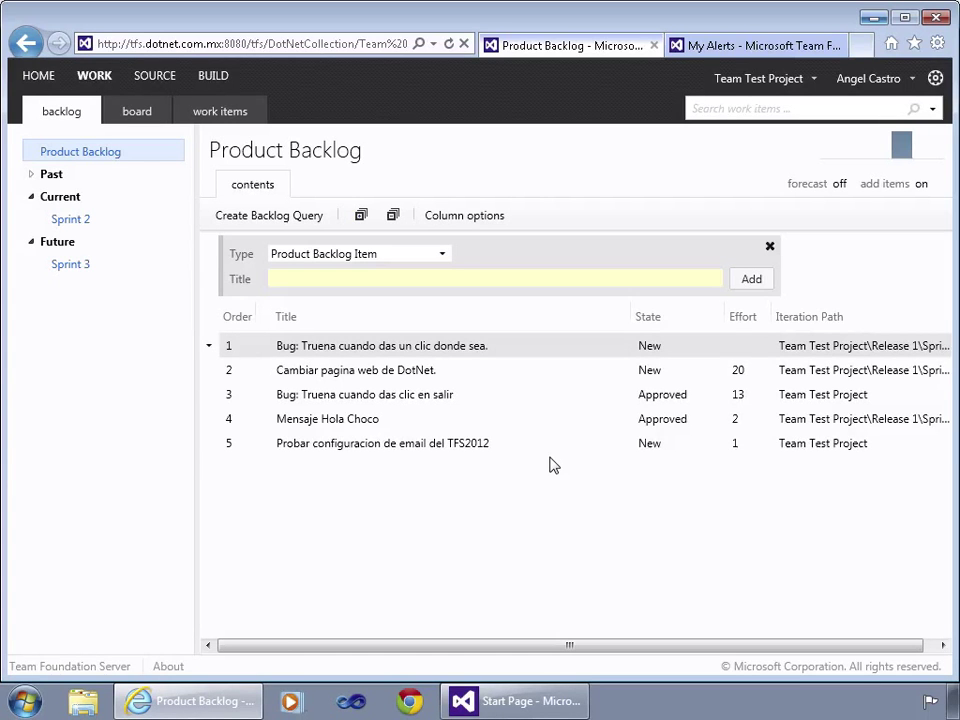
# - Switch to the presentation, advance to the El "Sprint" slide, and return to the Sprint 2 backlog in the browser
pyautogui.hotkey('ctrl', 'Left')
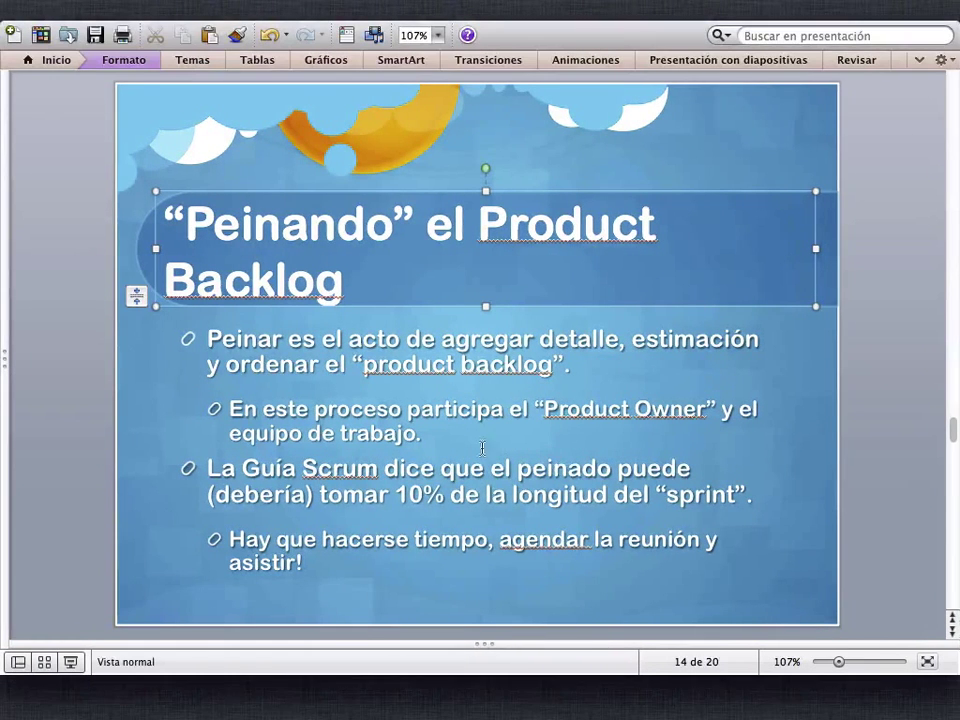
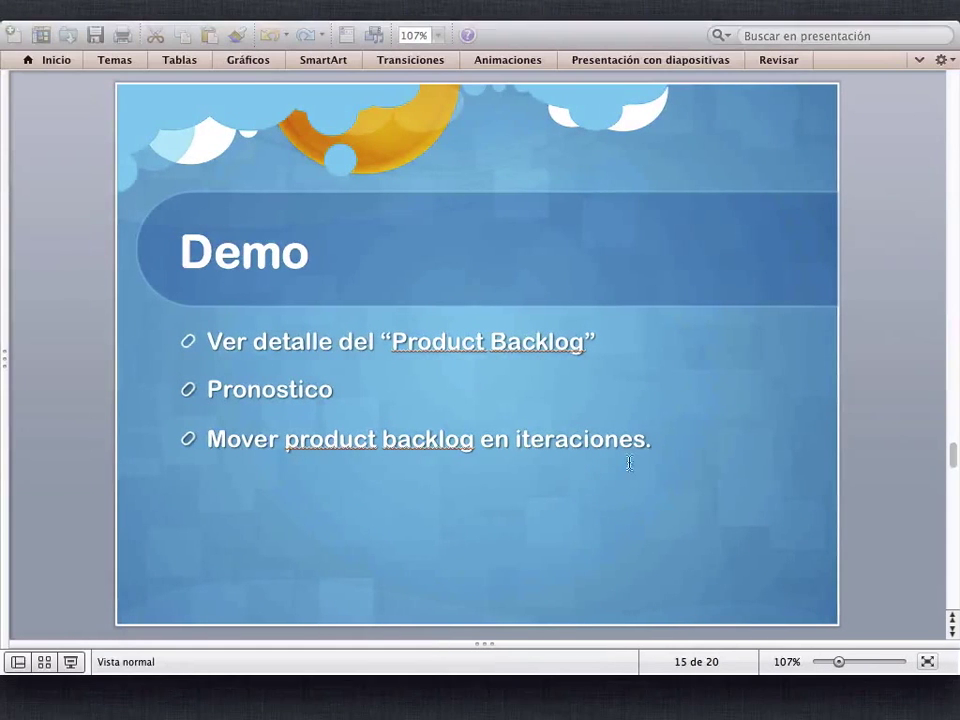
pyautogui.click(954, 634)
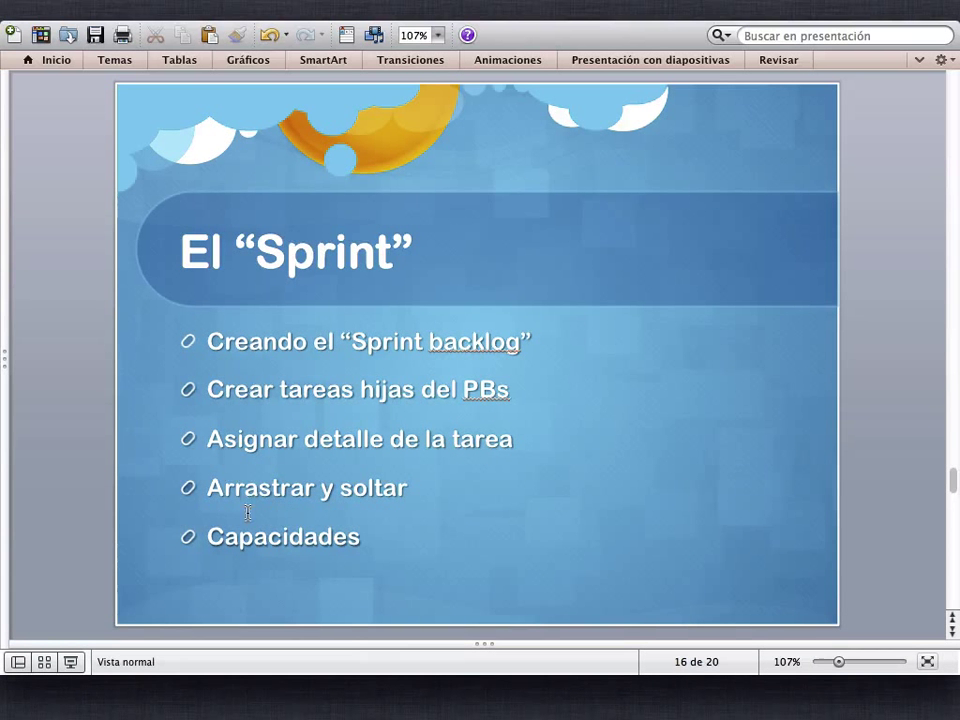
pyautogui.hotkey('ctrl', 'Right')
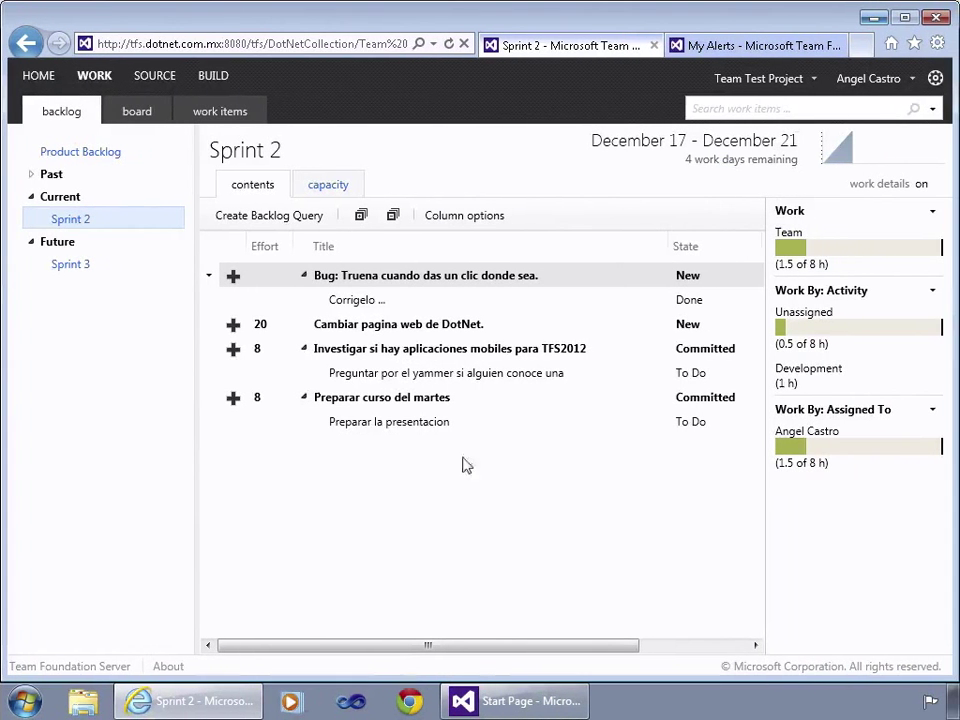
pyautogui.doubleClick(425, 333)
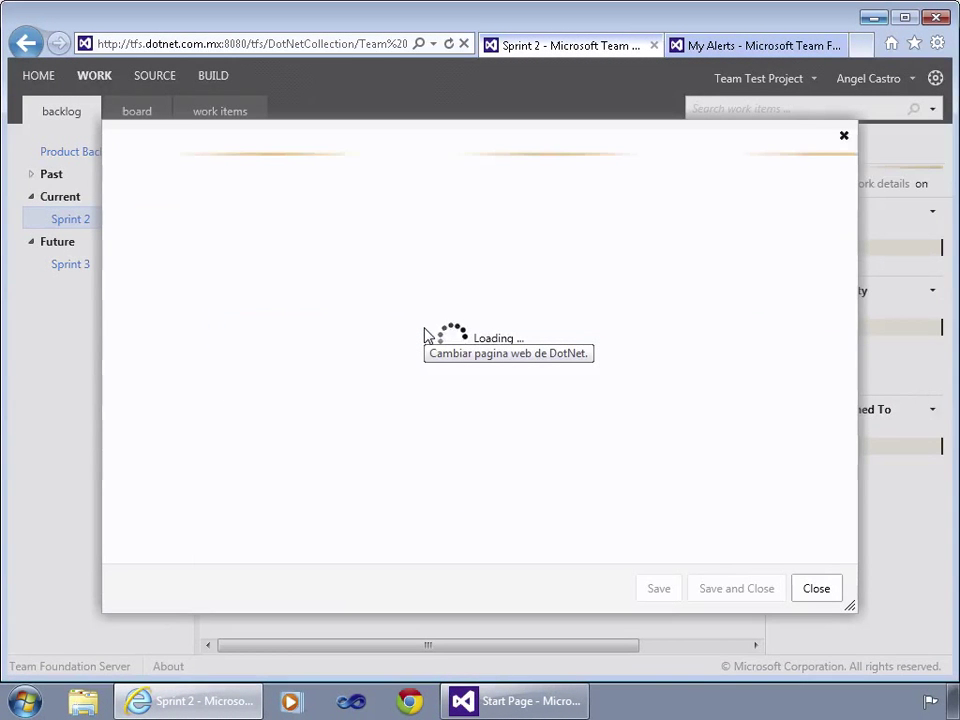
pyautogui.click(844, 136)
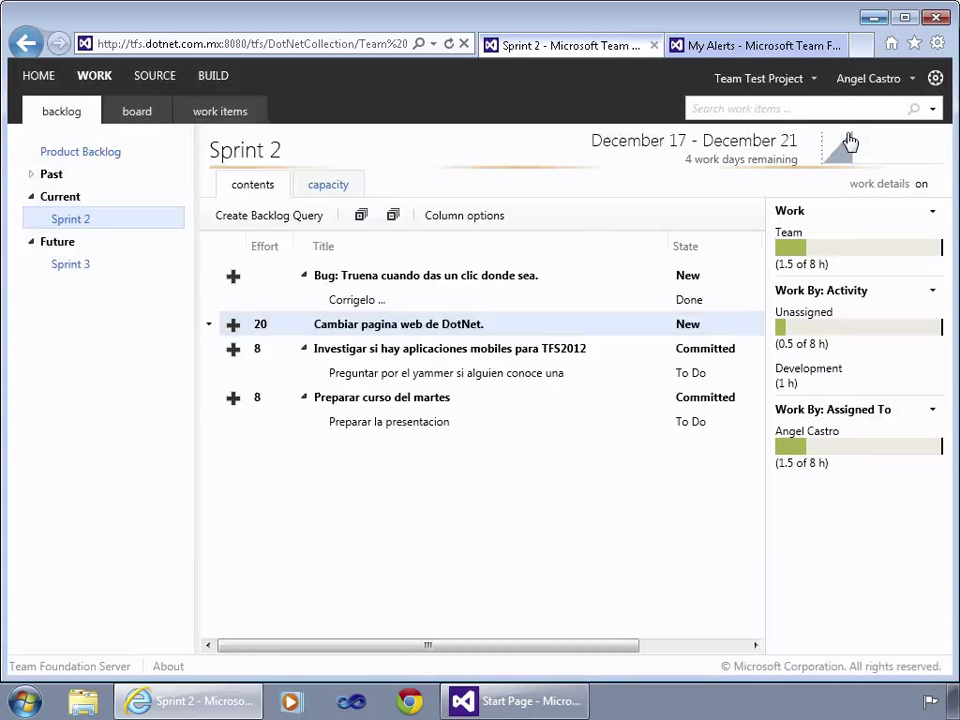
pyautogui.click(233, 324)
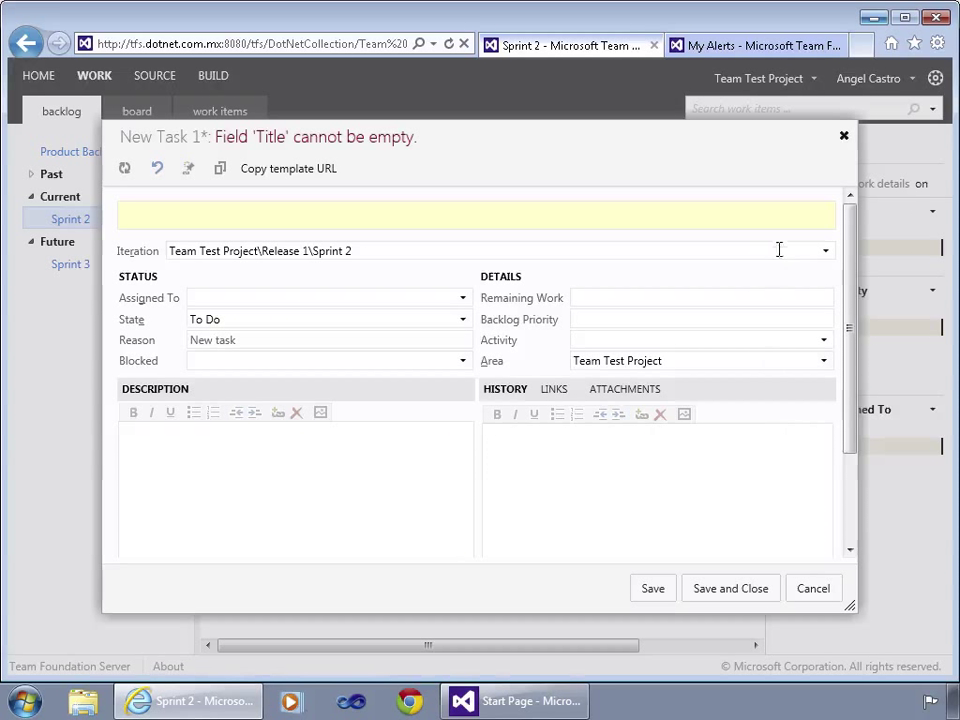
pyautogui.moveTo(650, 147); pyautogui.dragTo(484, 184)
pyautogui.click(467, 211)
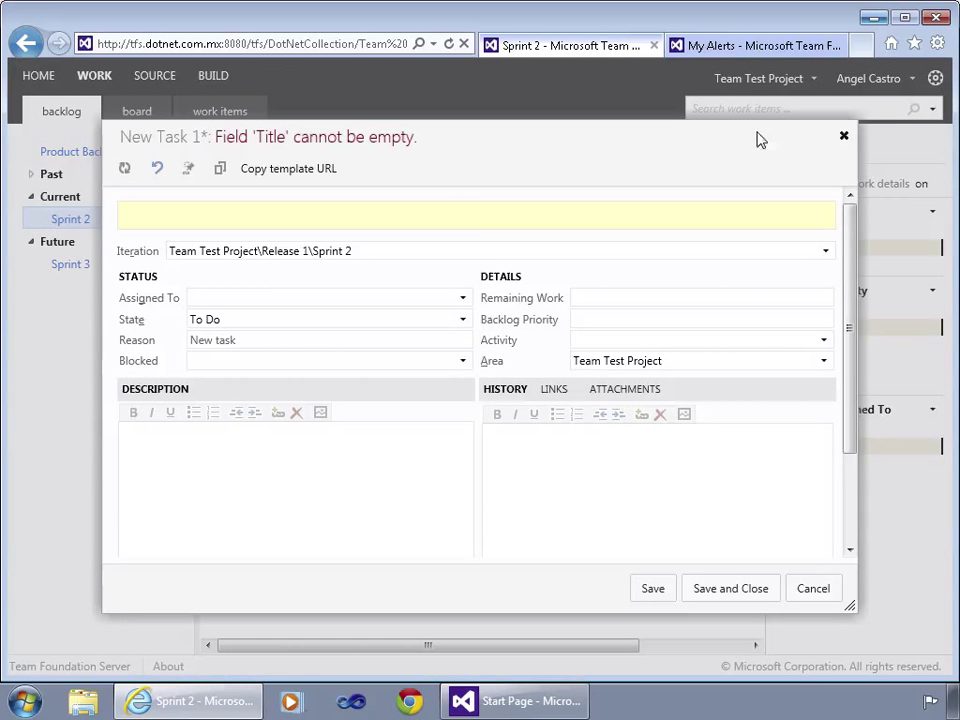
pyautogui.click(842, 140)
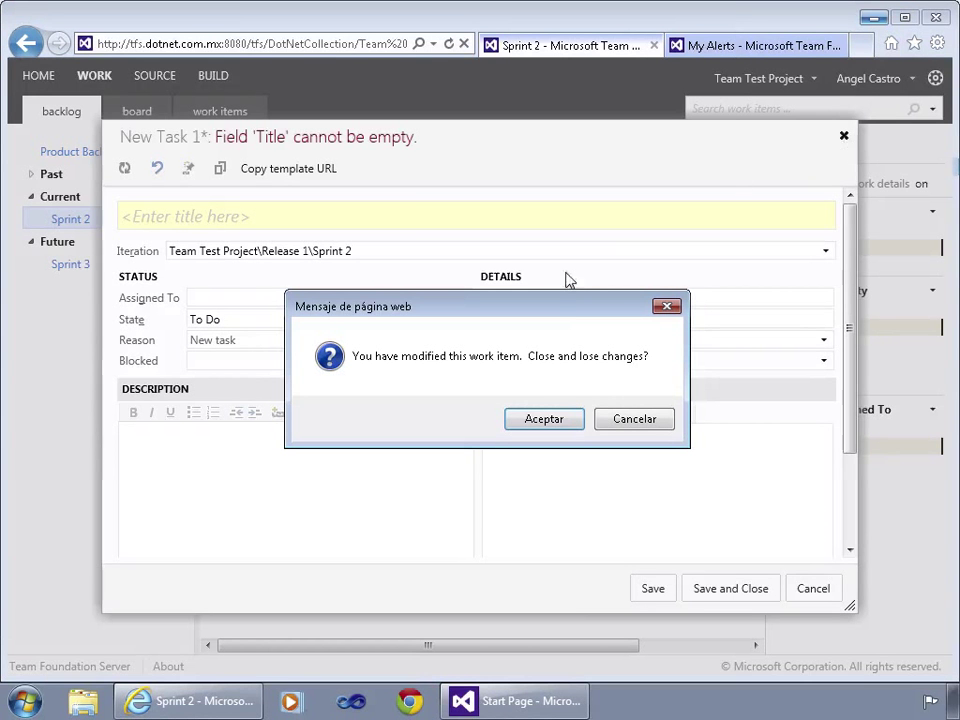
pyautogui.click(572, 418)
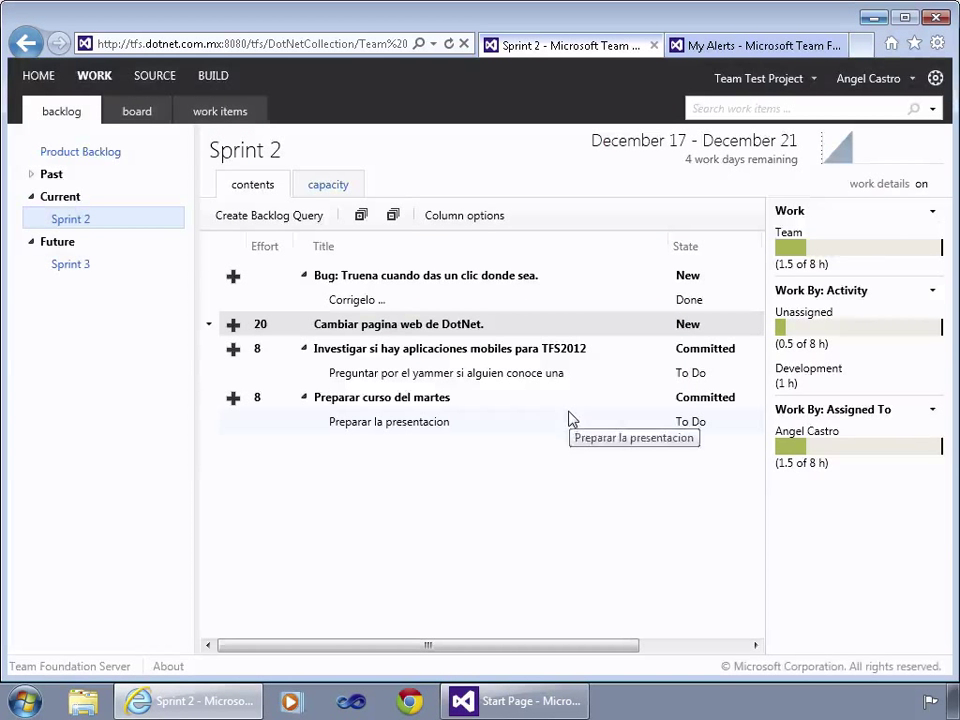
# - Add a task under the "Cambiar pagina web de DotNet." item and title it "Diseño de la pagina web."
pyautogui.click(233, 325)
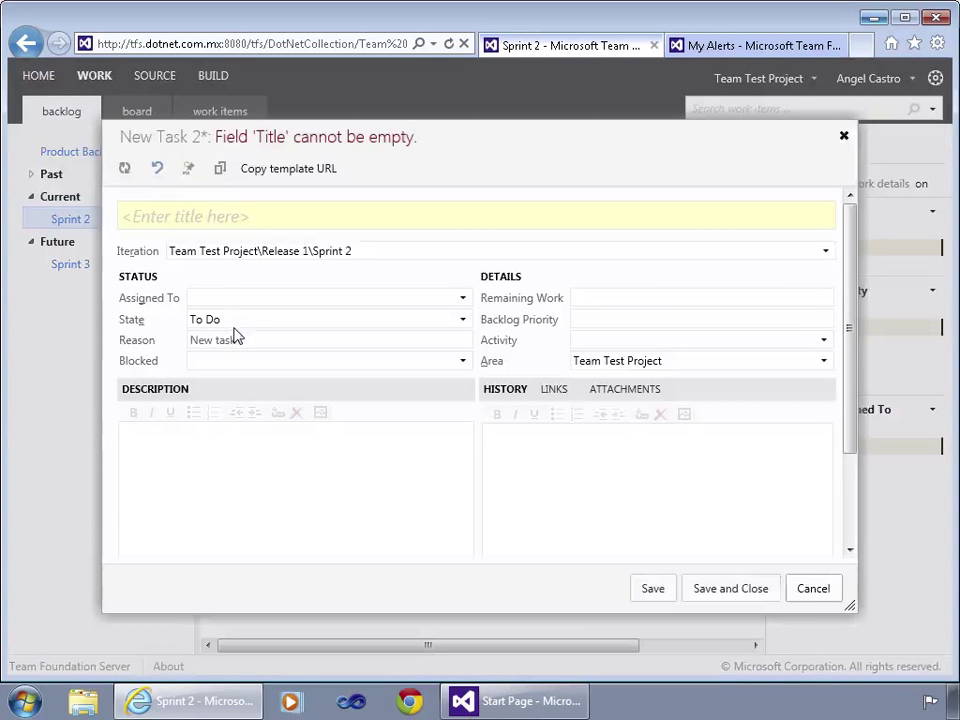
pyautogui.click(472, 220)
pyautogui.write('Diseno d')
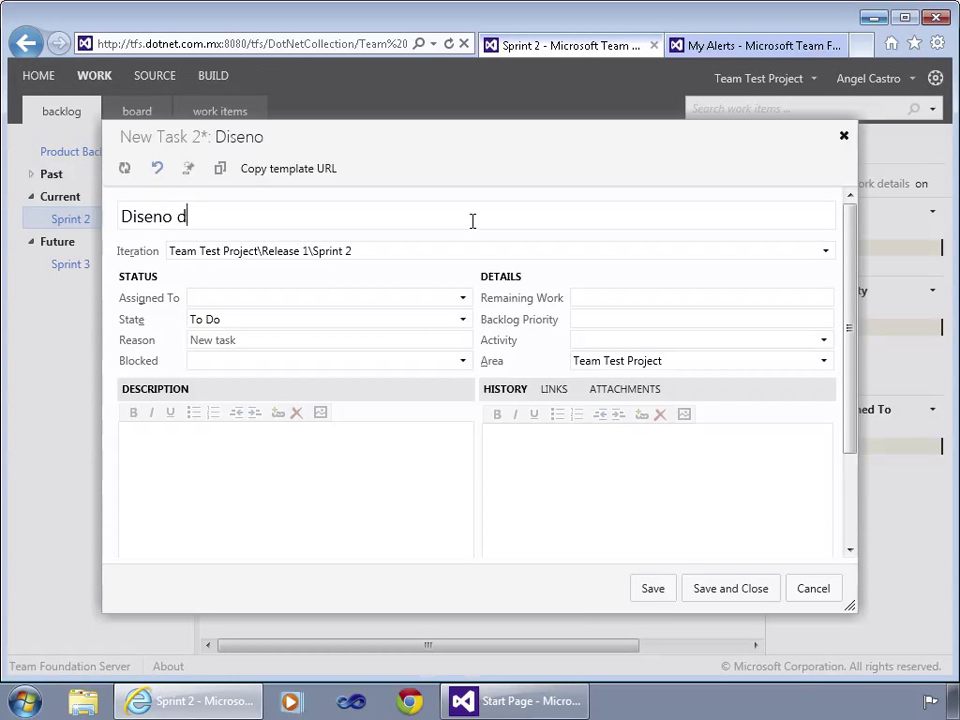
pyautogui.write('e la pagina web.')
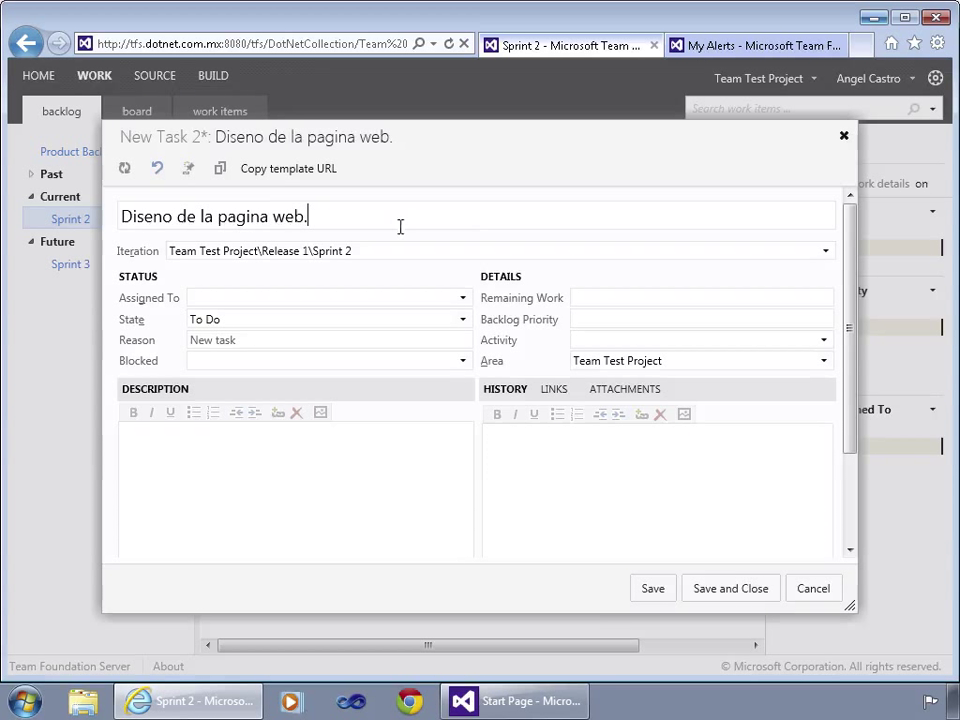
pyautogui.click(166, 218)
pyautogui.press('BackSpace')
pyautogui.write('ñ')
pyautogui.press('End')
# - Assign the new web page design task to a team member and choose To Do as its state
pyautogui.click(462, 299)
pyautogui.moveTo(462, 348); pyautogui.dragTo(461, 429)
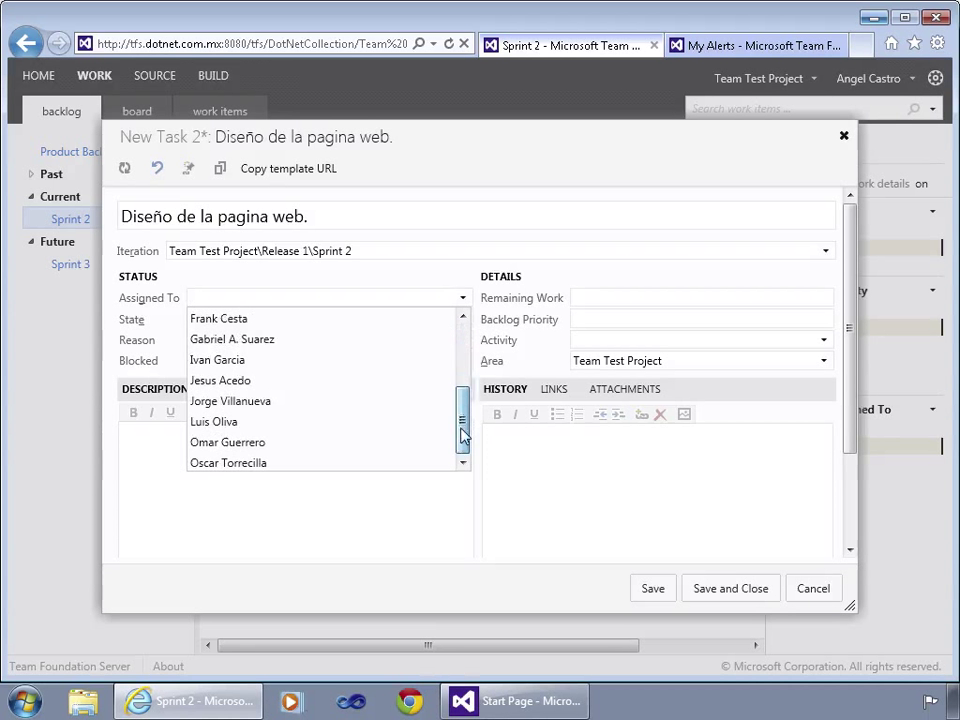
pyautogui.click(409, 461)
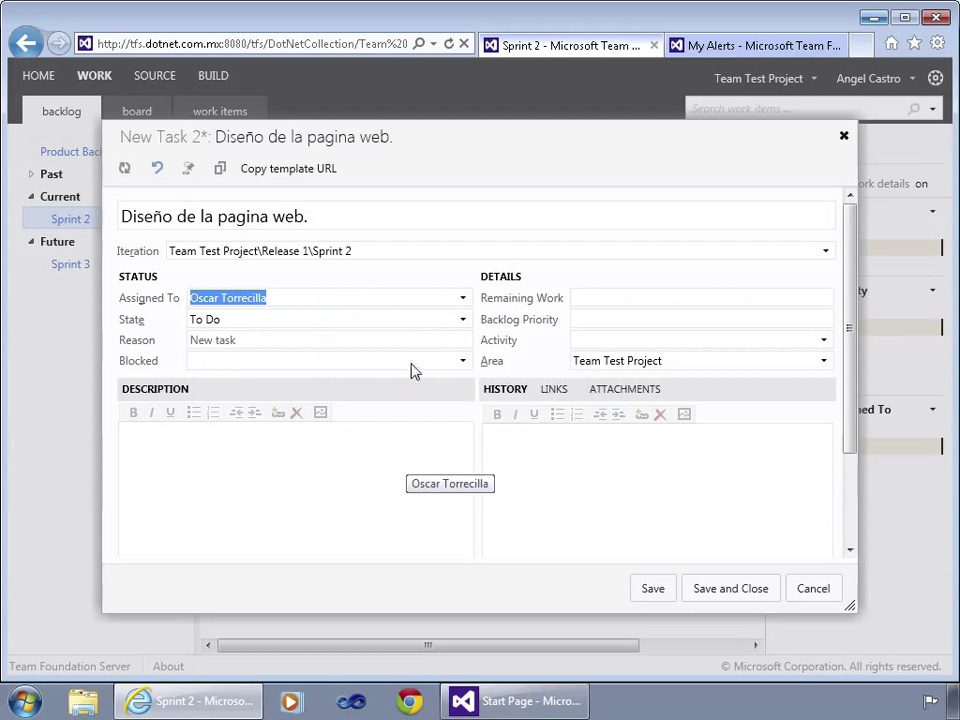
pyautogui.click(463, 319)
pyautogui.click(463, 340)
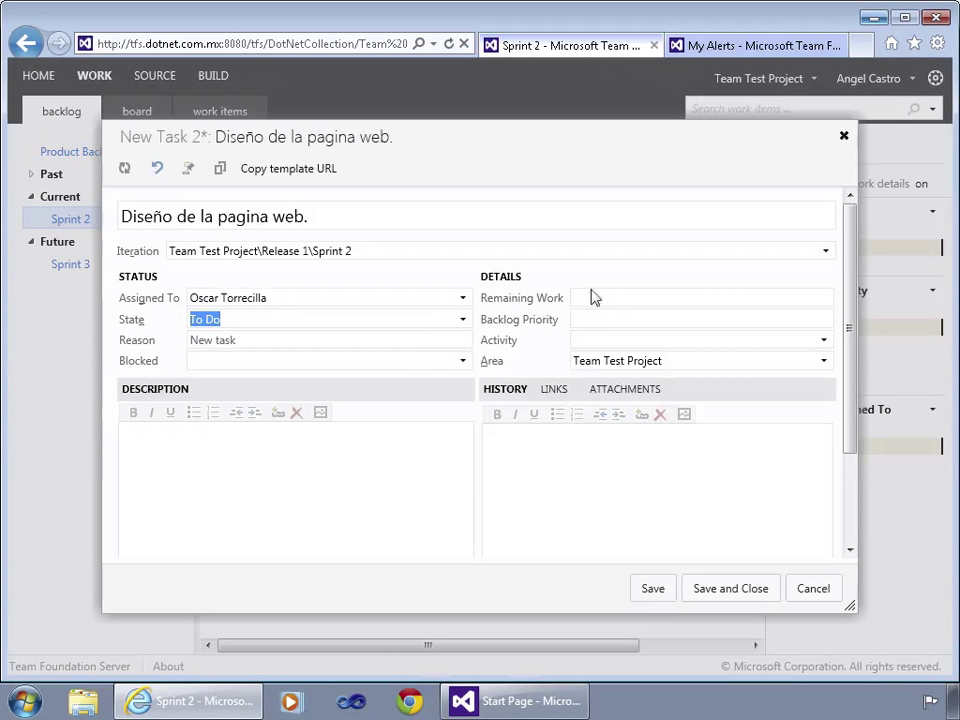
# - Set the web page design task's remaining work to 2, backlog priority to 6 and activity to Design
pyautogui.click(653, 297)
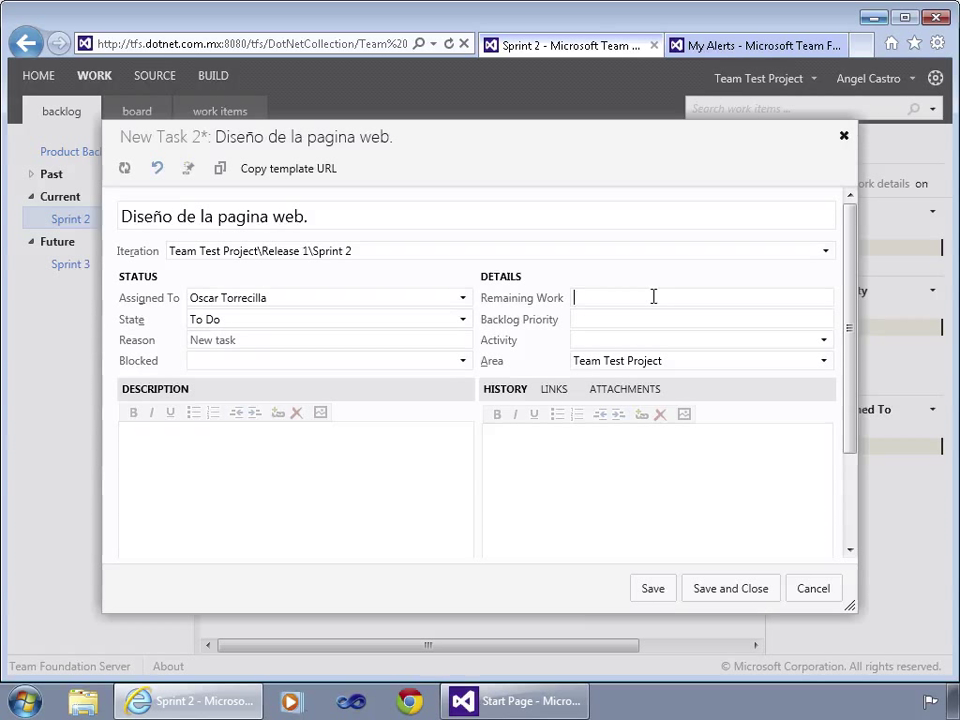
pyautogui.click(796, 321)
pyautogui.write('6')
pyautogui.click(823, 340)
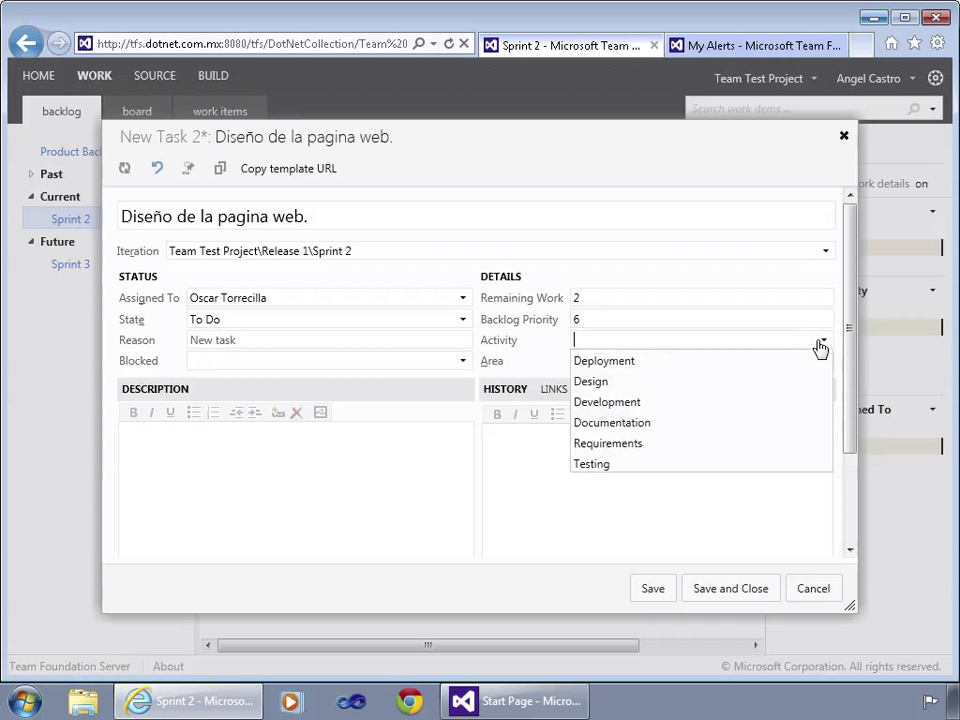
pyautogui.click(713, 392)
# - Enter "Seguimiento al diseñador." as the design task's description, and save and close the task
pyautogui.click(300, 451)
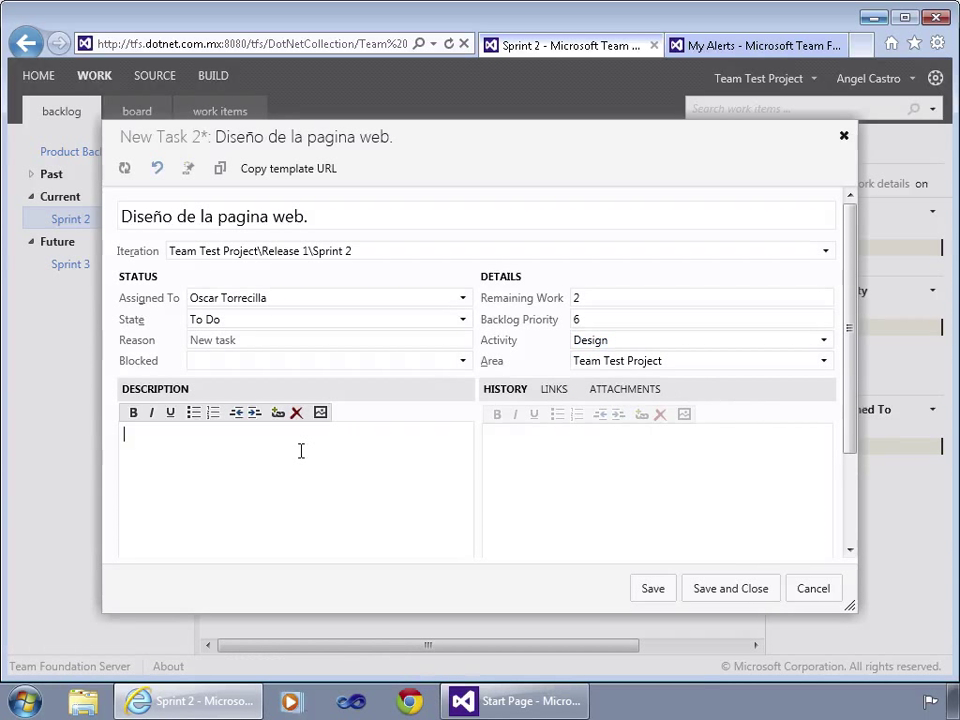
pyautogui.scroll(-1, 300, 451)
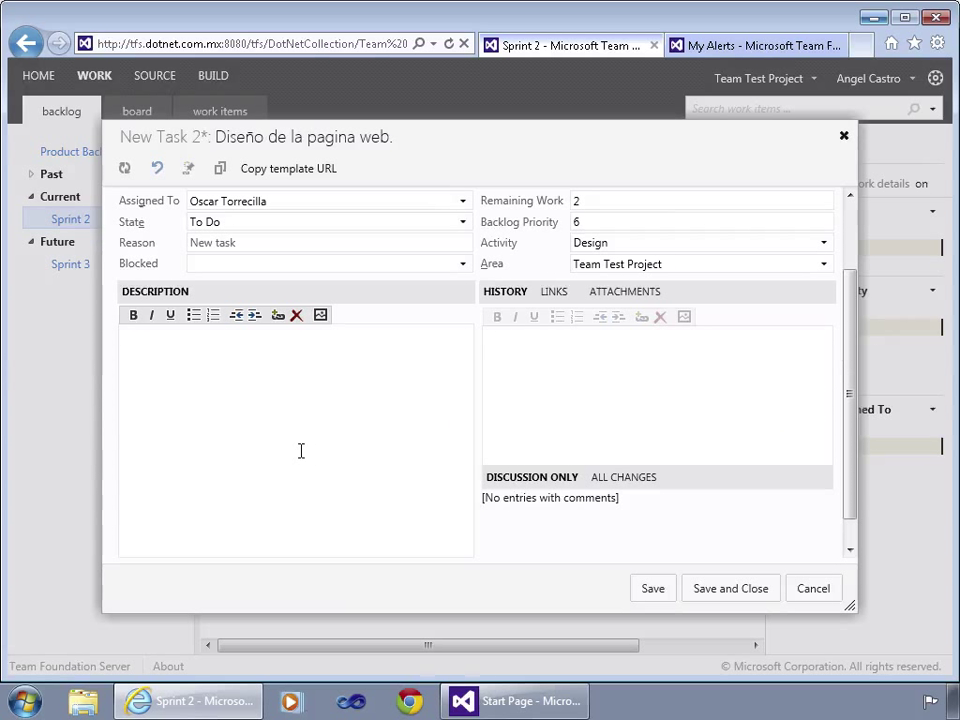
pyautogui.write('Seguimiento a Id')
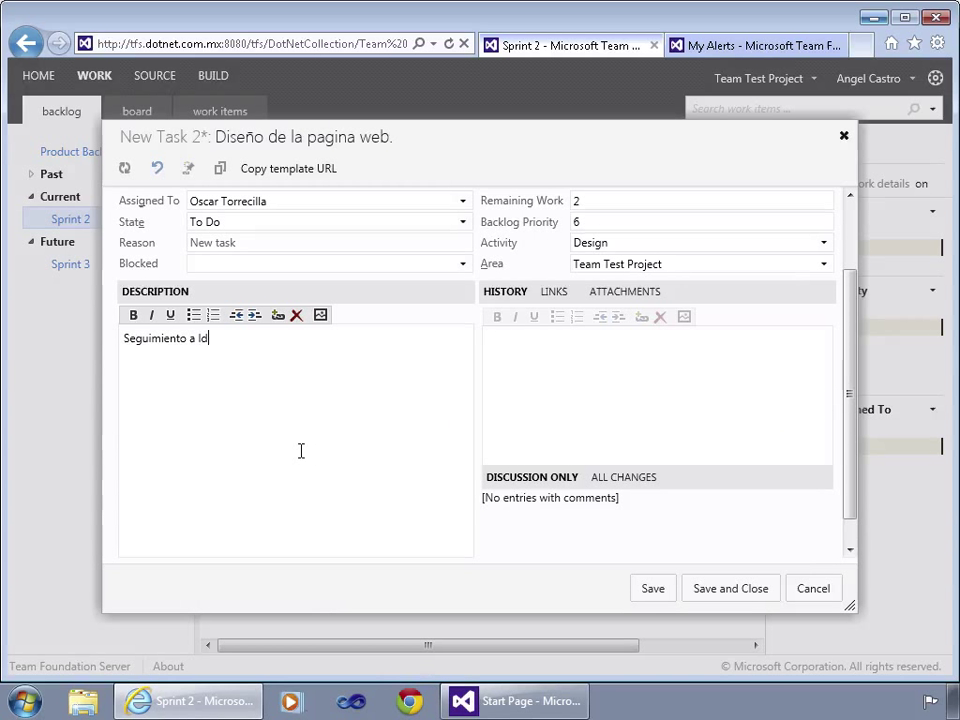
pyautogui.write('l diseñador.')
pyautogui.click(730, 585)
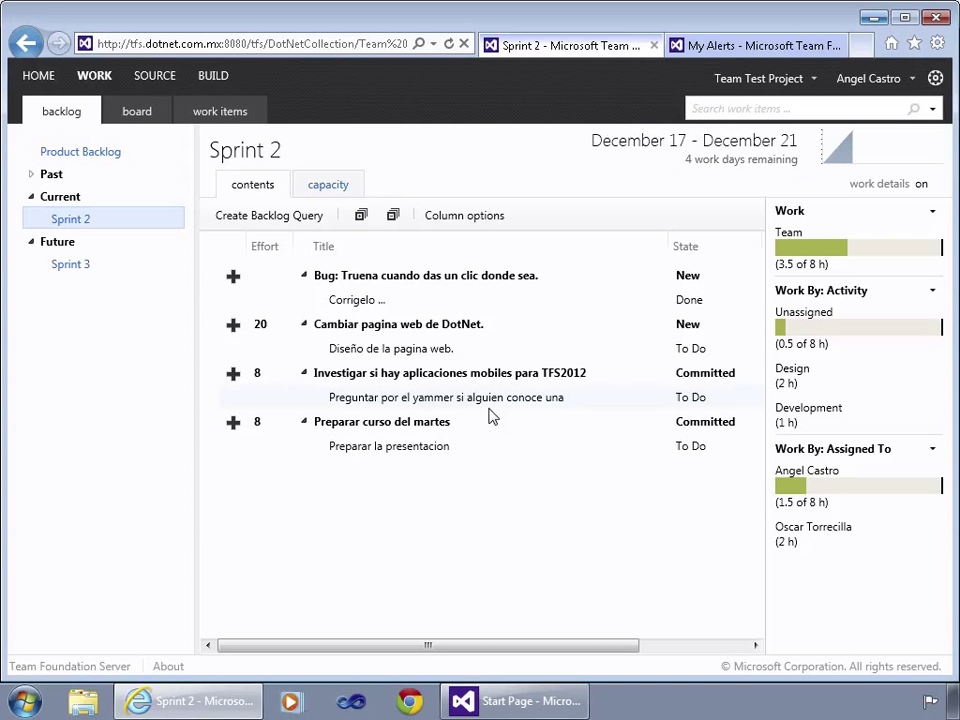
# - Reopen the "Diseño de la pagina web." task to review its details and iteration, and close it without changes
pyautogui.doubleClick(435, 354)
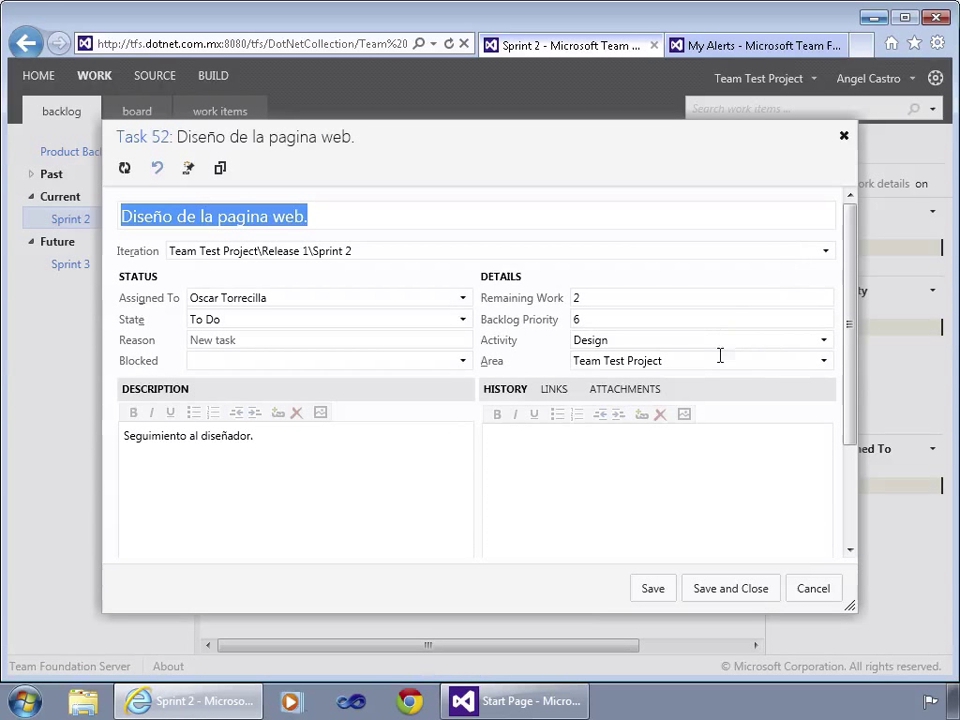
pyautogui.click(825, 251)
pyautogui.click(825, 254)
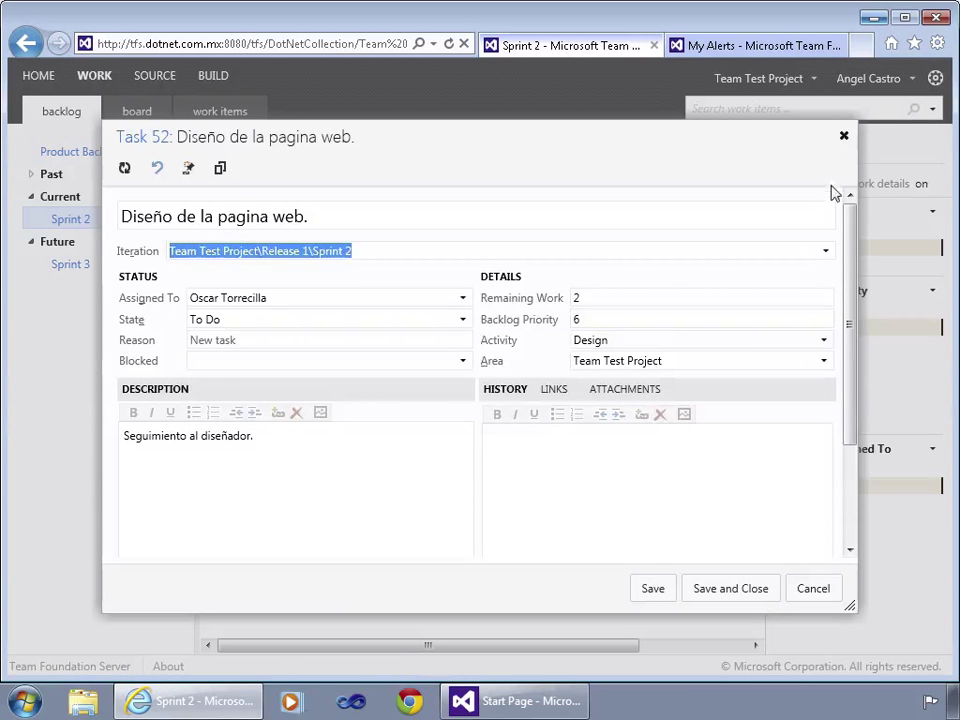
pyautogui.click(844, 135)
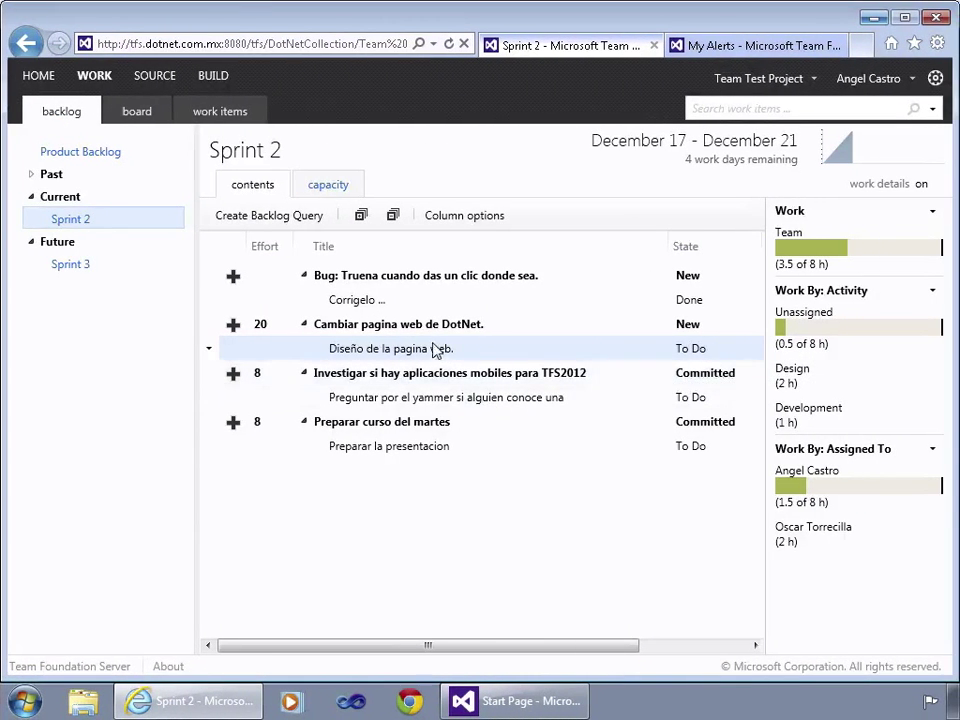
# - Add a linked child task to "Cambiar pagina web de DotNet." titled "Maquetar diseno web en base a diseno PSD"
pyautogui.doubleClick(422, 330)
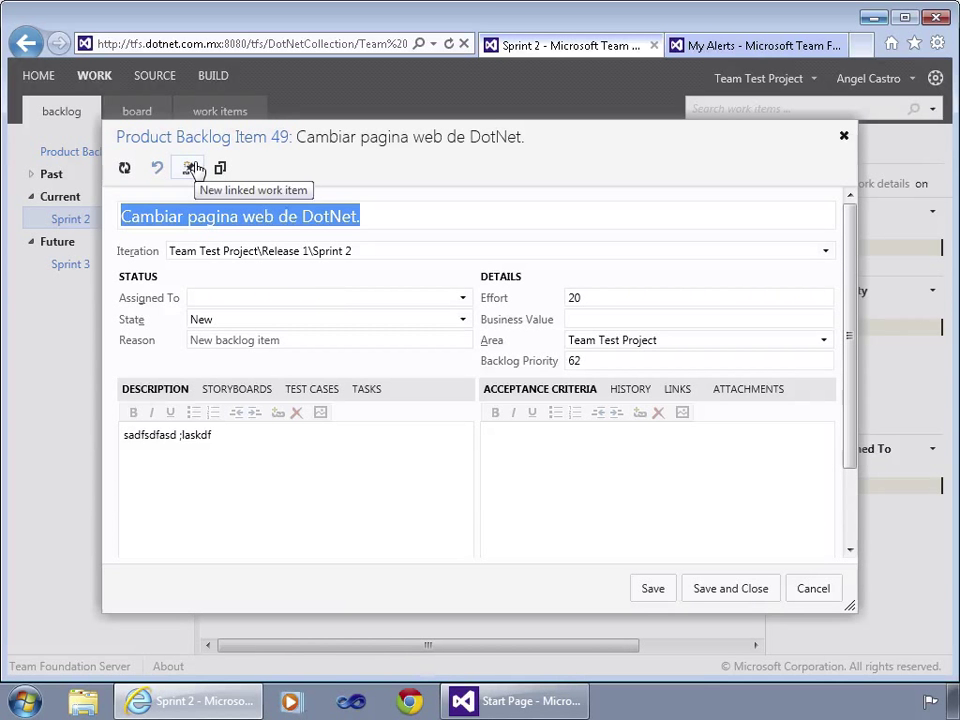
pyautogui.click(191, 168)
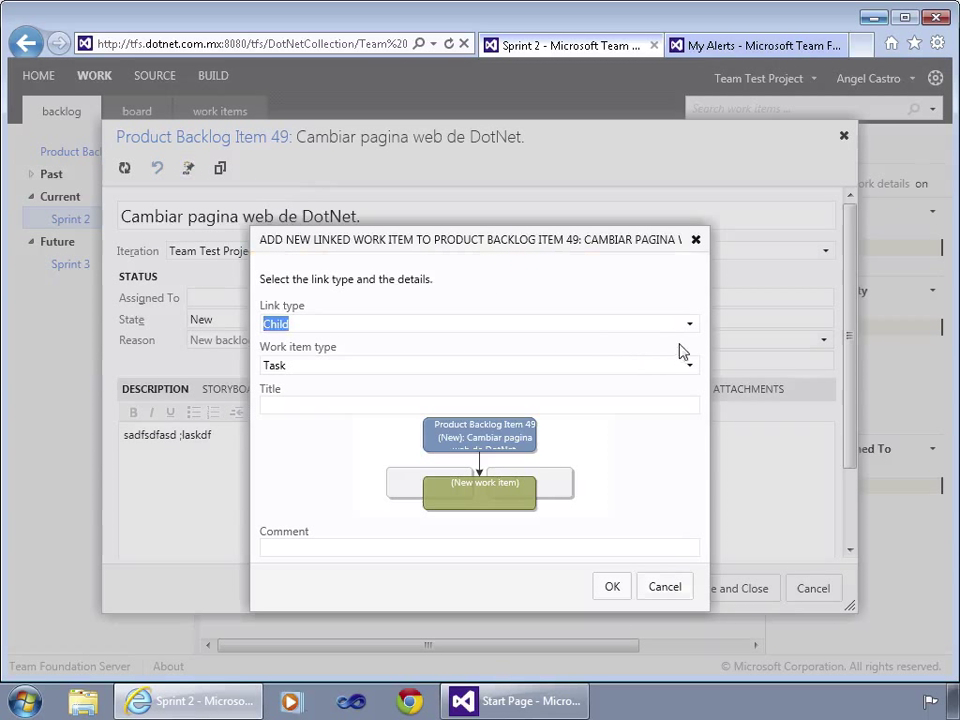
pyautogui.click(692, 366)
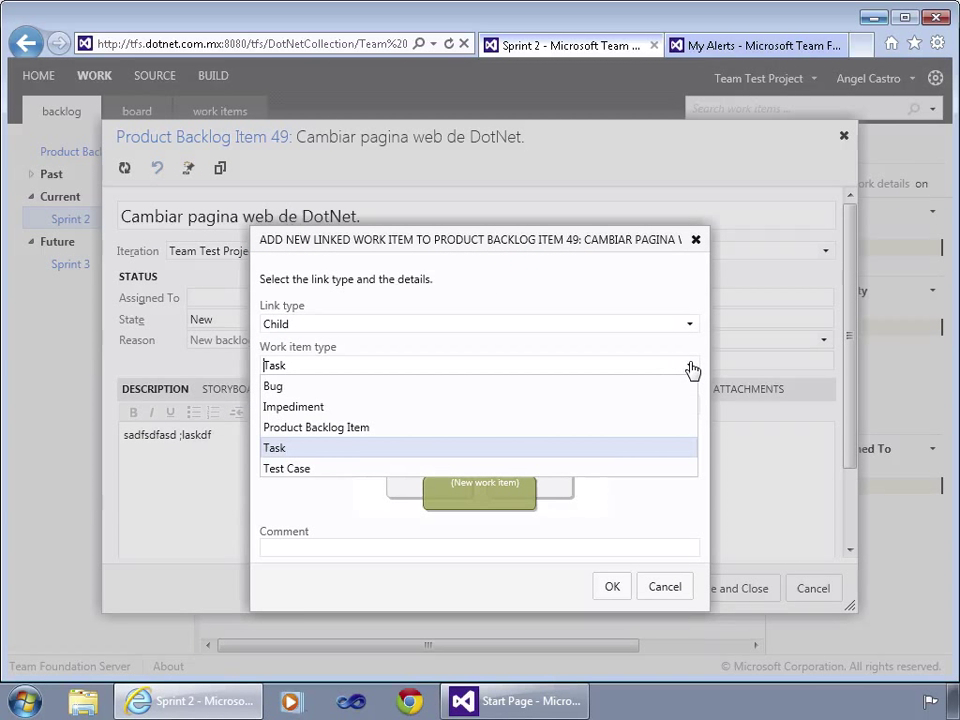
pyautogui.click(632, 368)
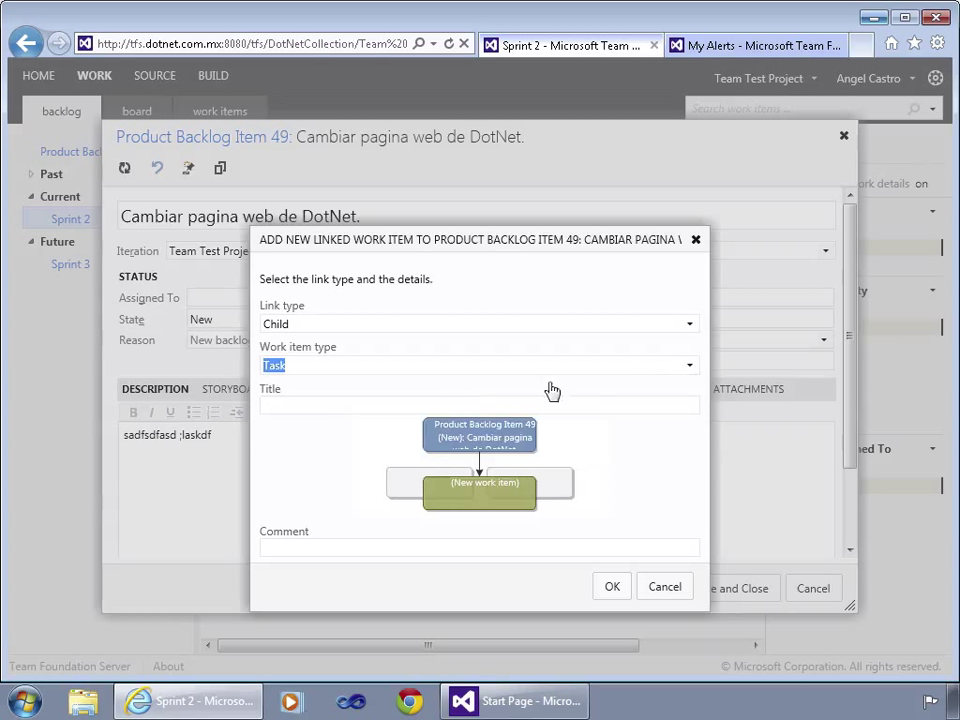
pyautogui.click(465, 400)
pyautogui.write('Maquetar')
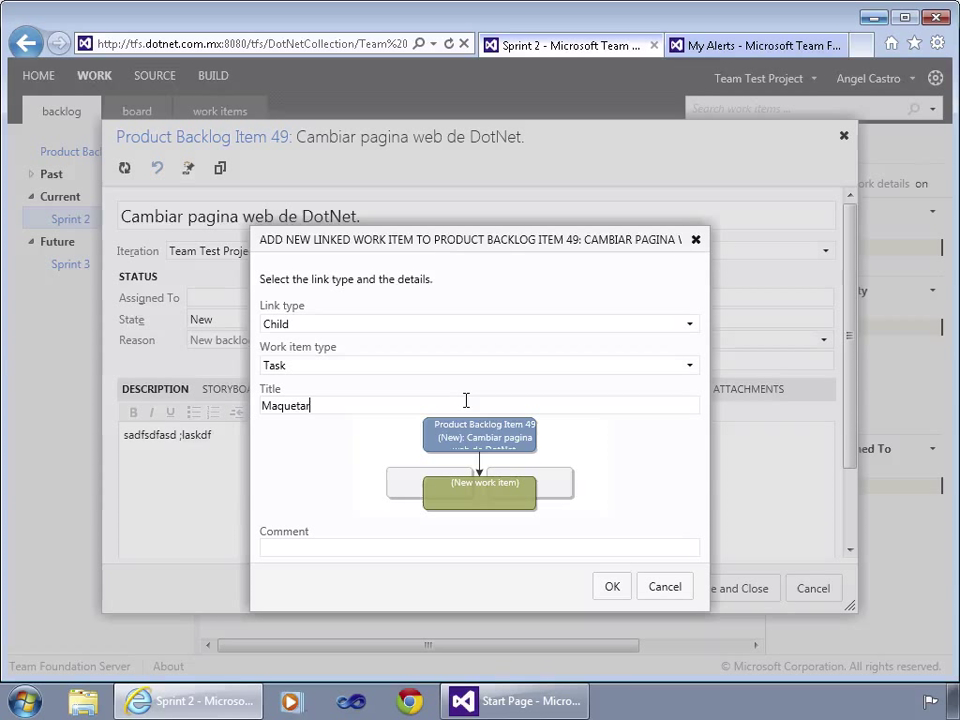
pyautogui.write('l diseno')
pyautogui.press('BackSpace')
pyautogui.press('BackSpace')
pyautogui.write('no web en base a ')
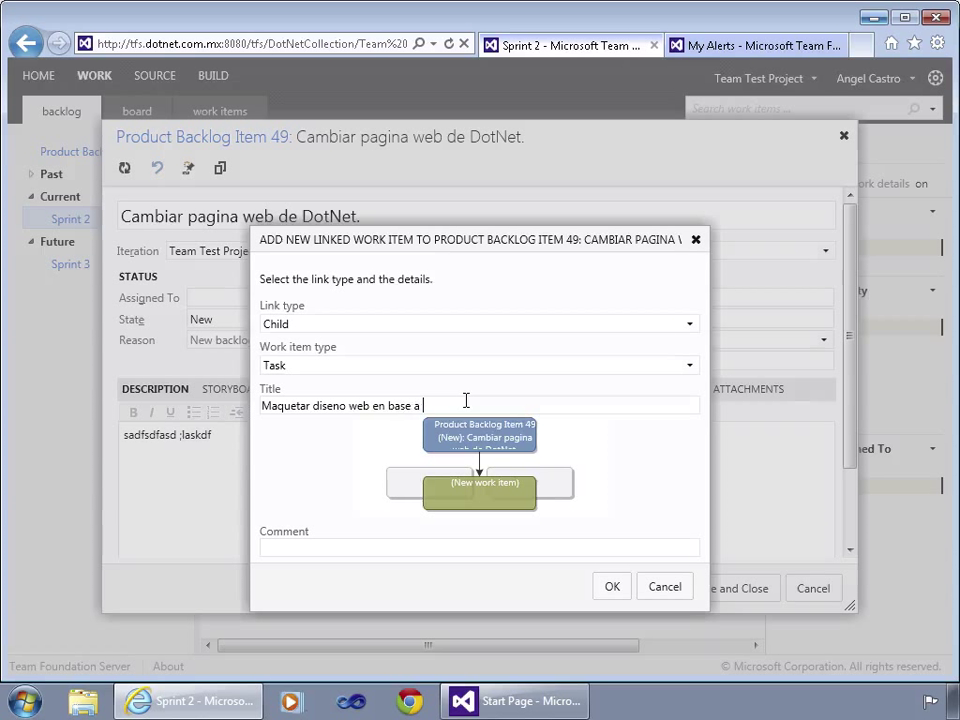
pyautogui.write('diseno PSD')
pyautogui.click(613, 588)
# - Set the new layout task's remaining work to 2 and its backlog priority to 9
pyautogui.click(392, 527)
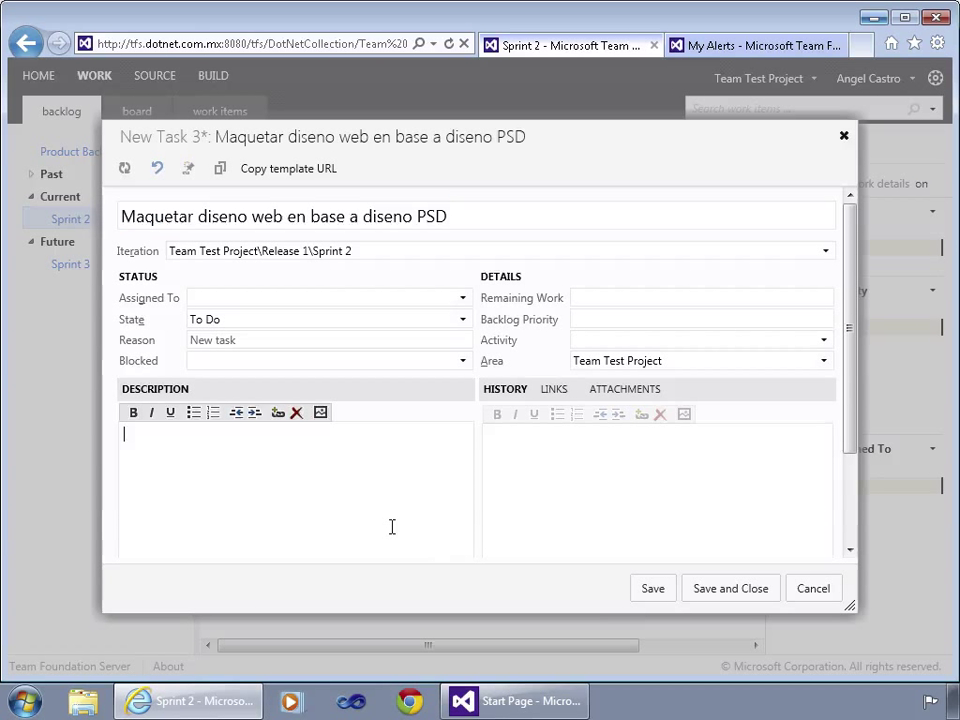
pyautogui.click(401, 297)
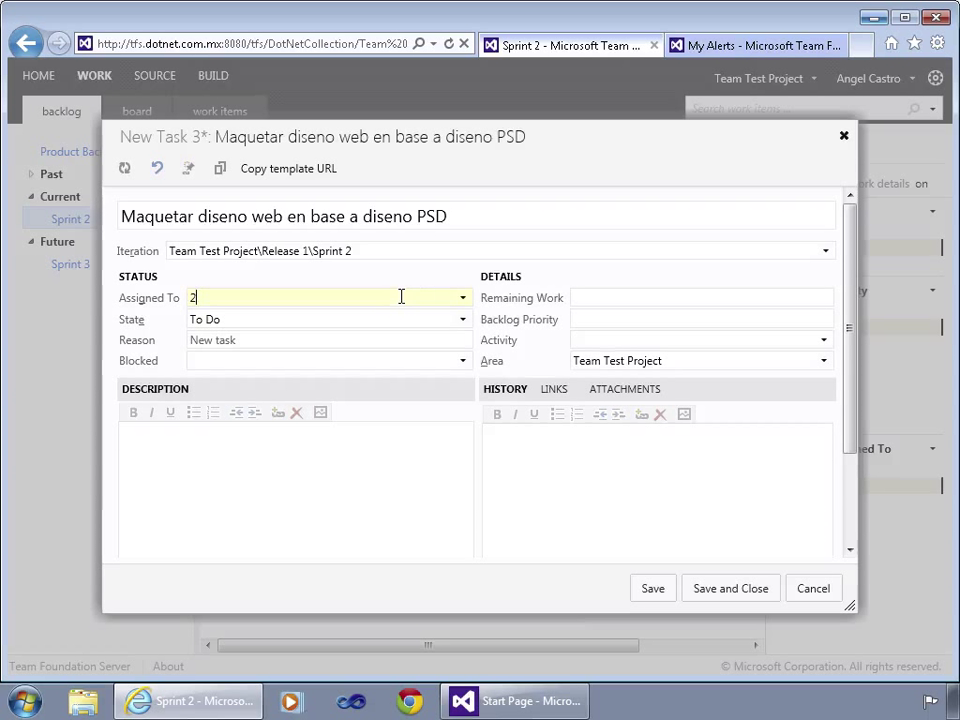
pyautogui.press('BackSpace')
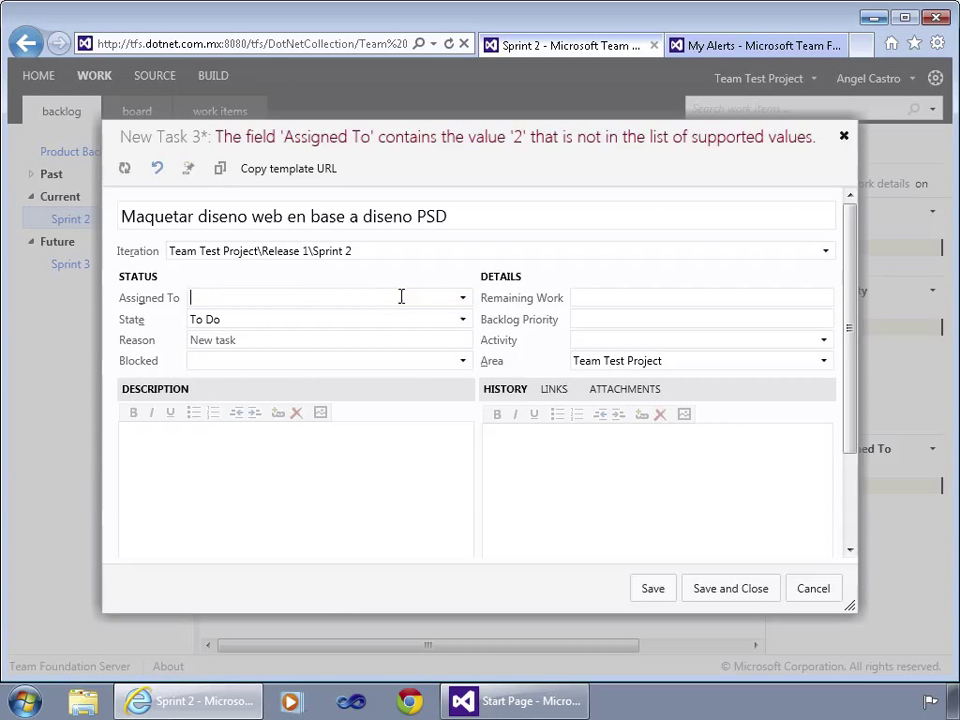
pyautogui.click(581, 297)
pyautogui.write('2')
pyautogui.click(671, 320)
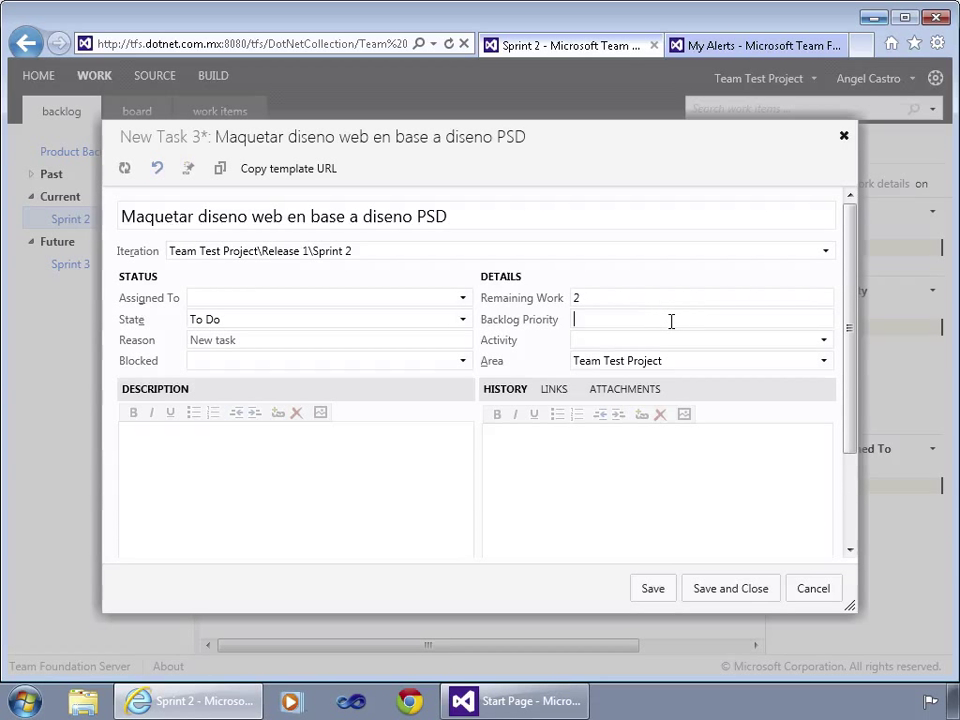
pyautogui.write('9')
# - Assign the layout task to a different team member than the one responsible for the design task
pyautogui.click(464, 299)
pyautogui.moveTo(463, 354); pyautogui.dragTo(463, 424)
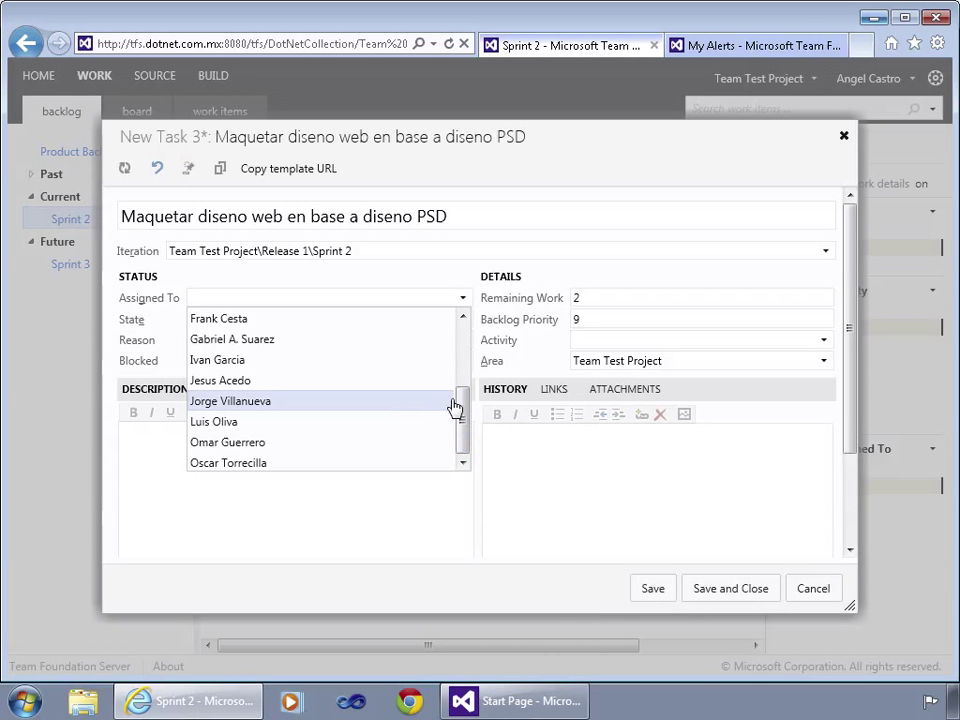
pyautogui.moveTo(461, 399)
pyautogui.mouseDown()
pyautogui.moveTo(463, 387)
pyautogui.moveTo(463, 421)
pyautogui.mouseUp()
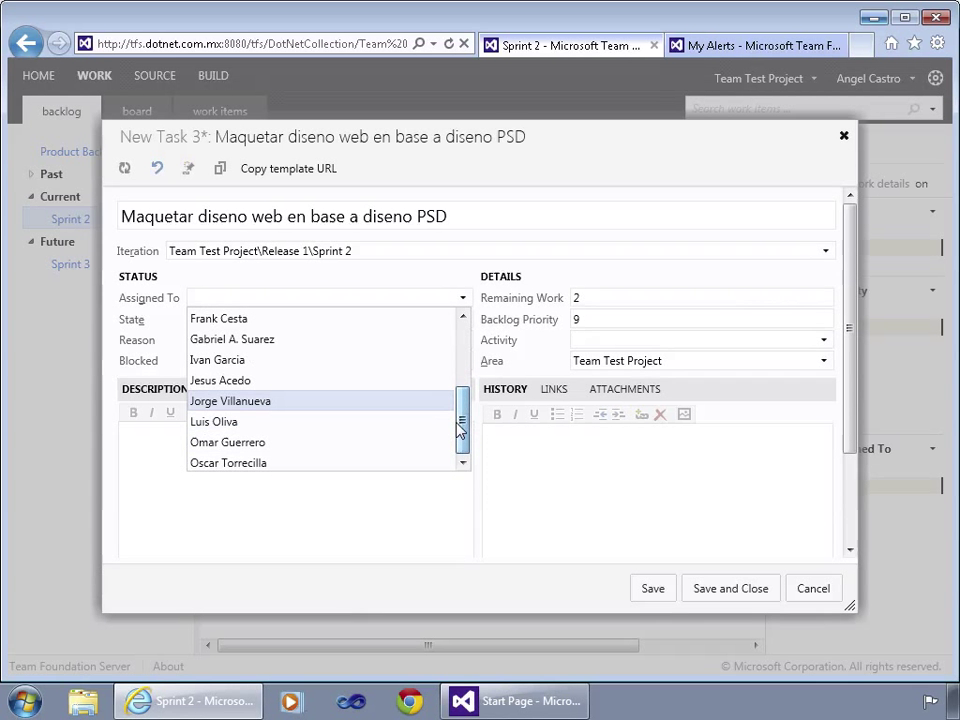
pyautogui.click(380, 401)
# - Describe the layout task as "Maquetar.", and save and close both the task and its parent backlog item
pyautogui.click(456, 473)
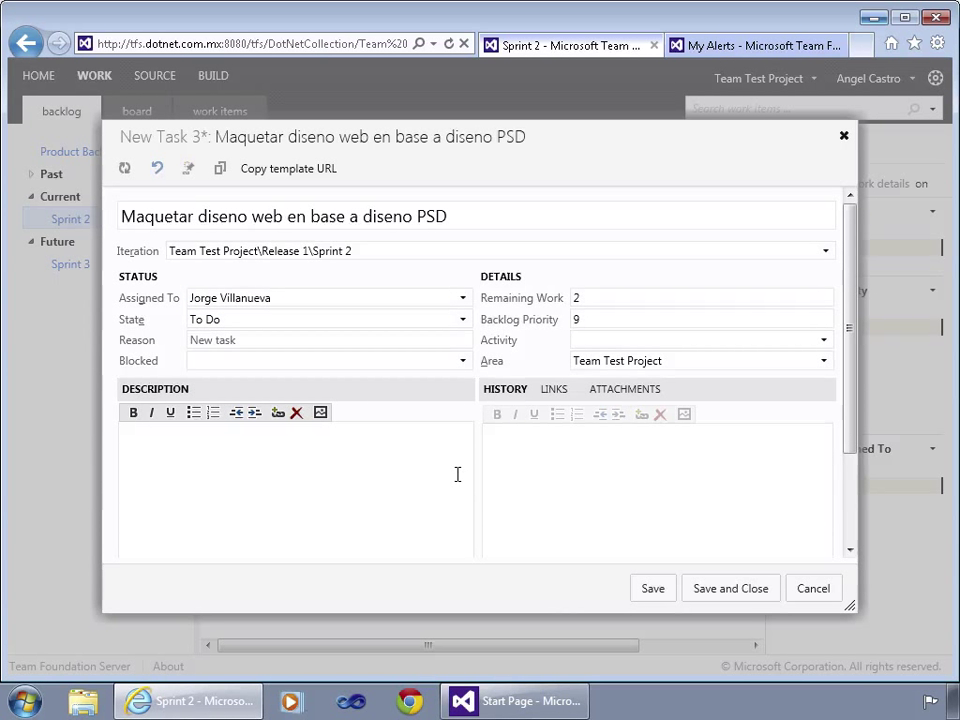
pyautogui.write('Maquetar.')
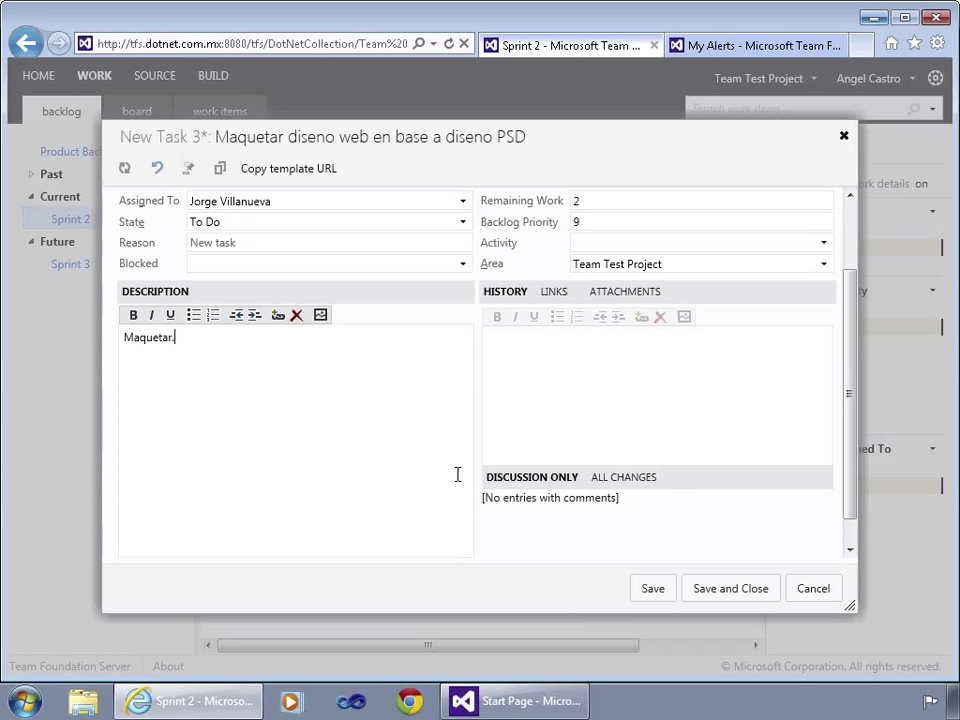
pyautogui.press('BackSpace')
pyautogui.press('BackSpace')
pyautogui.click(602, 443)
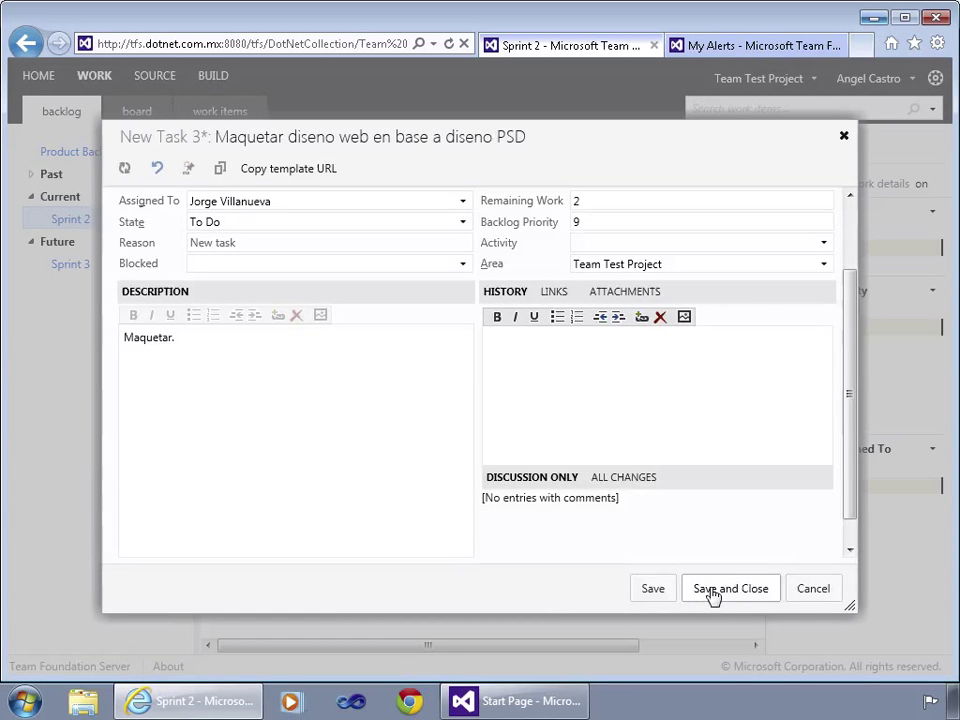
pyautogui.click(712, 592)
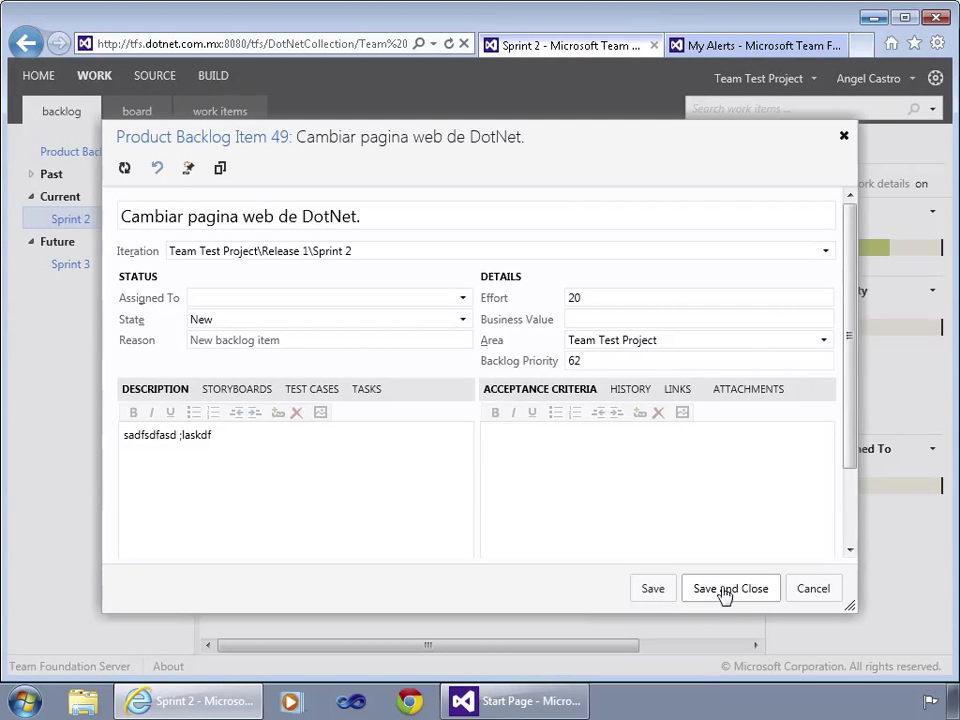
pyautogui.click(722, 593)
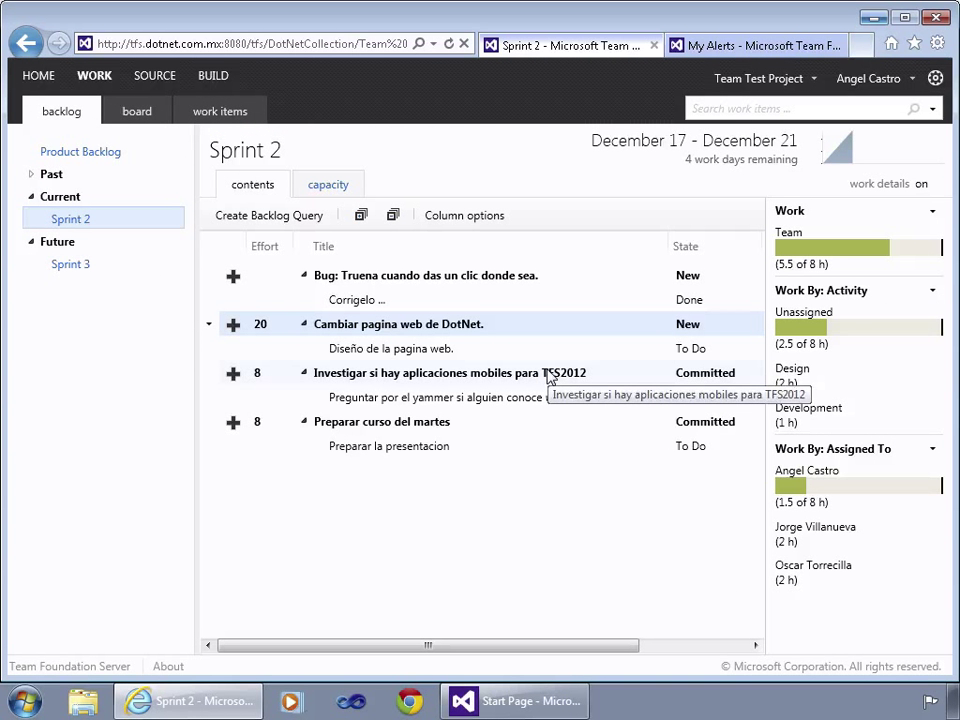
# - Review the remaining work recorded in the "Diseño de la pagina web." task and close it
pyautogui.doubleClick(405, 354)
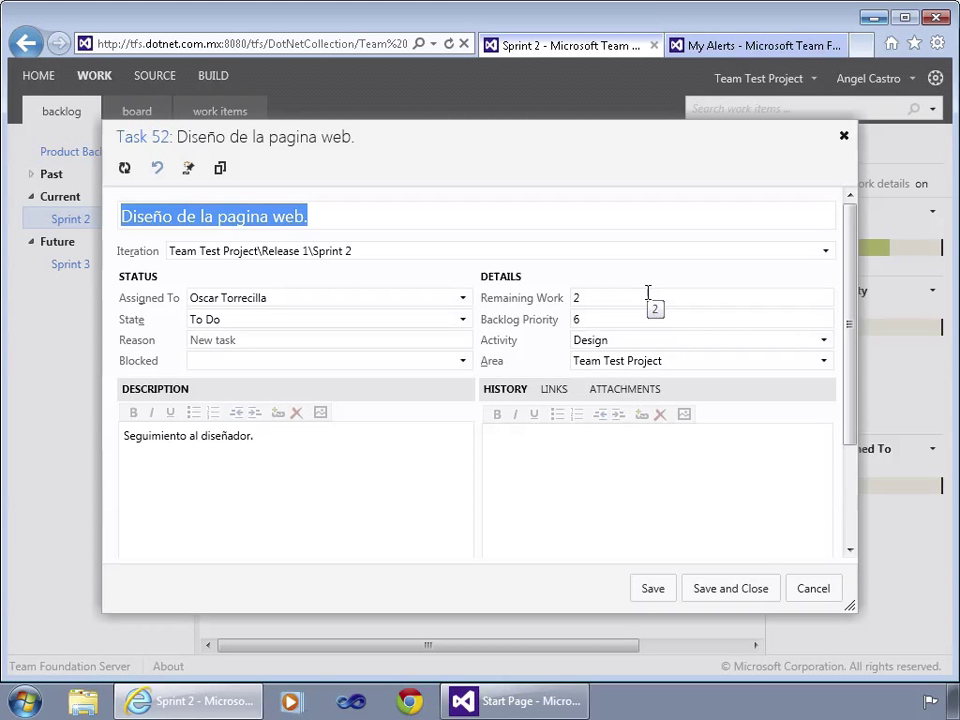
pyautogui.click(843, 136)
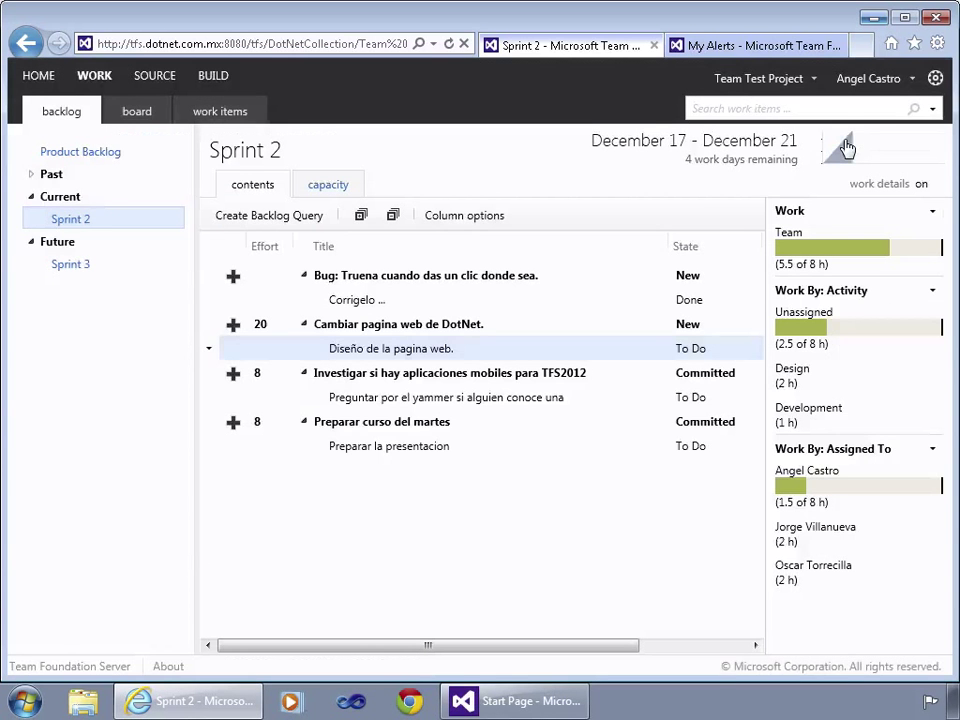
# - Set the Sprint 2 capacity per day to 8 for the two team members assigned the web page tasks, and save
pyautogui.click(338, 189)
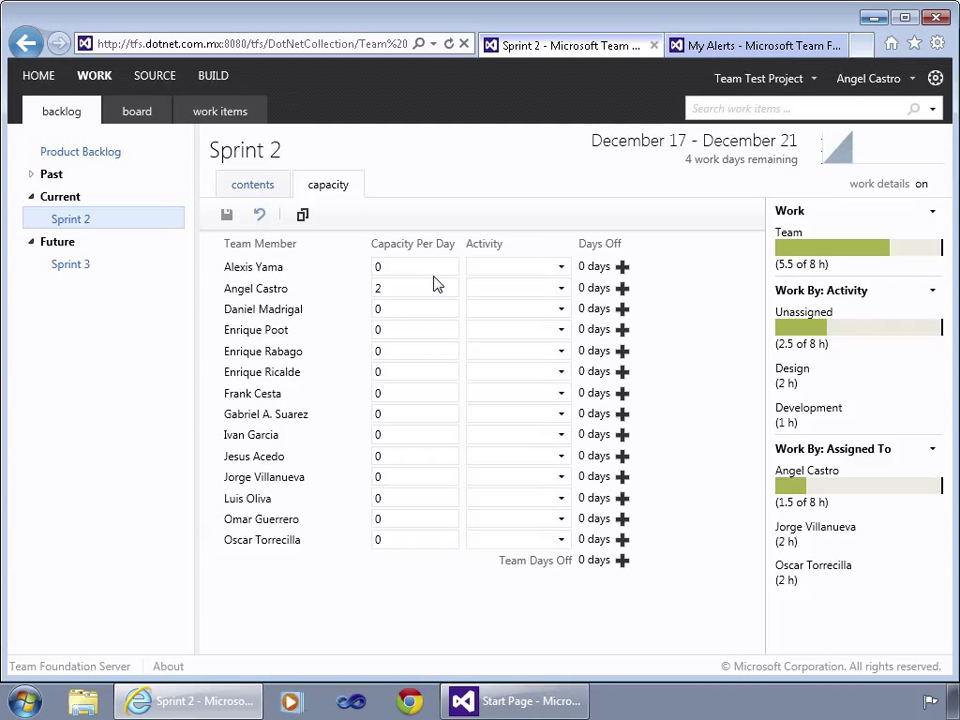
pyautogui.click(399, 474)
pyautogui.write('8')
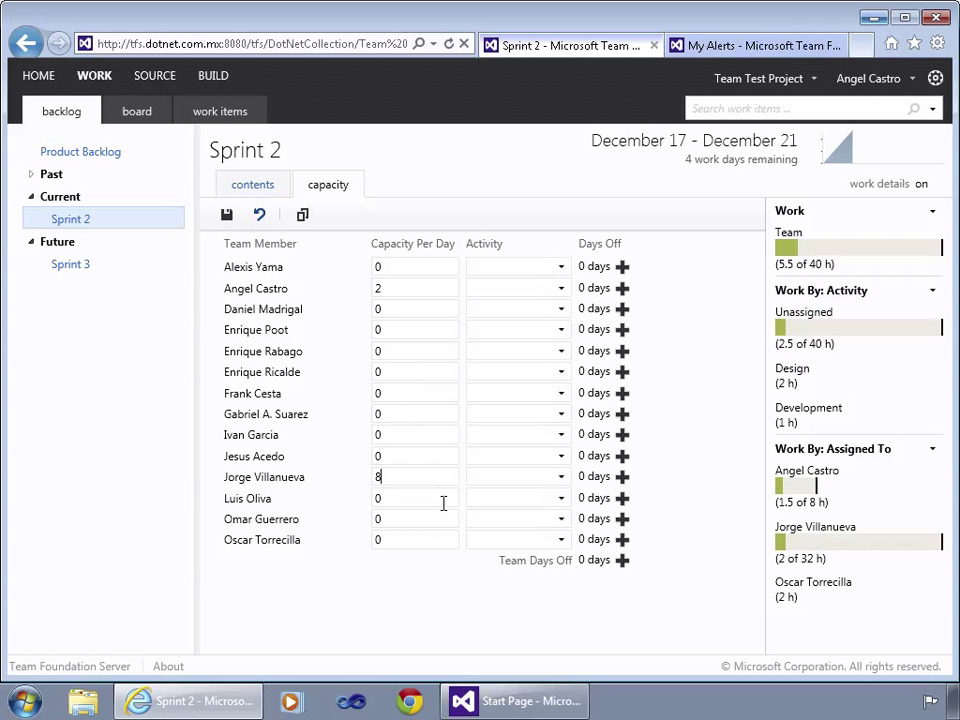
pyautogui.click(388, 539)
pyautogui.write('2')
pyautogui.press('BackSpace')
pyautogui.write('8')
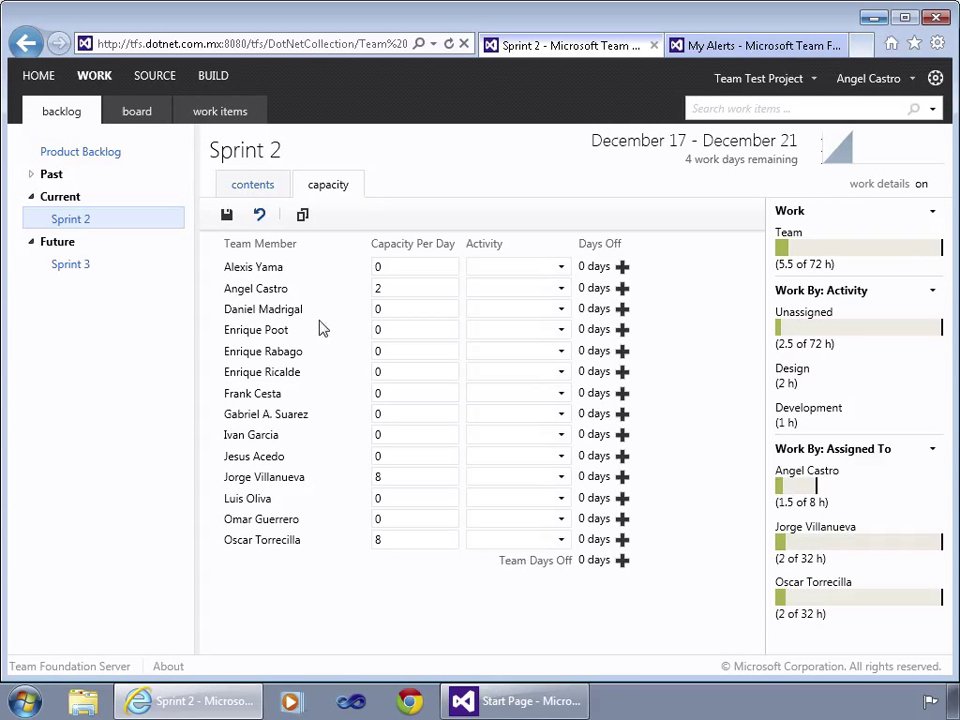
pyautogui.click(228, 217)
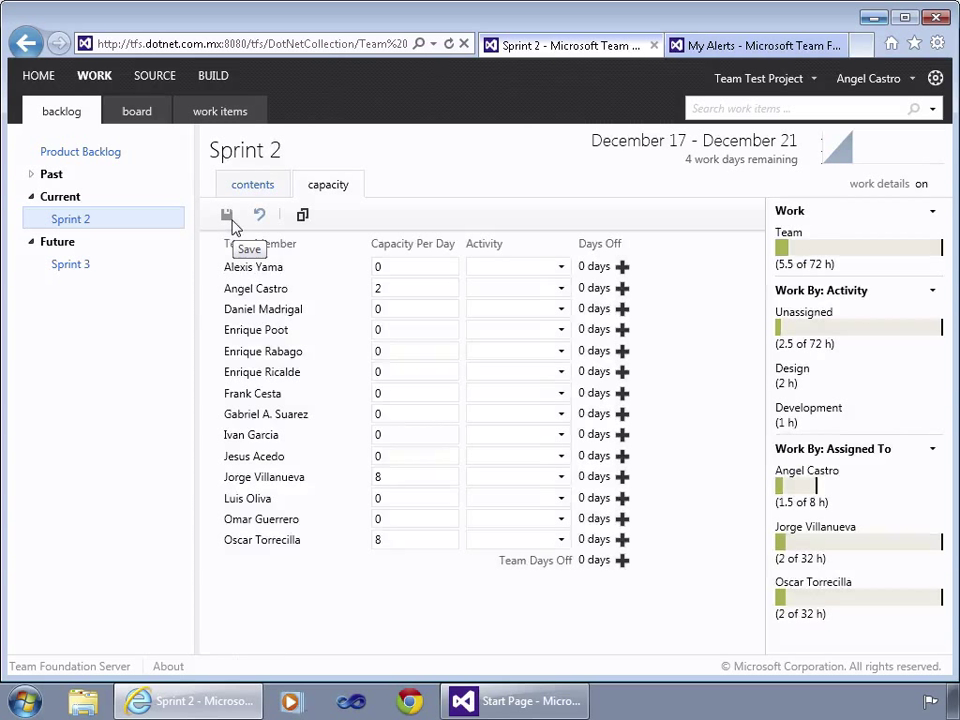
# - Check the work details, return to the Sprint 2 contents and open the sprint's burndown chart
pyautogui.moveTo(843, 355)
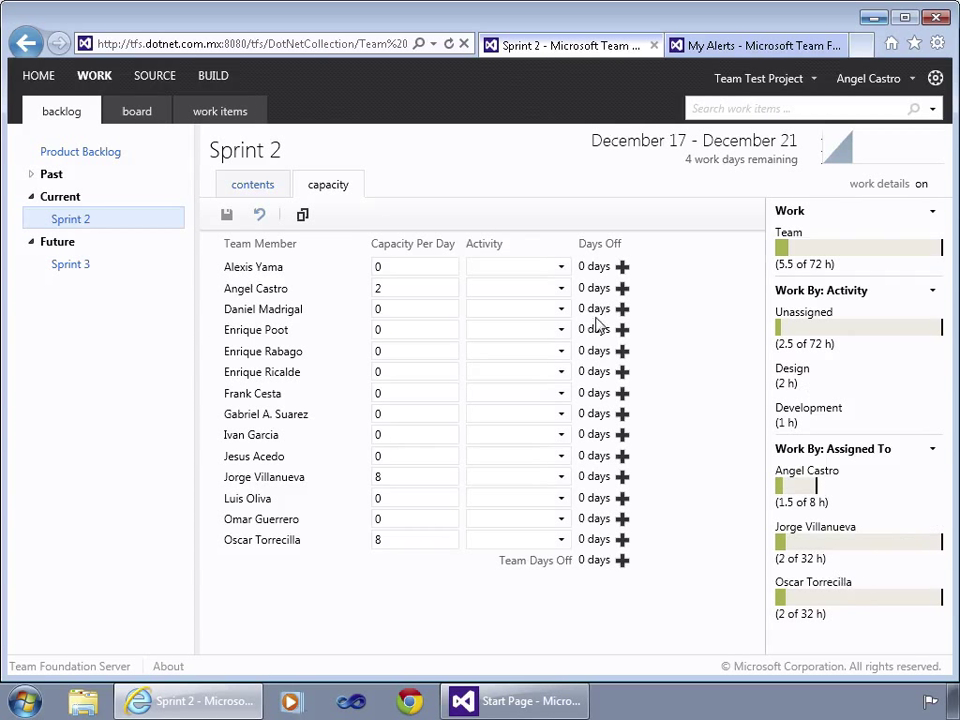
pyautogui.click(250, 184)
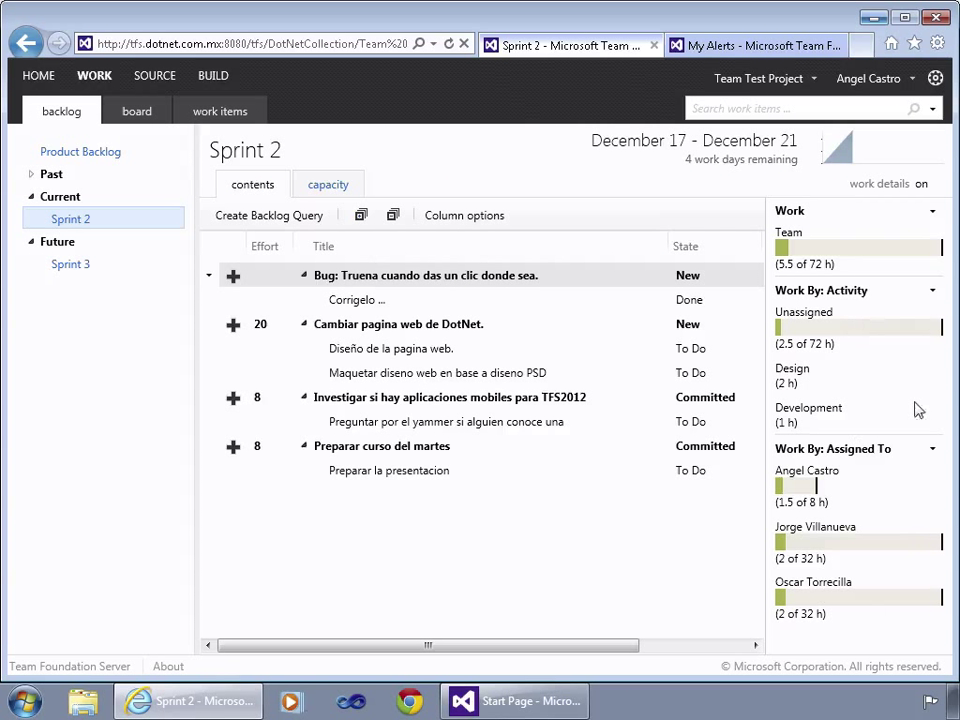
pyautogui.click(846, 150)
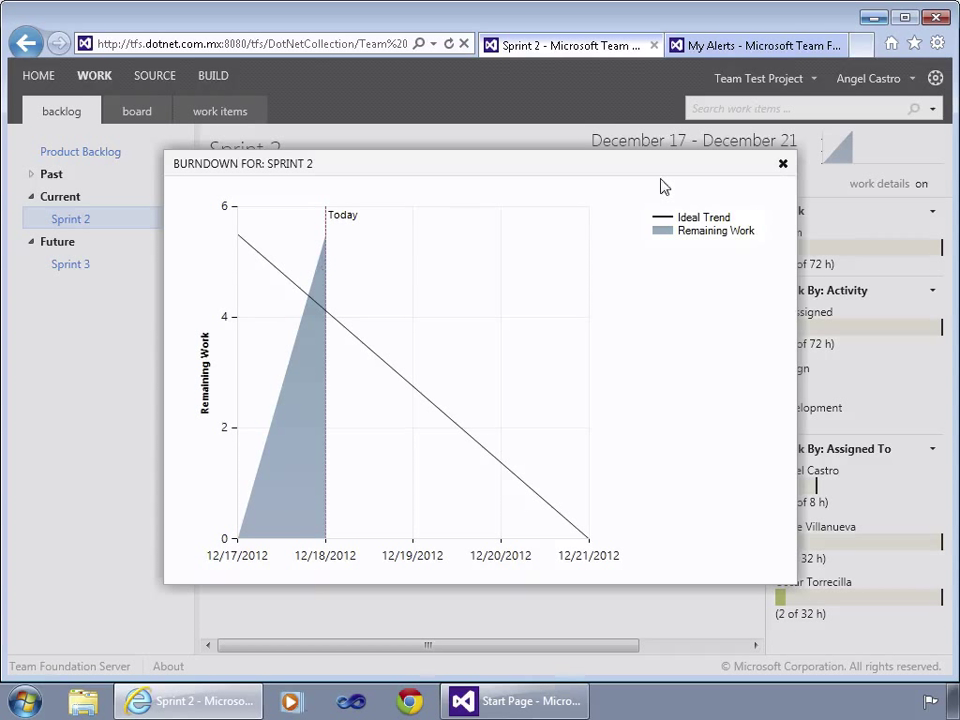
# - Close the Sprint 2 burndown chart and switch to the presentation slide on "El Sprint"
pyautogui.click(782, 165)
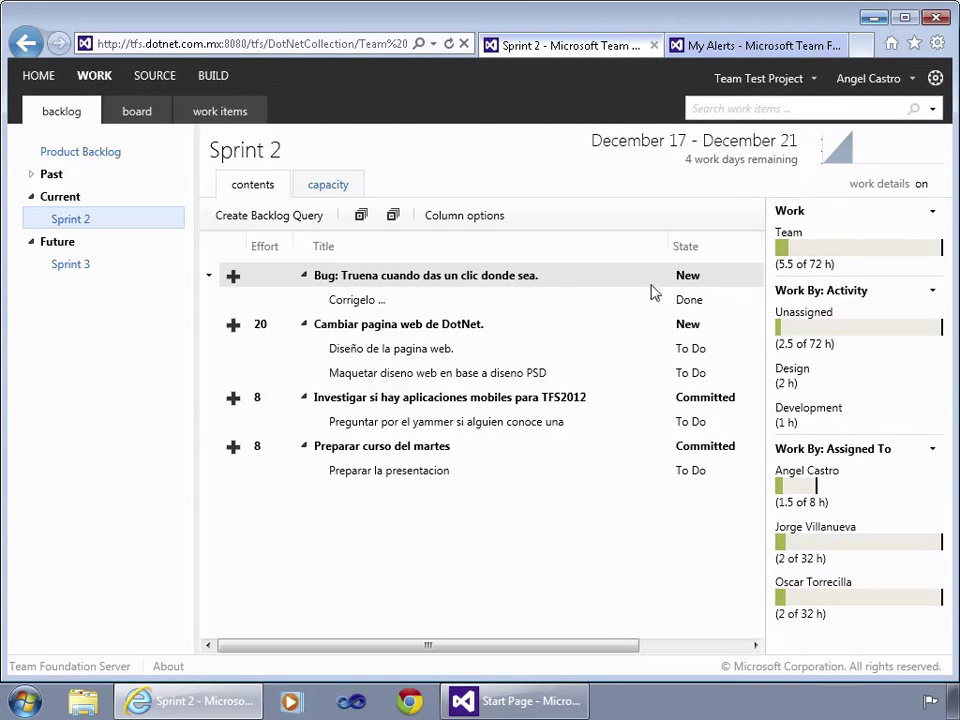
pyautogui.hotkey('ctrl', 'Left')
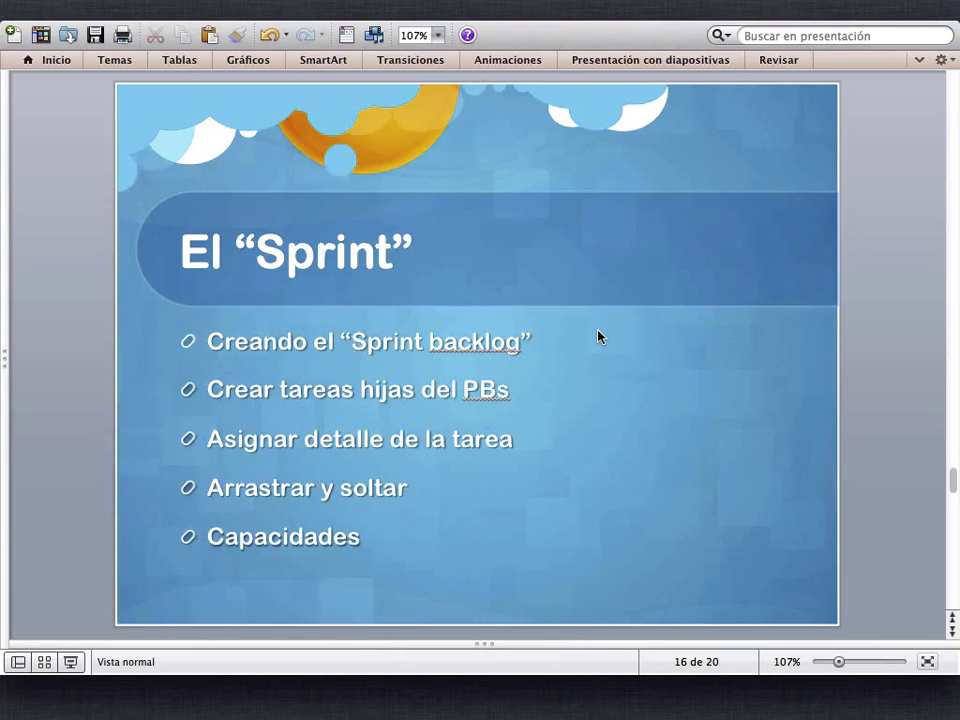
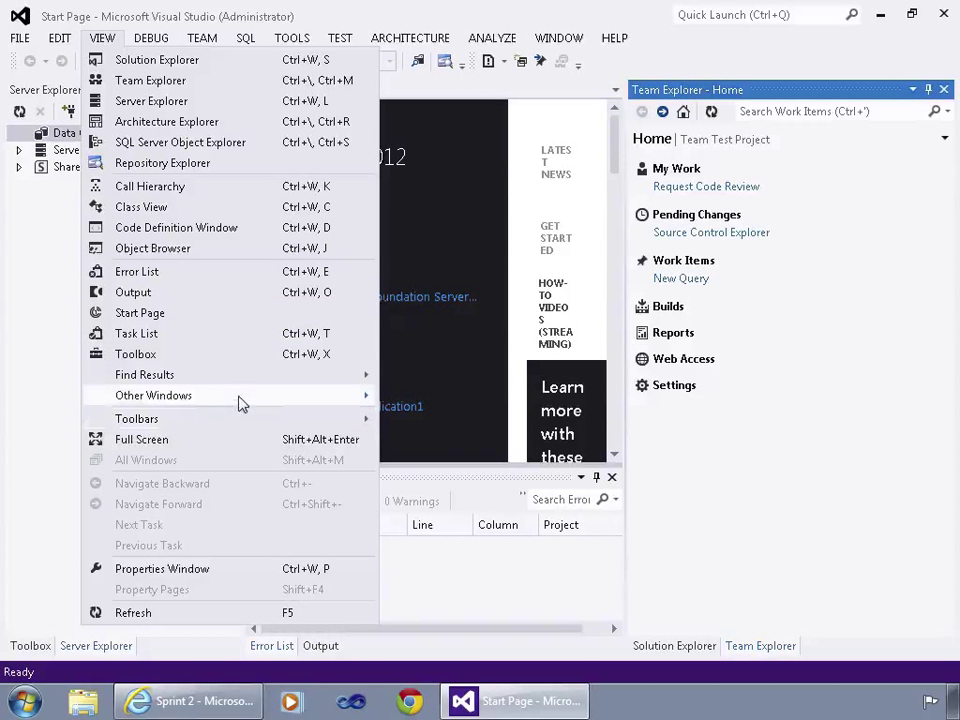
# - Open the Pending Changes window in Visual Studio and place the cursor in the check-in comment
pyautogui.moveTo(255, 395)
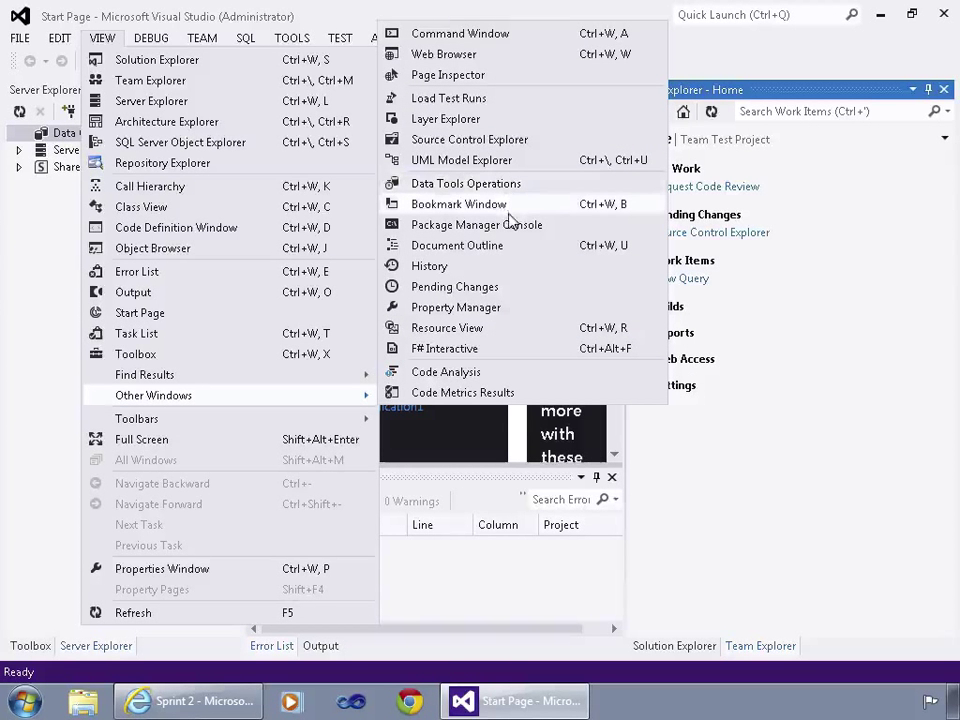
pyautogui.click(519, 289)
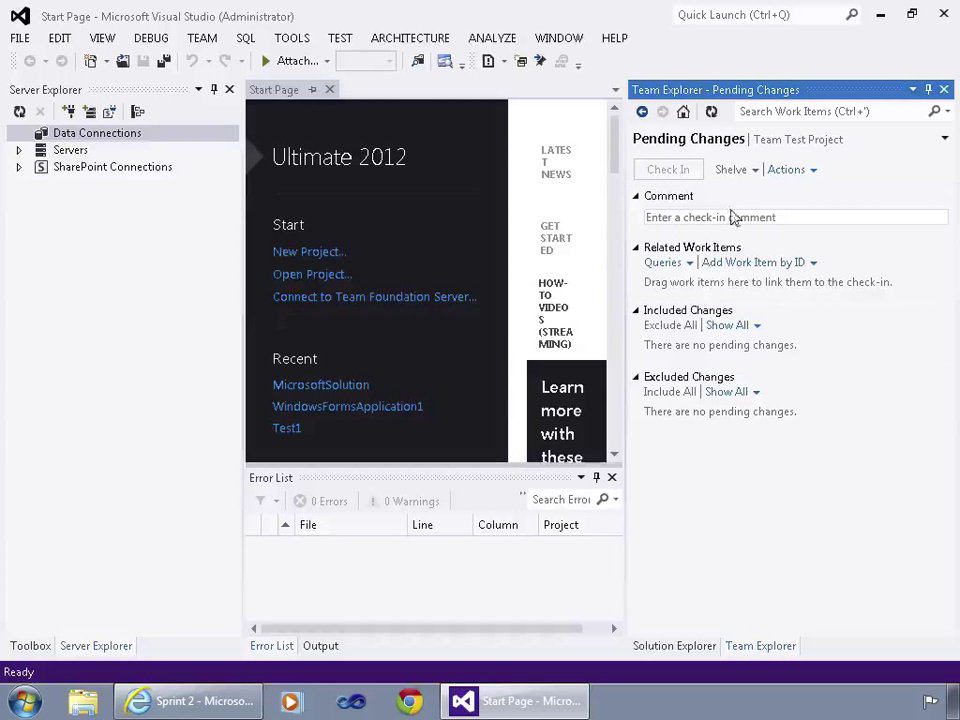
pyautogui.click(727, 218)
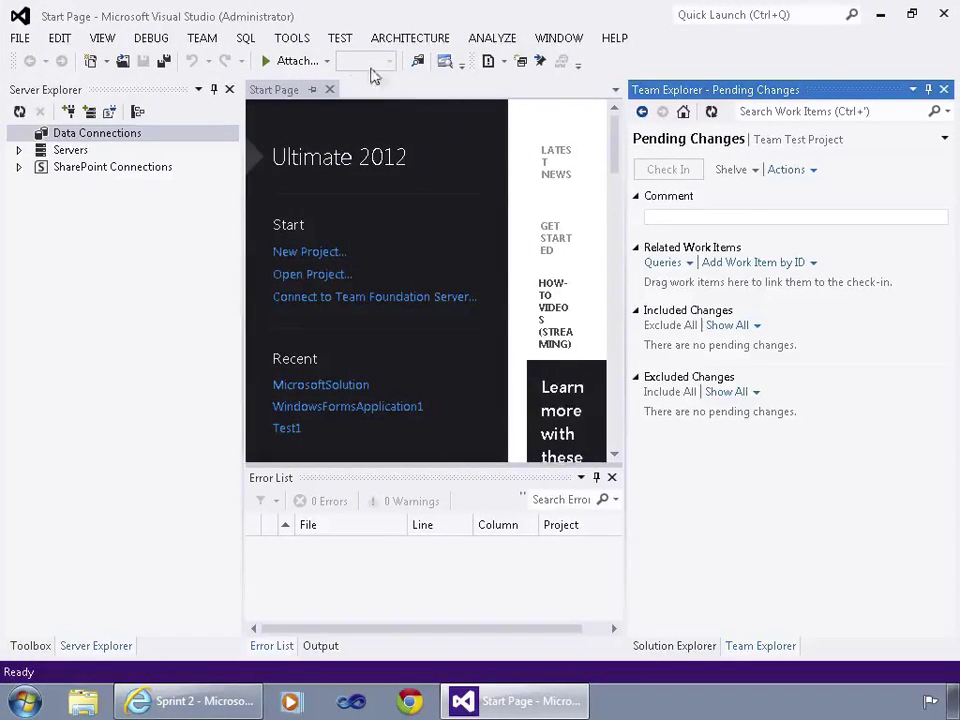
# - In the source control environment options, set both saving and editing of checked-in items to "Prompt for check out" and apply
pyautogui.click(295, 41)
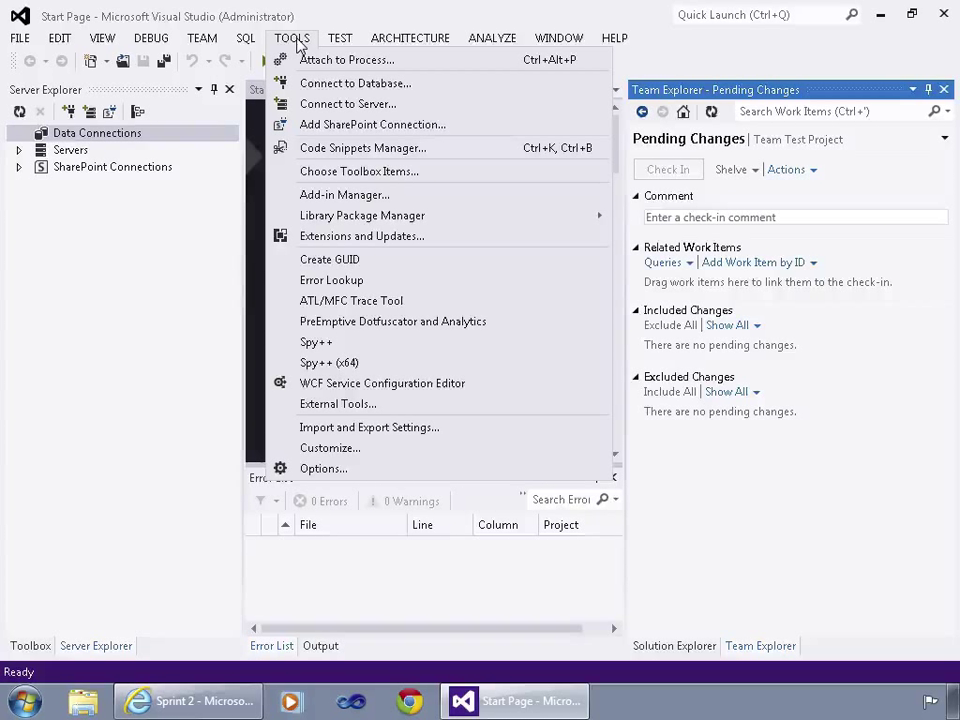
pyautogui.click(388, 470)
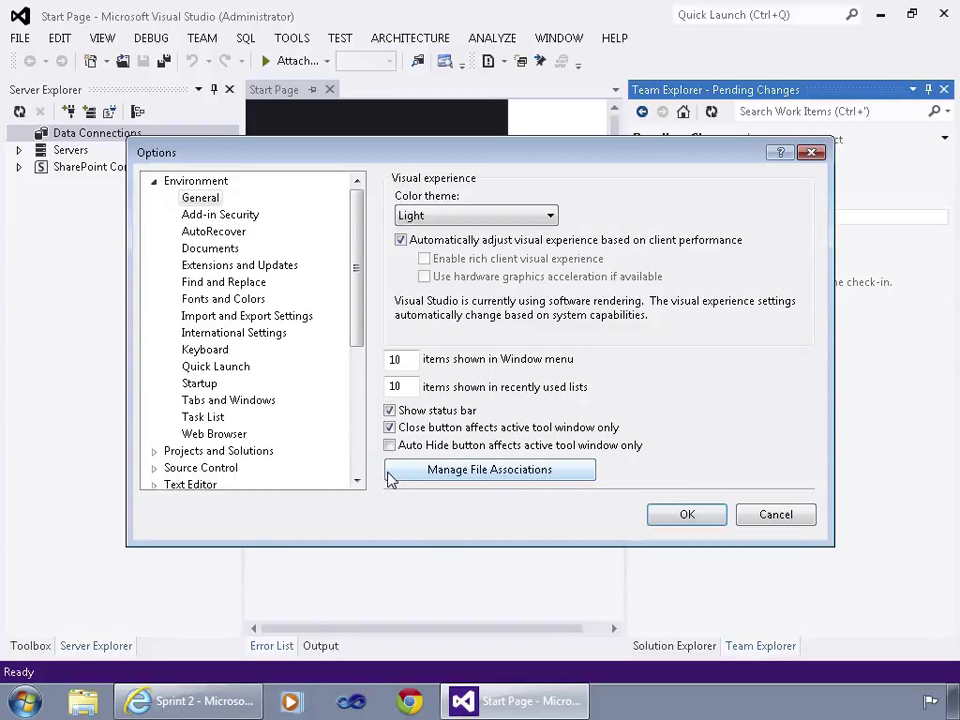
pyautogui.click(360, 445)
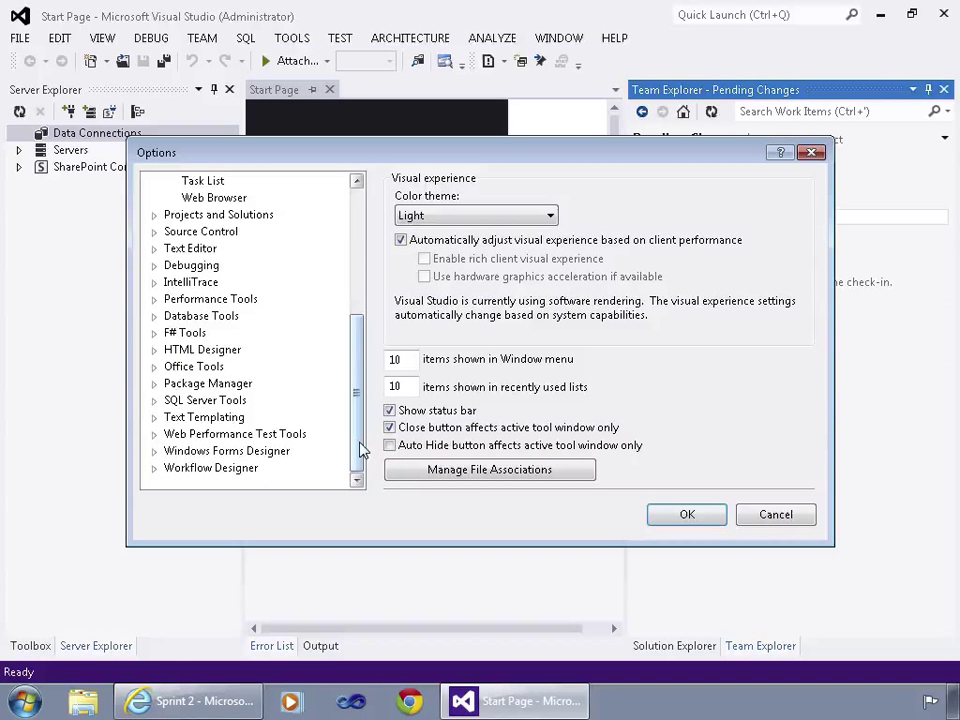
pyautogui.click(155, 232)
pyautogui.click(201, 234)
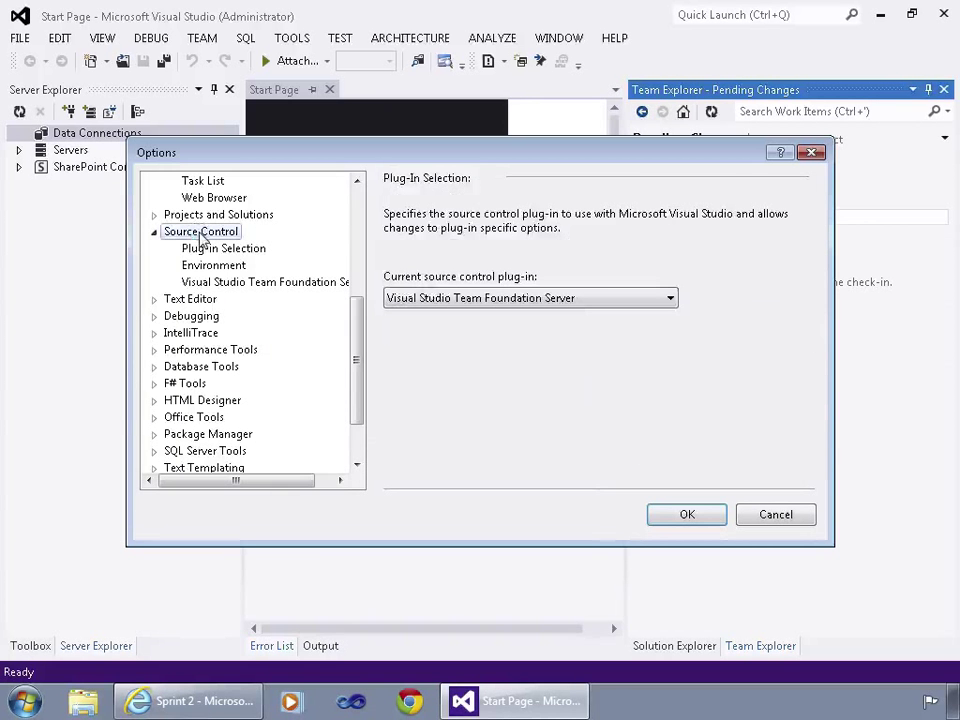
pyautogui.click(222, 265)
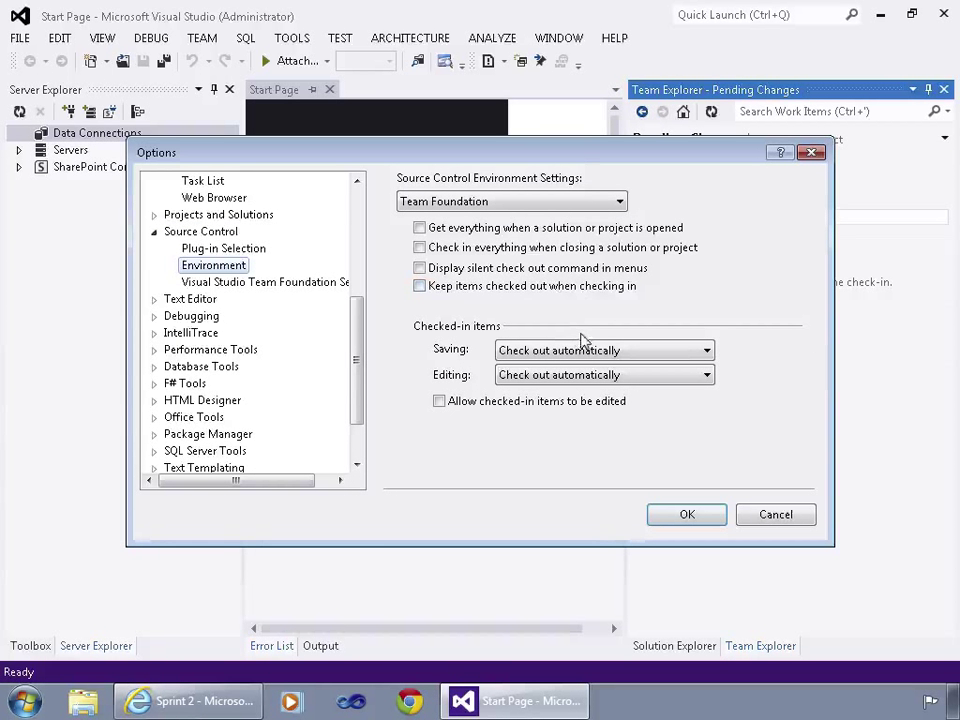
pyautogui.click(603, 349)
pyautogui.click(625, 369)
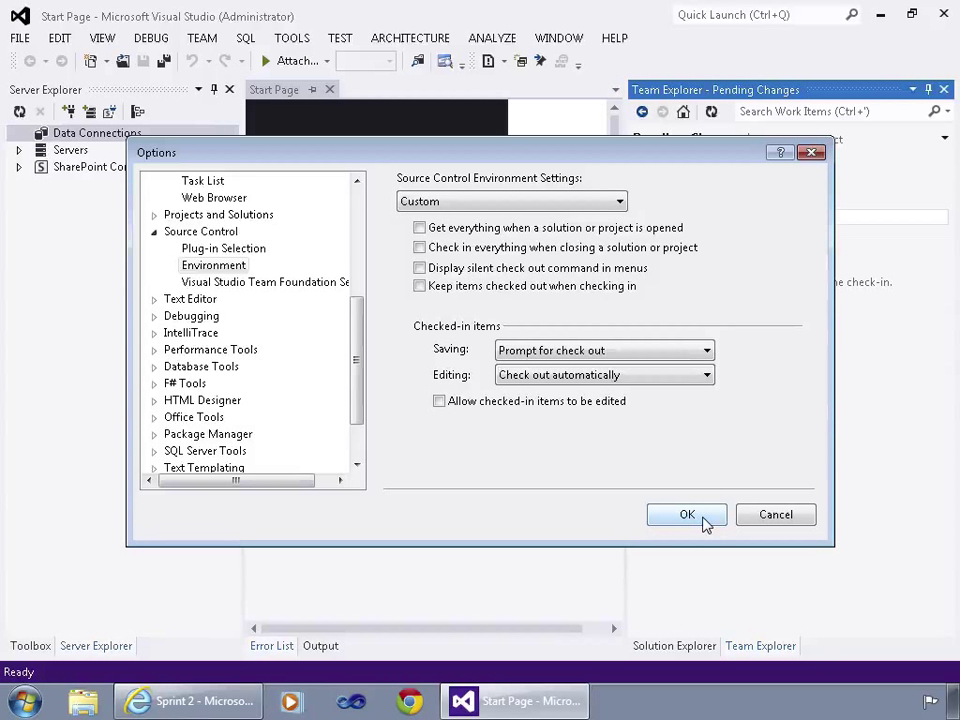
pyautogui.click(663, 378)
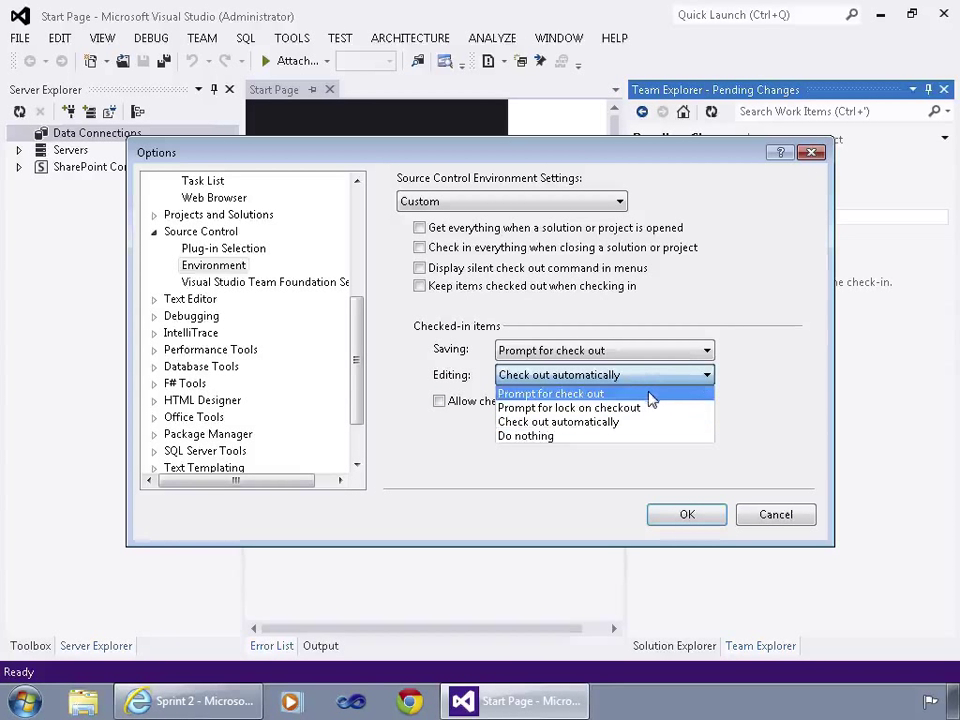
pyautogui.click(648, 394)
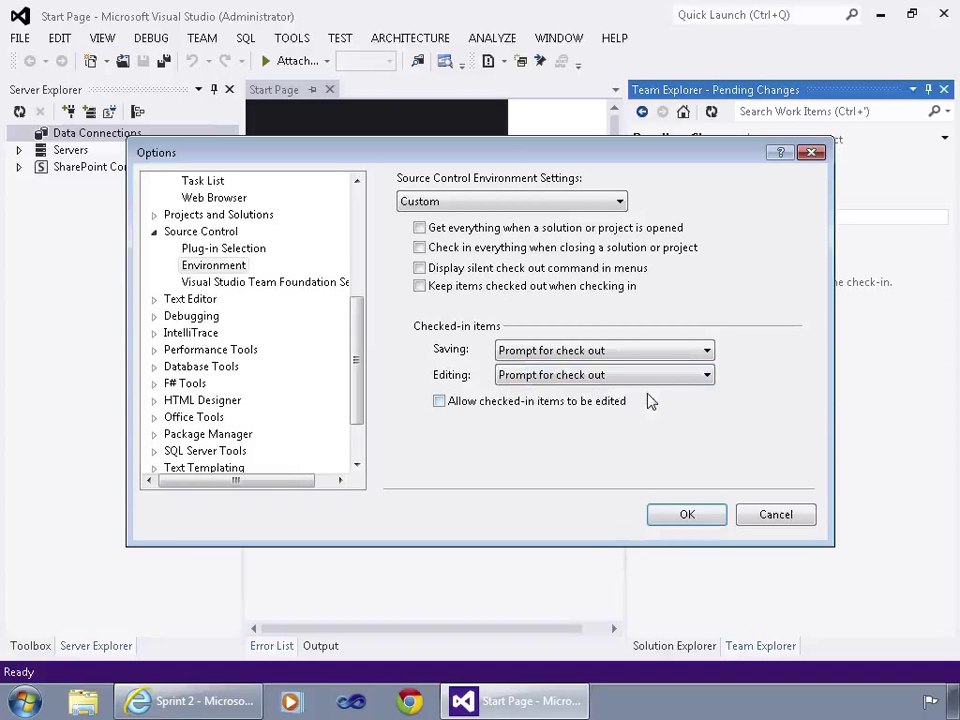
pyautogui.click(691, 517)
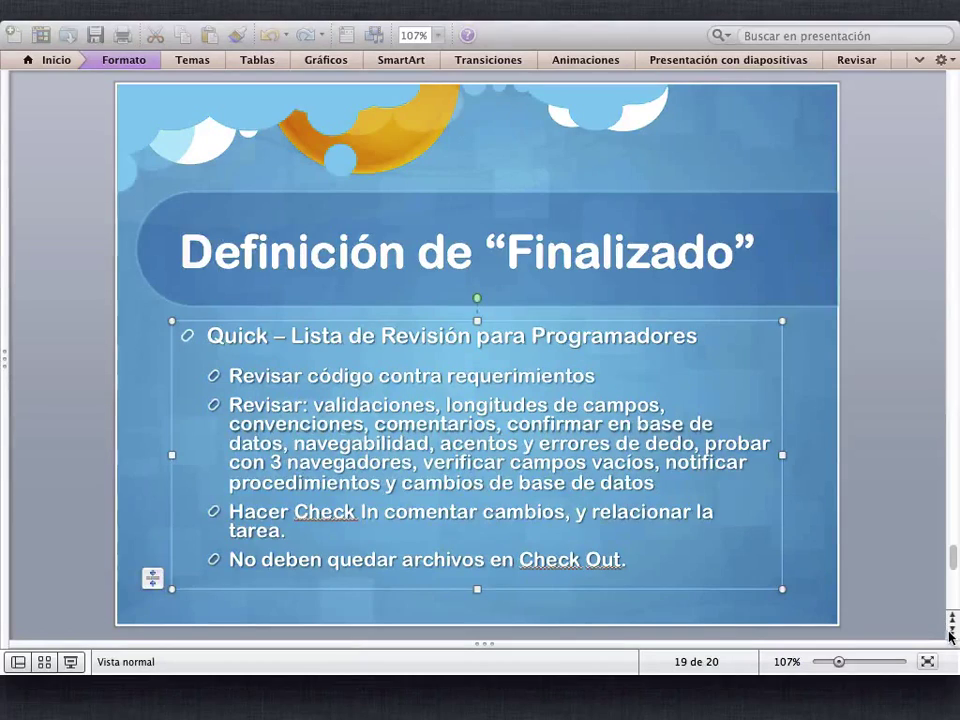
# - Advance the presentation to its closing slide
pyautogui.click(948, 625)
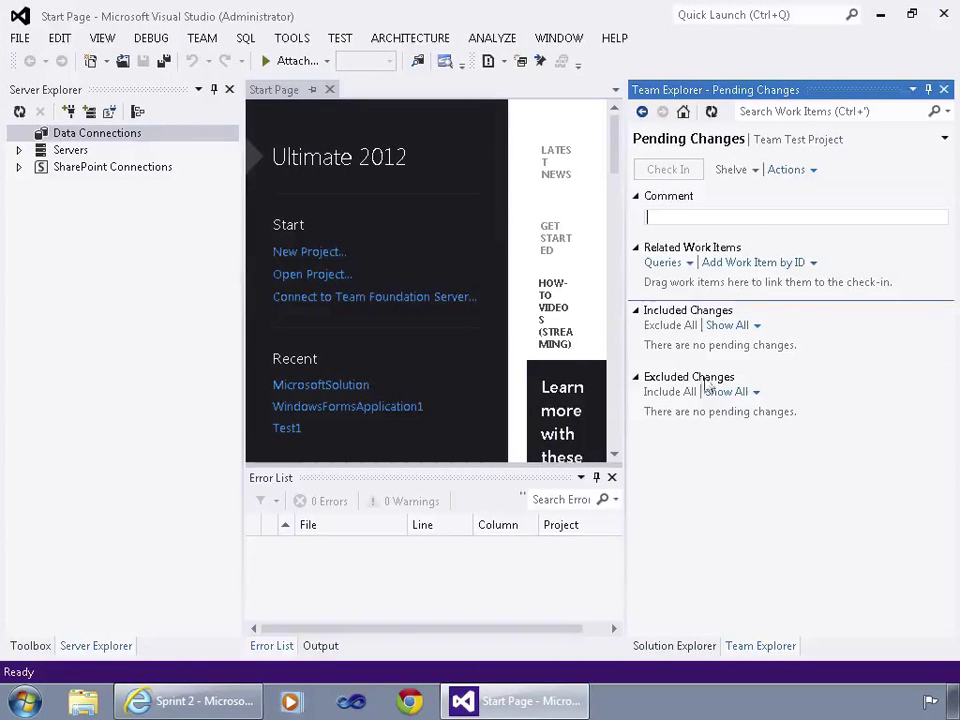
# - Switch to Internet Explorer, close the "Diseño de la pagina web." task and go to the project's home page
pyautogui.click(190, 700)
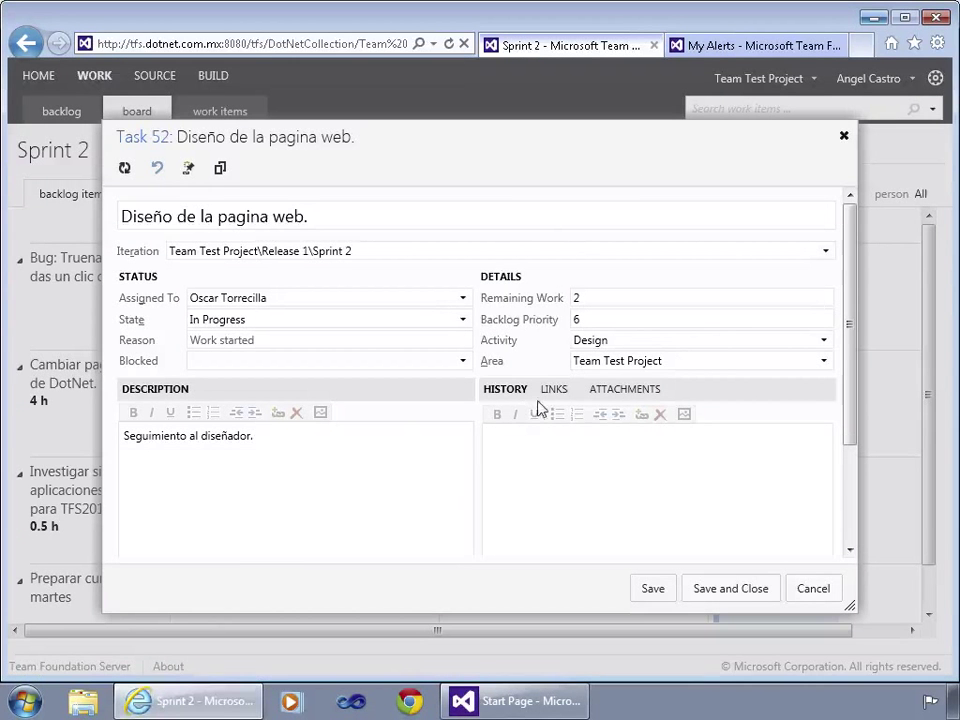
pyautogui.click(844, 133)
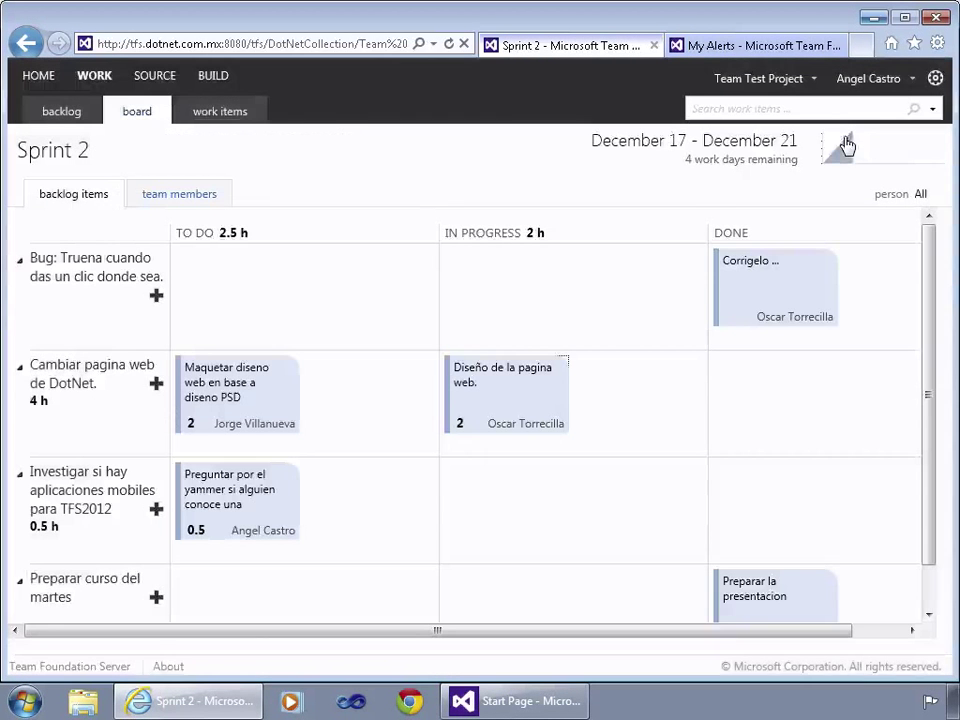
pyautogui.click(34, 78)
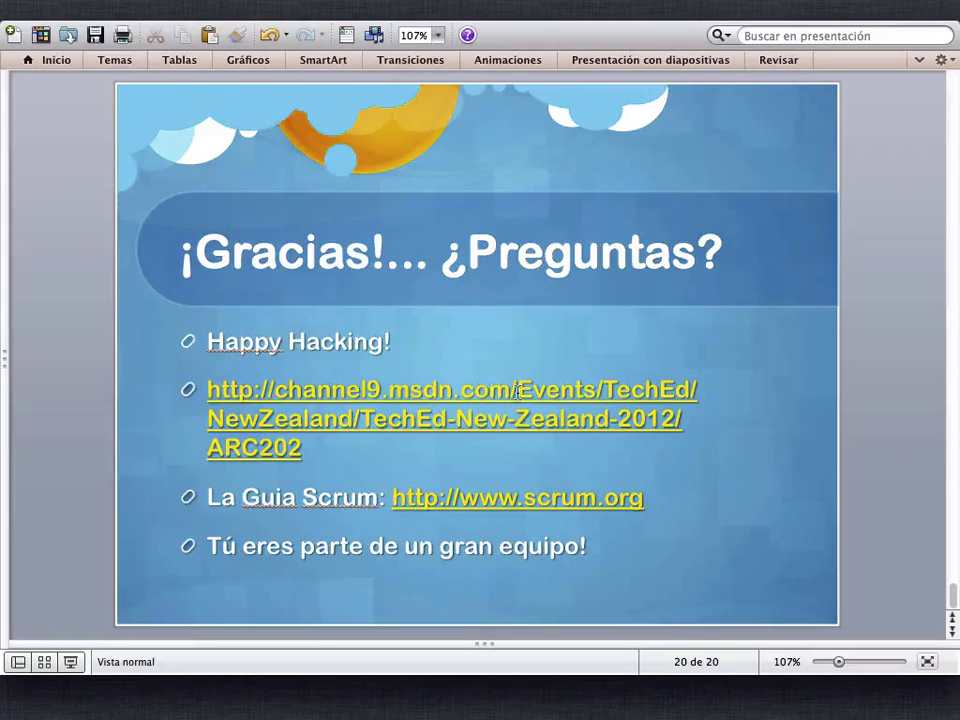
pyautogui.click(301, 453)
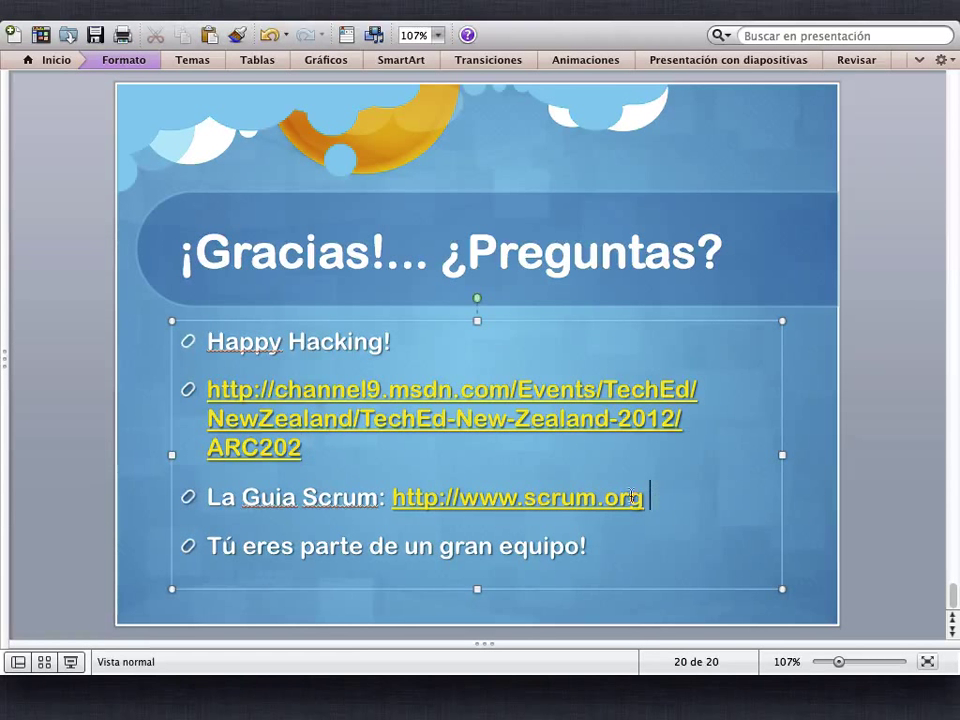
pyautogui.click(643, 497)
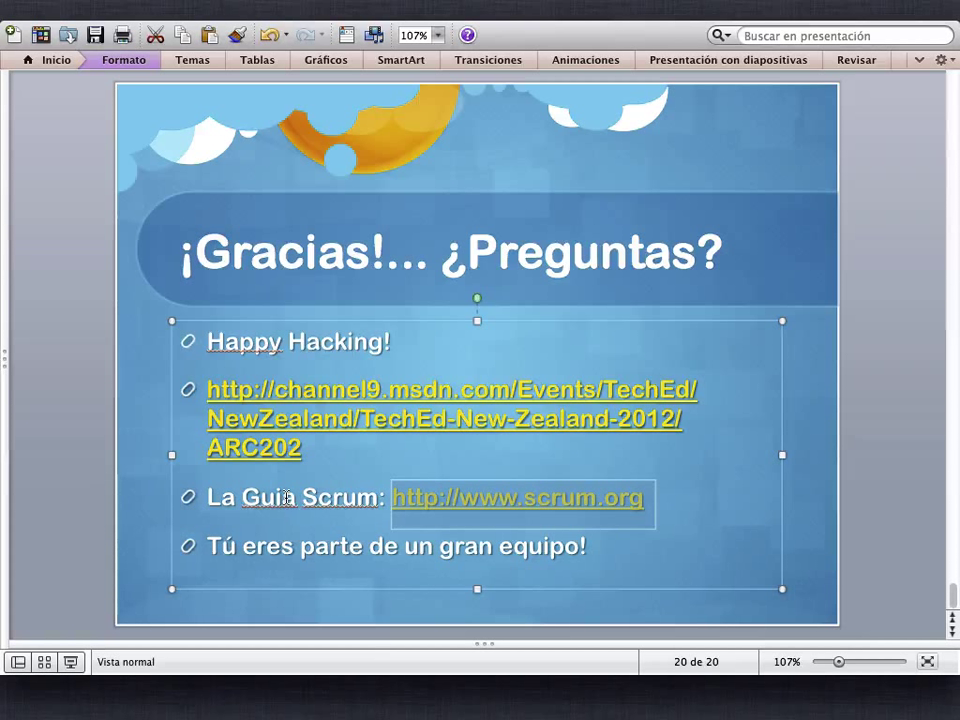
pyautogui.click(600, 548)
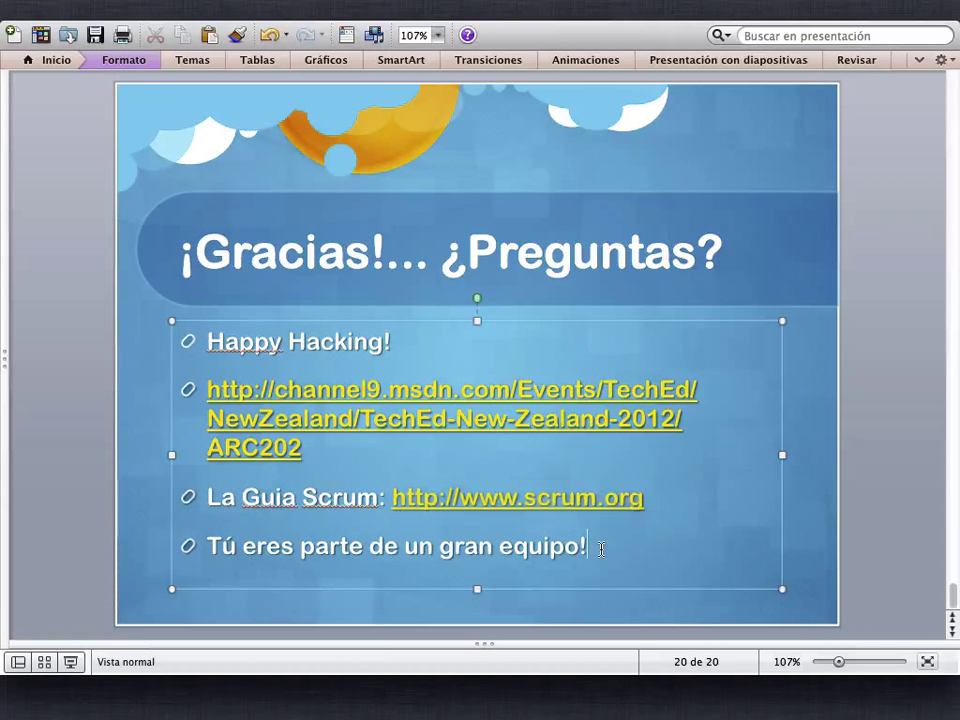